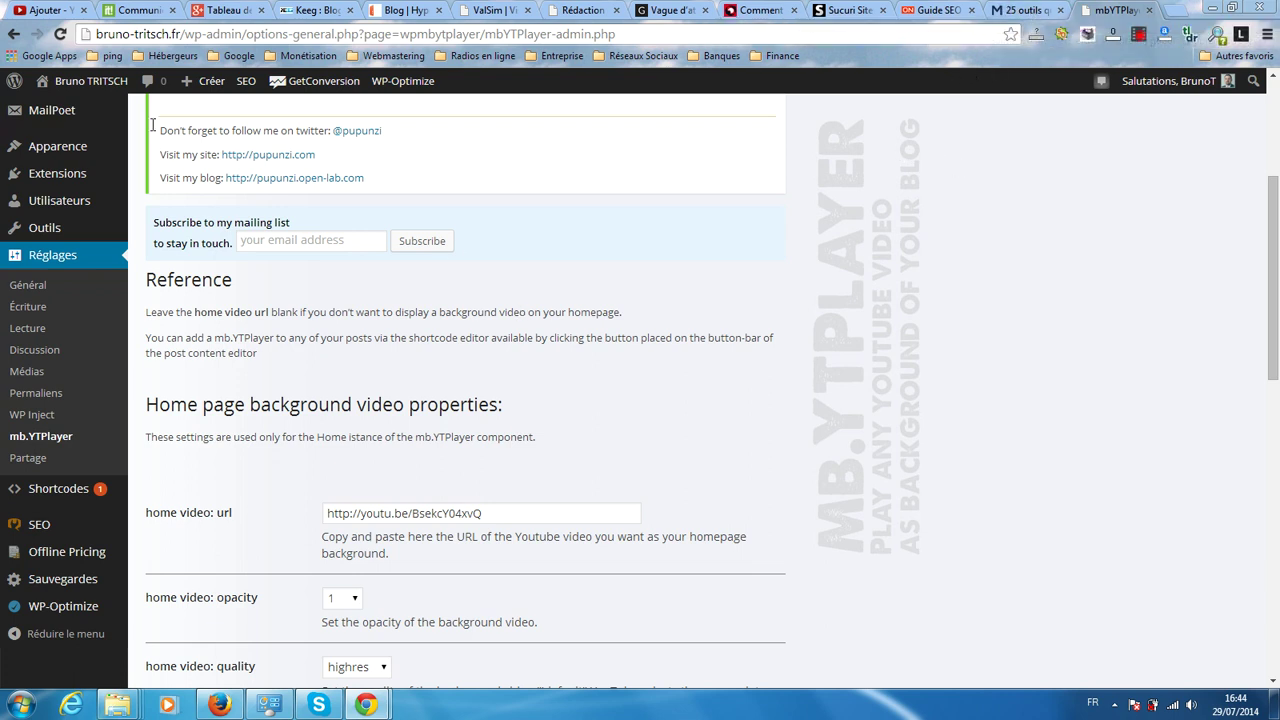
# - Open the site's front page and look through its posts displayed over the background video
pyautogui.moveTo(85, 89)
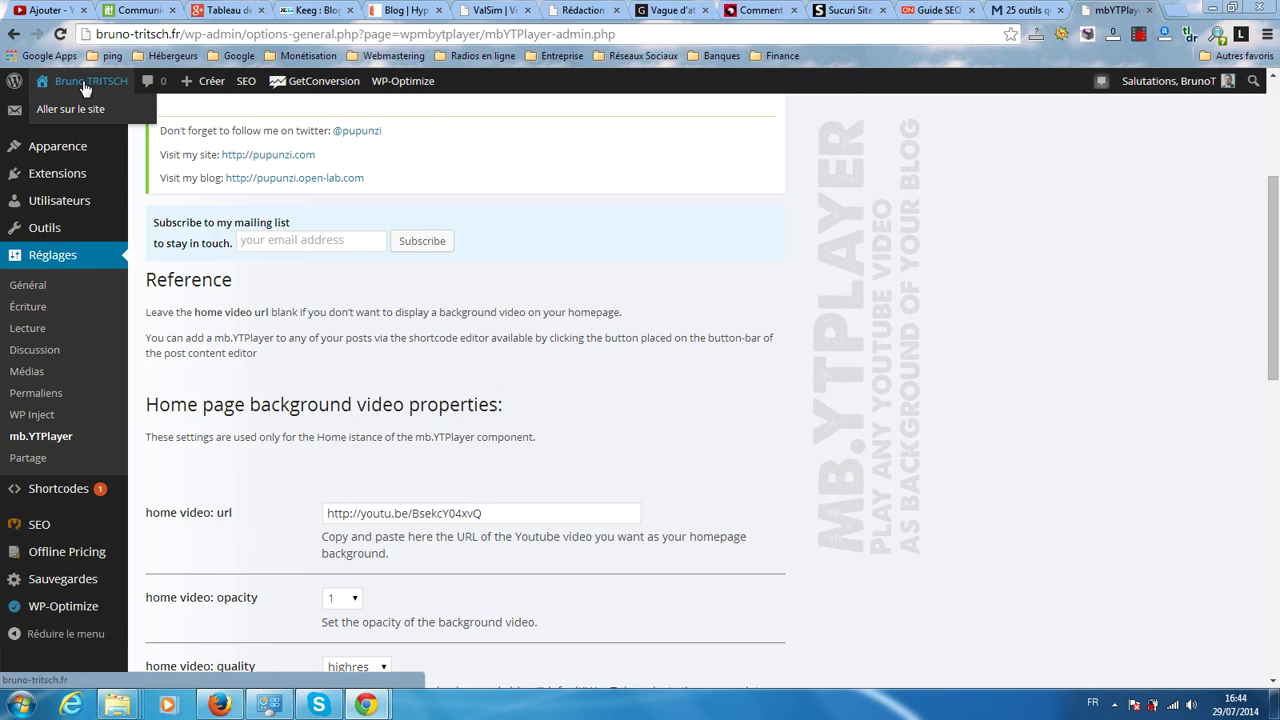
pyautogui.click(64, 112)
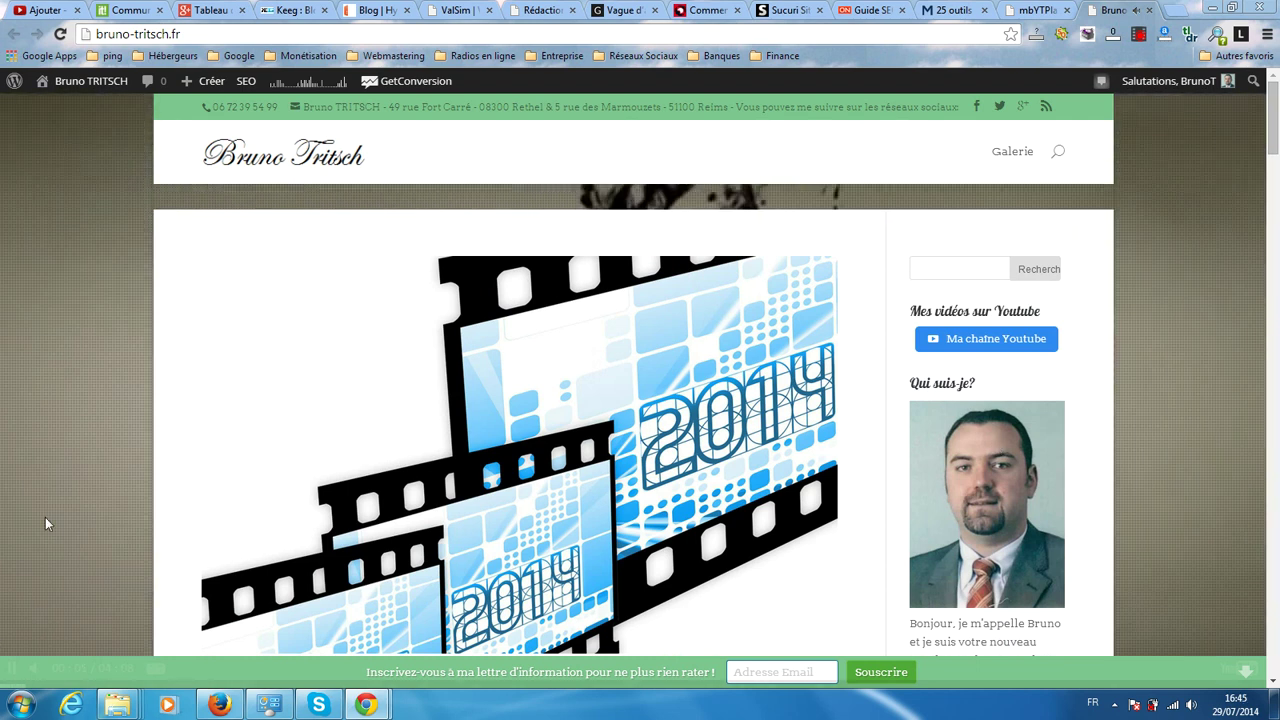
pyautogui.scroll(-3, 30, 548)
pyautogui.scroll(-12, 30, 542)
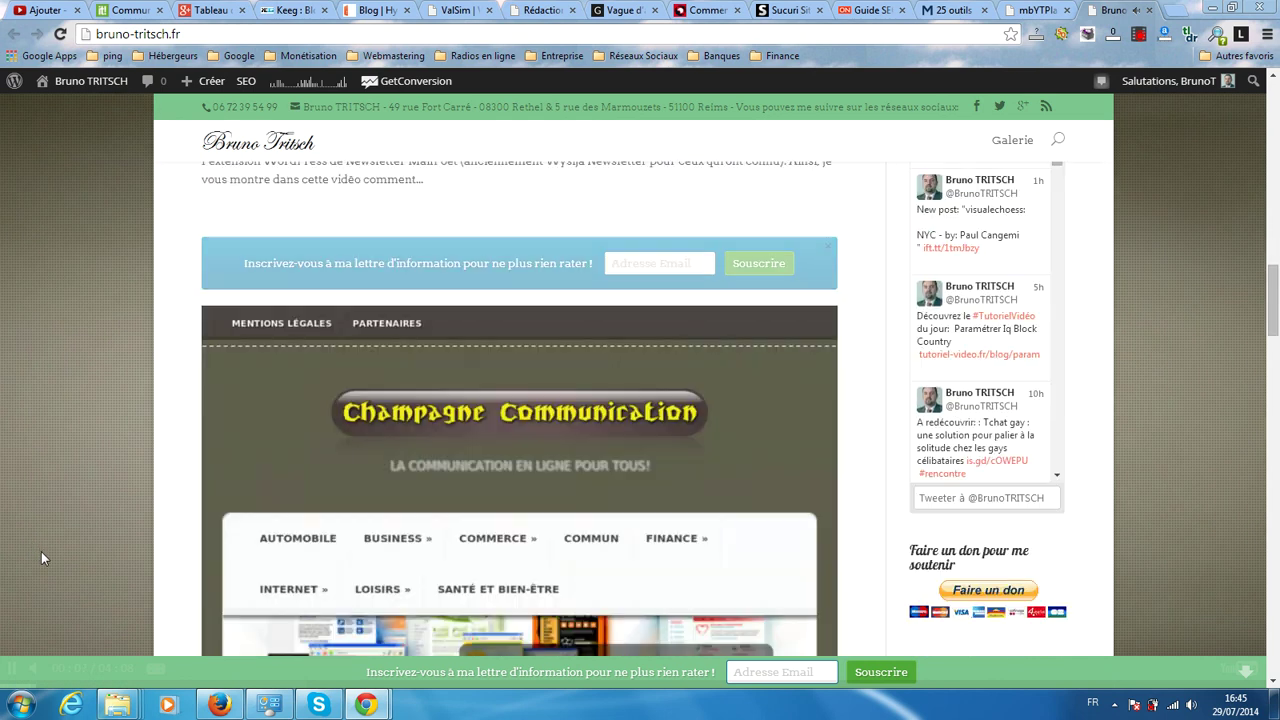
pyautogui.scroll(-6, 40, 566)
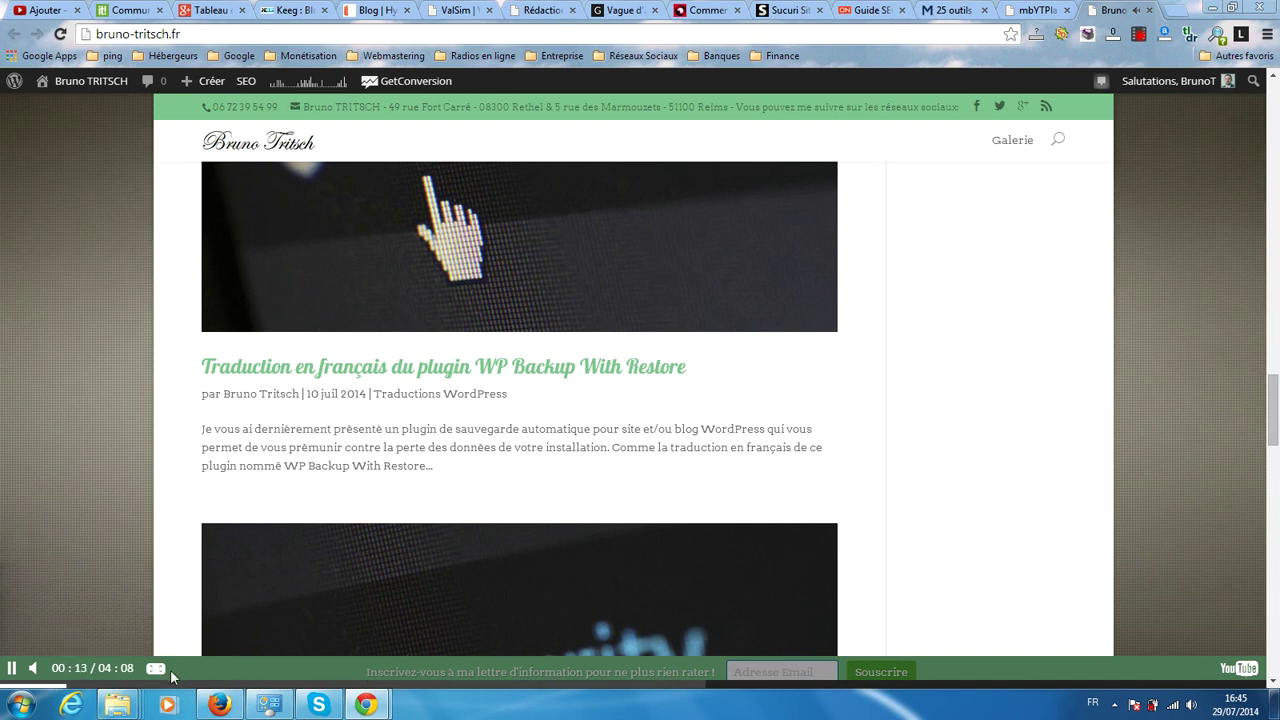
# - Try the background video's playback controls, showing the video without the page content and pausing it
pyautogui.click(11, 669)
pyautogui.click(12, 669)
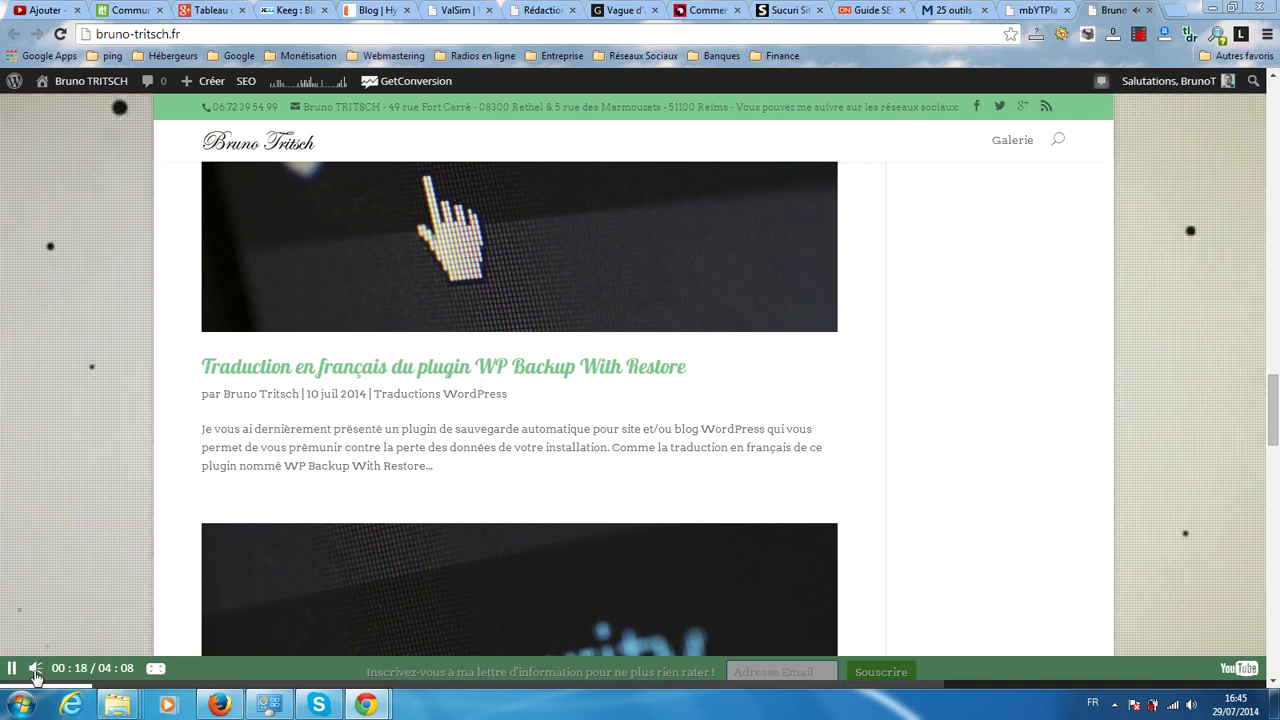
pyautogui.click(155, 668)
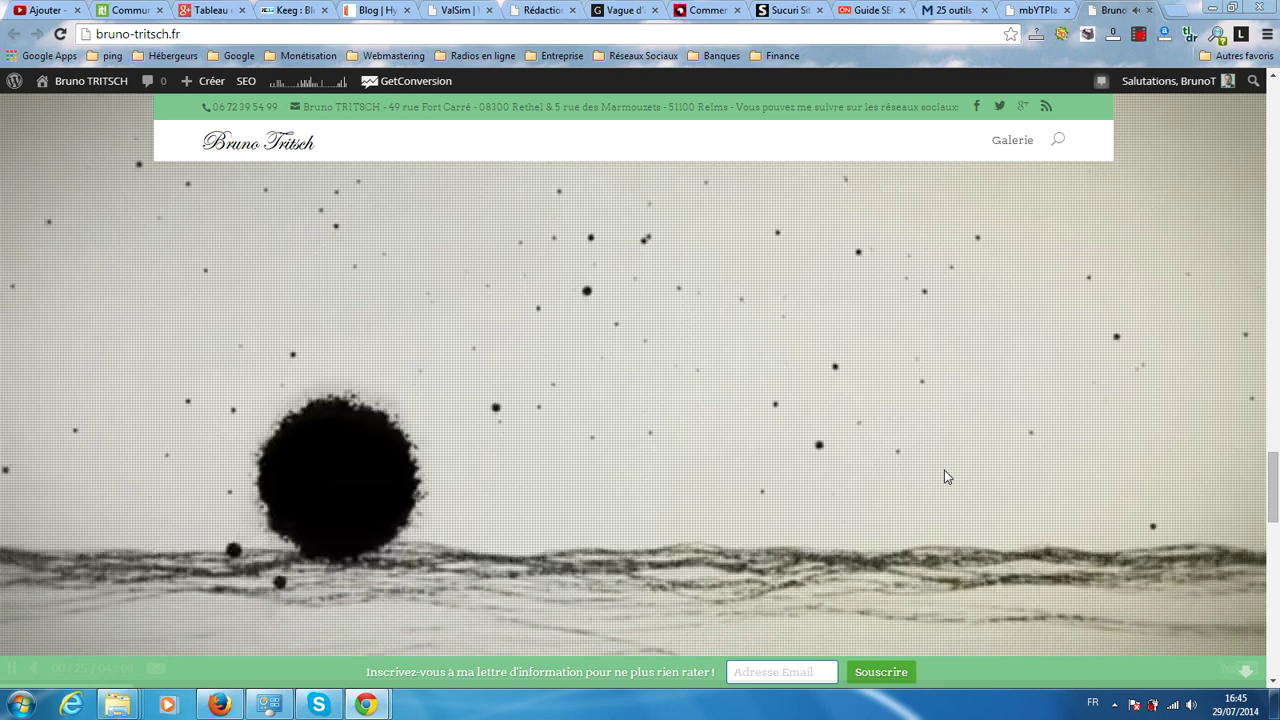
pyautogui.moveTo(1273, 460); pyautogui.dragTo(1276, 130)
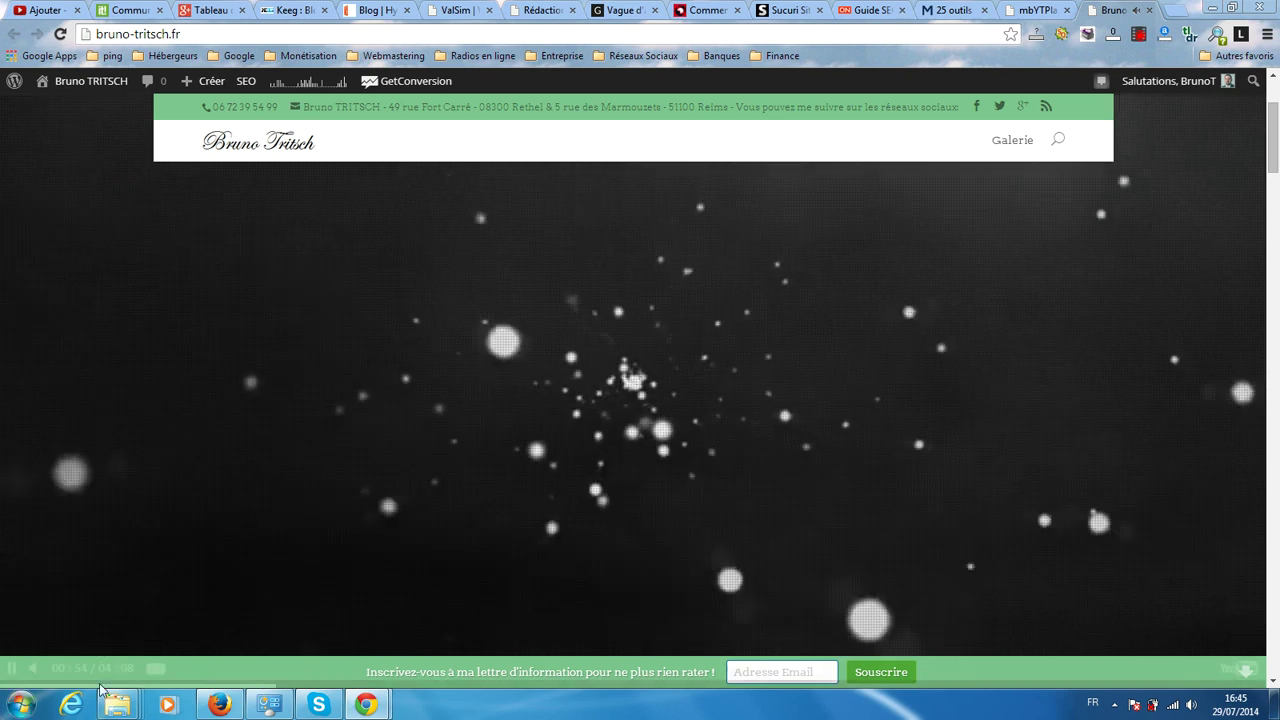
pyautogui.click(11, 671)
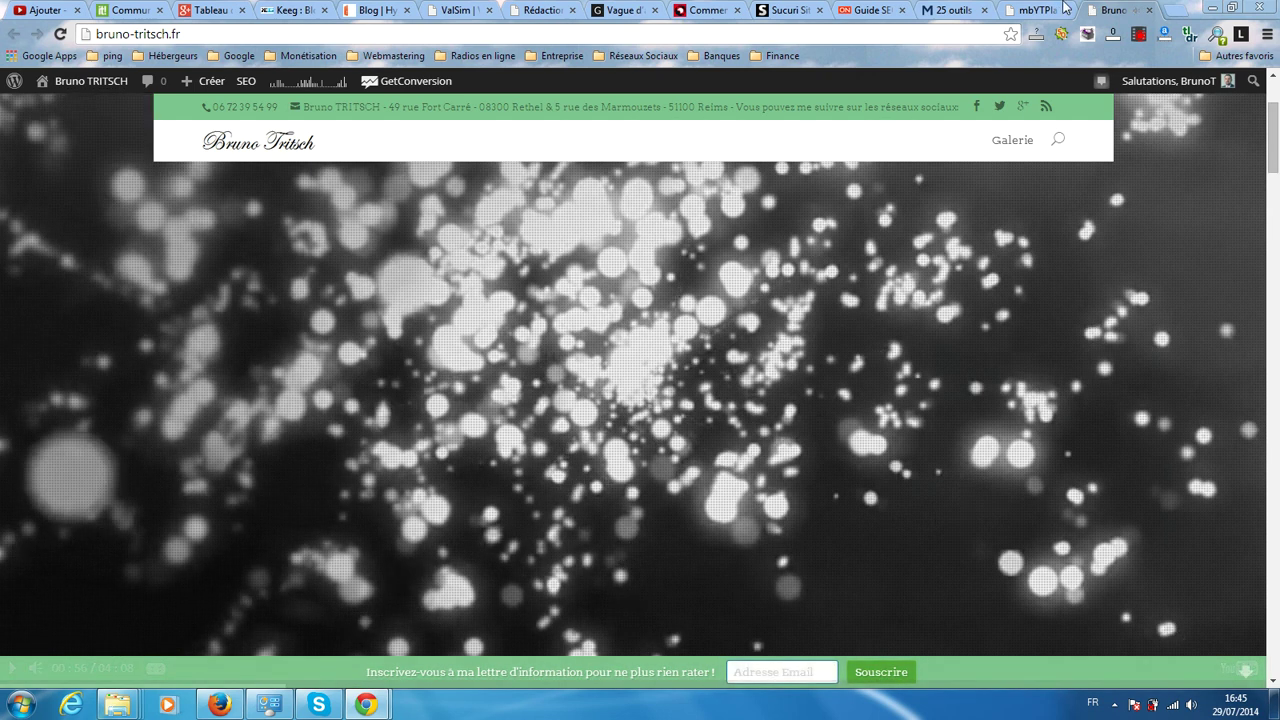
pyautogui.scroll(3, 814, 330)
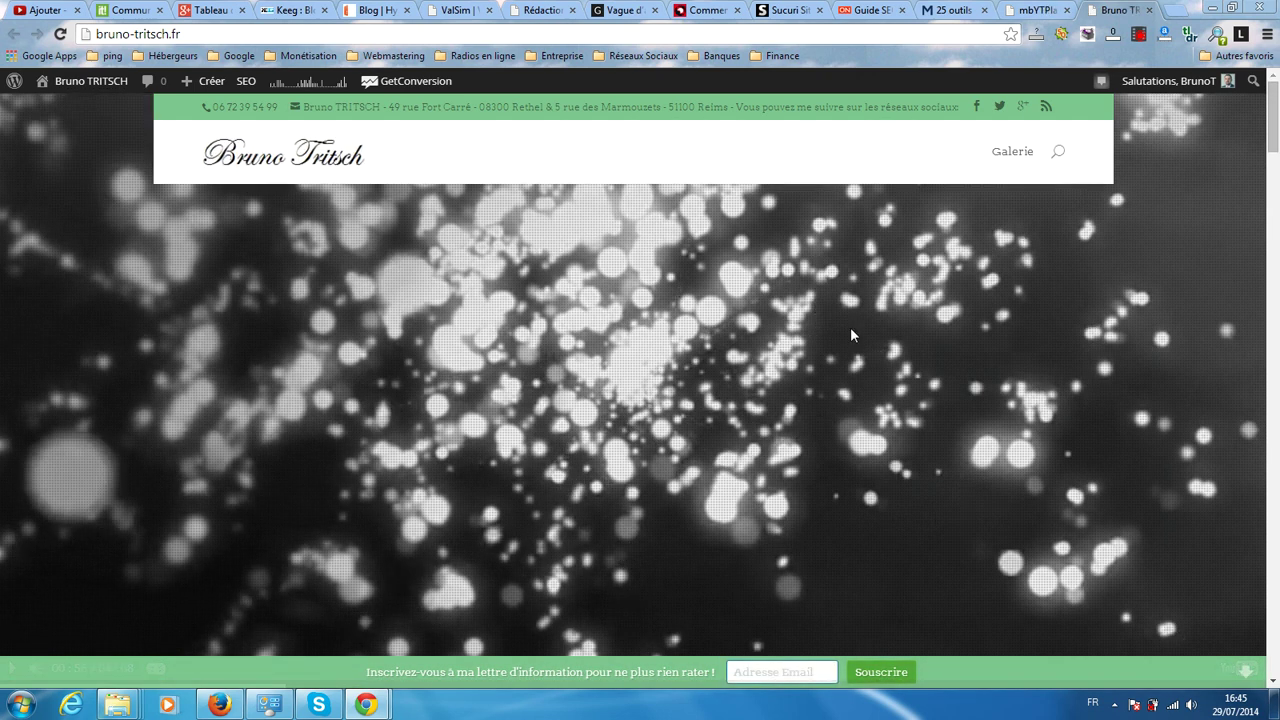
# - Reopen the mb.YTPlayer settings page and go to the home page background video properties
pyautogui.click(1032, 9)
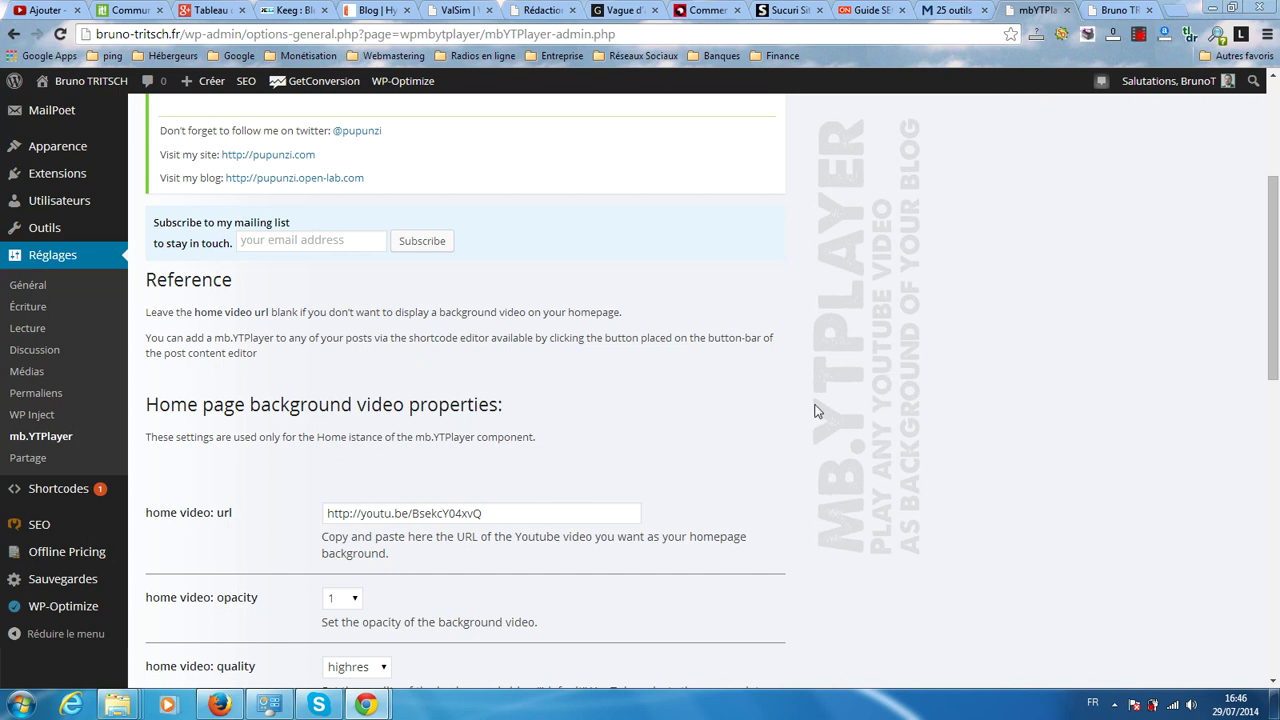
pyautogui.scroll(3, 820, 415)
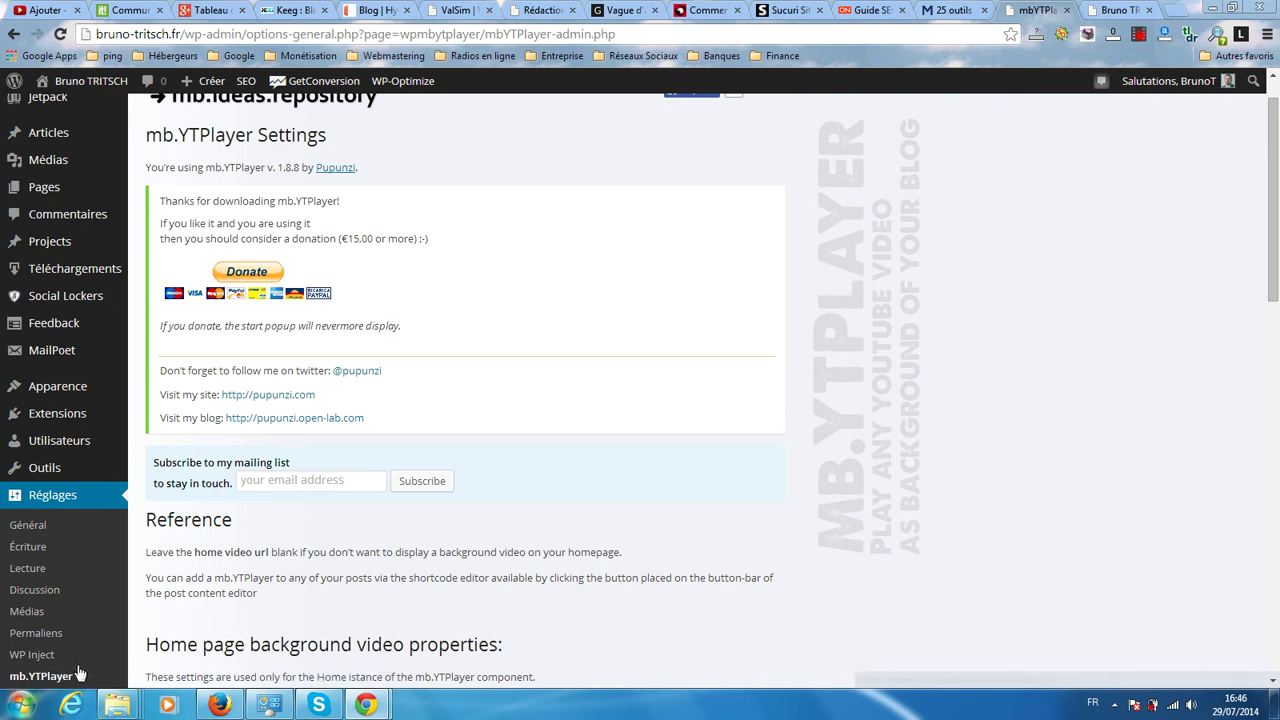
pyautogui.scroll(-1, 65, 640)
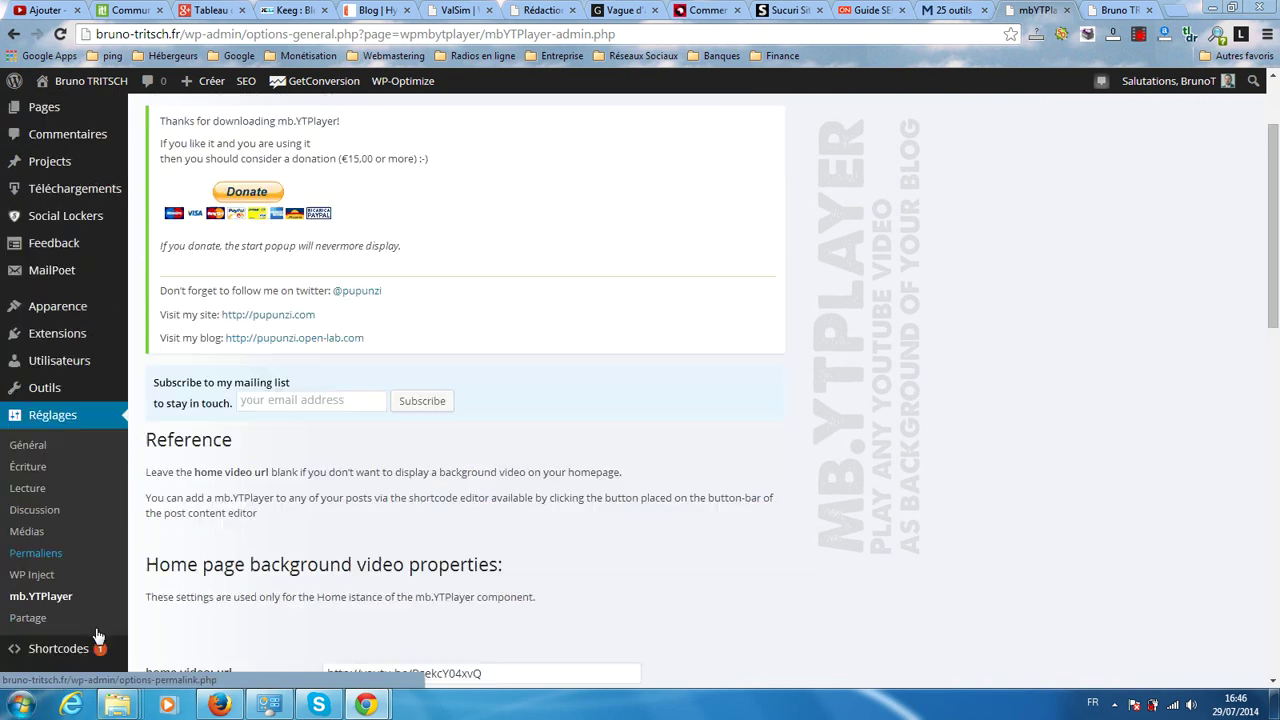
pyautogui.click(51, 597)
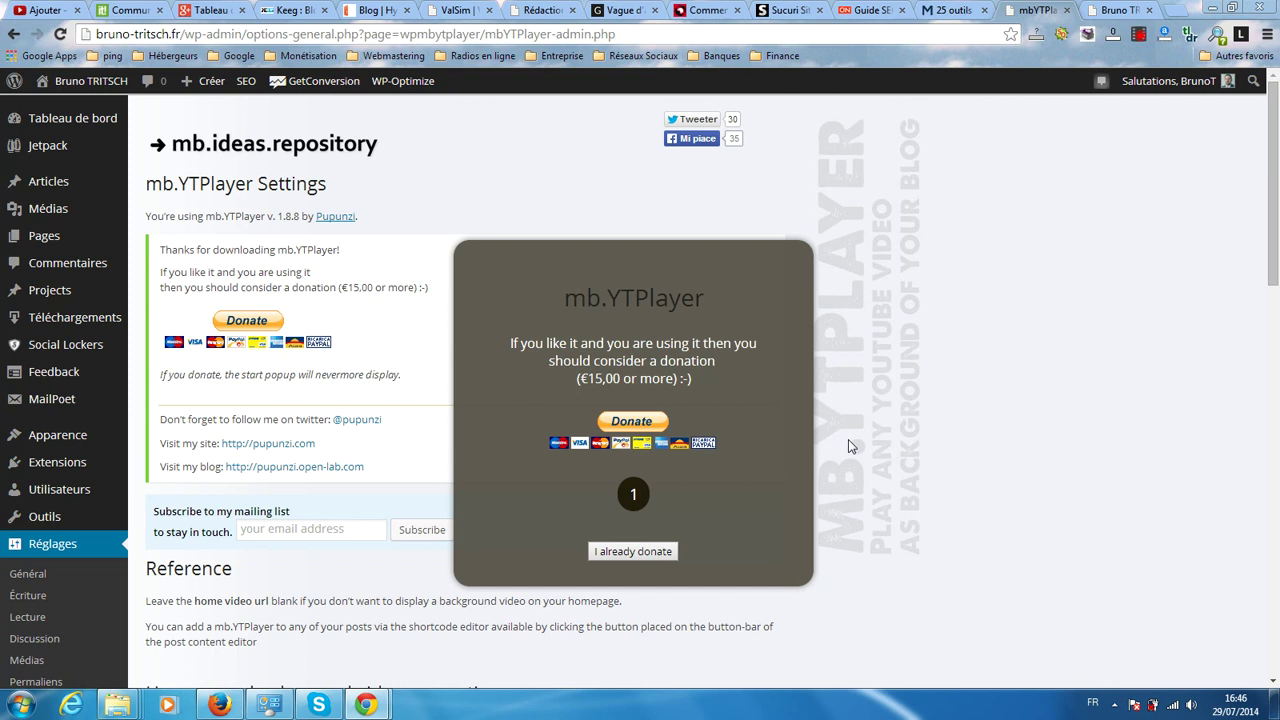
pyautogui.moveTo(1276, 161); pyautogui.dragTo(1260, 270)
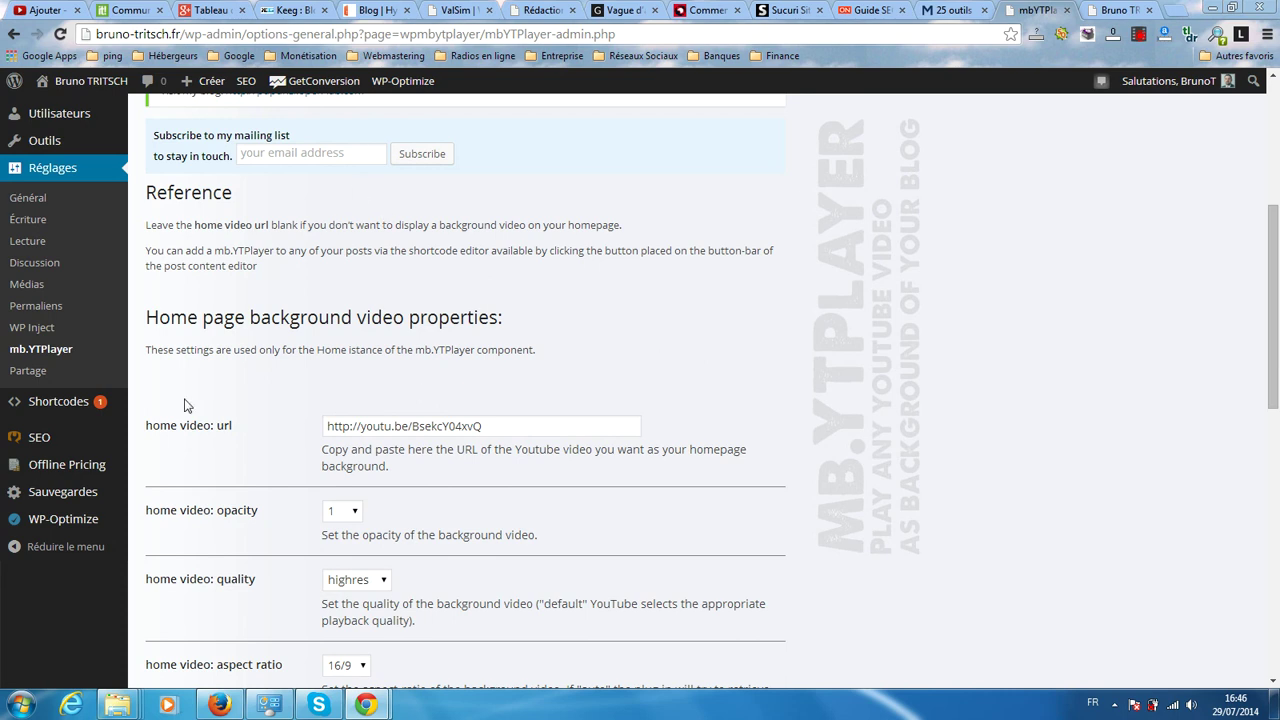
pyautogui.scroll(-2, 150, 417)
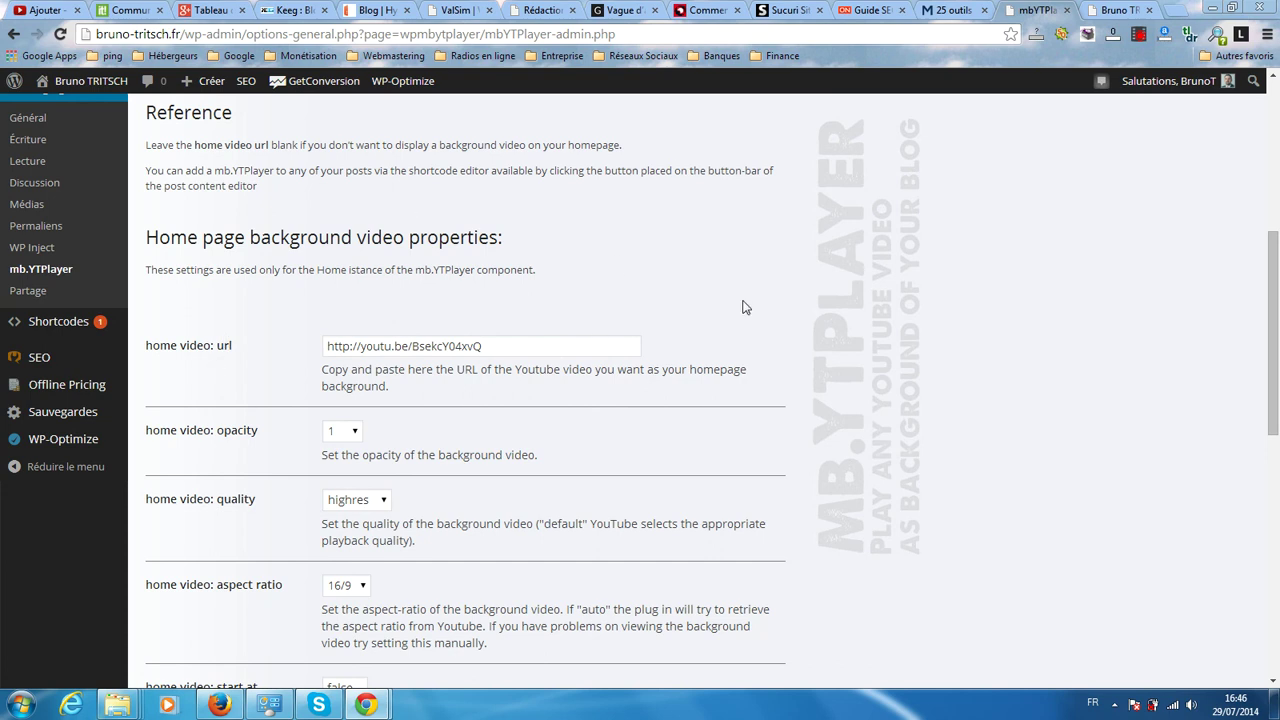
pyautogui.moveTo(1277, 272); pyautogui.dragTo(1277, 318)
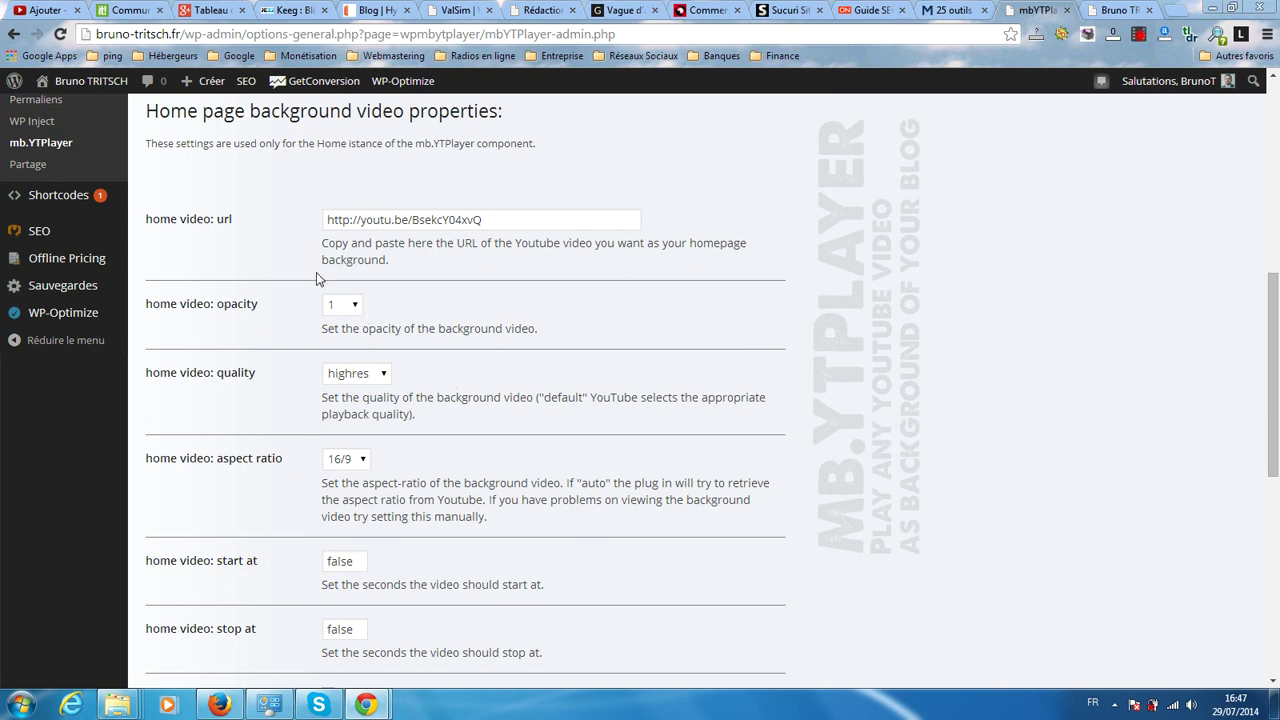
# - Examine the home video opacity choices and compare them with how the background appears behind the front page's content
pyautogui.click(355, 308)
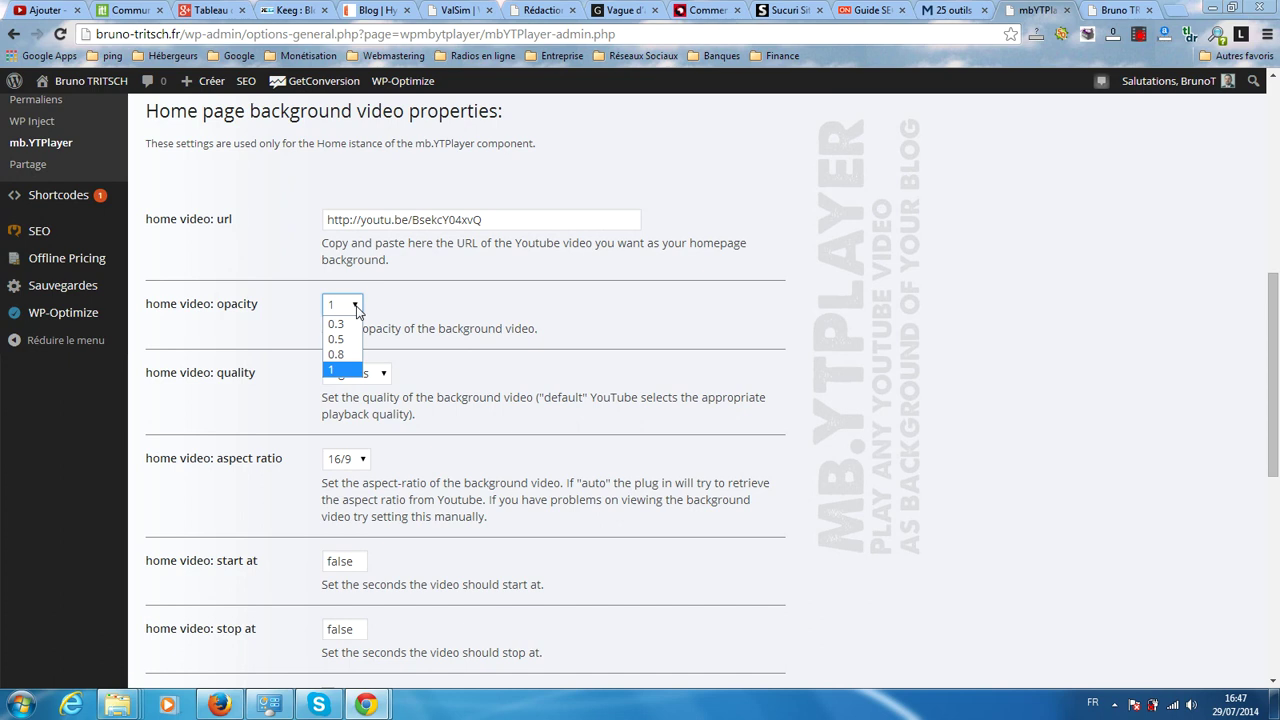
pyautogui.click(357, 308)
pyautogui.hotkey('ctrl', 'Tab')
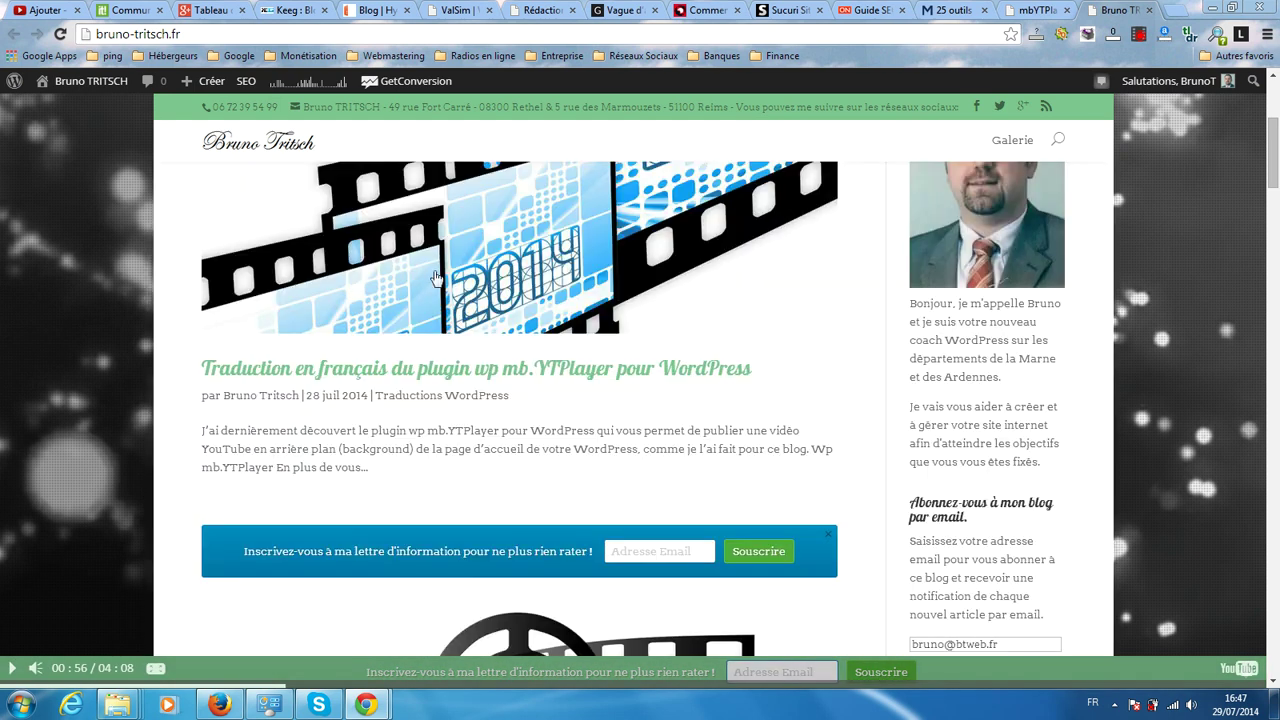
pyautogui.scroll(-4, 577, 363)
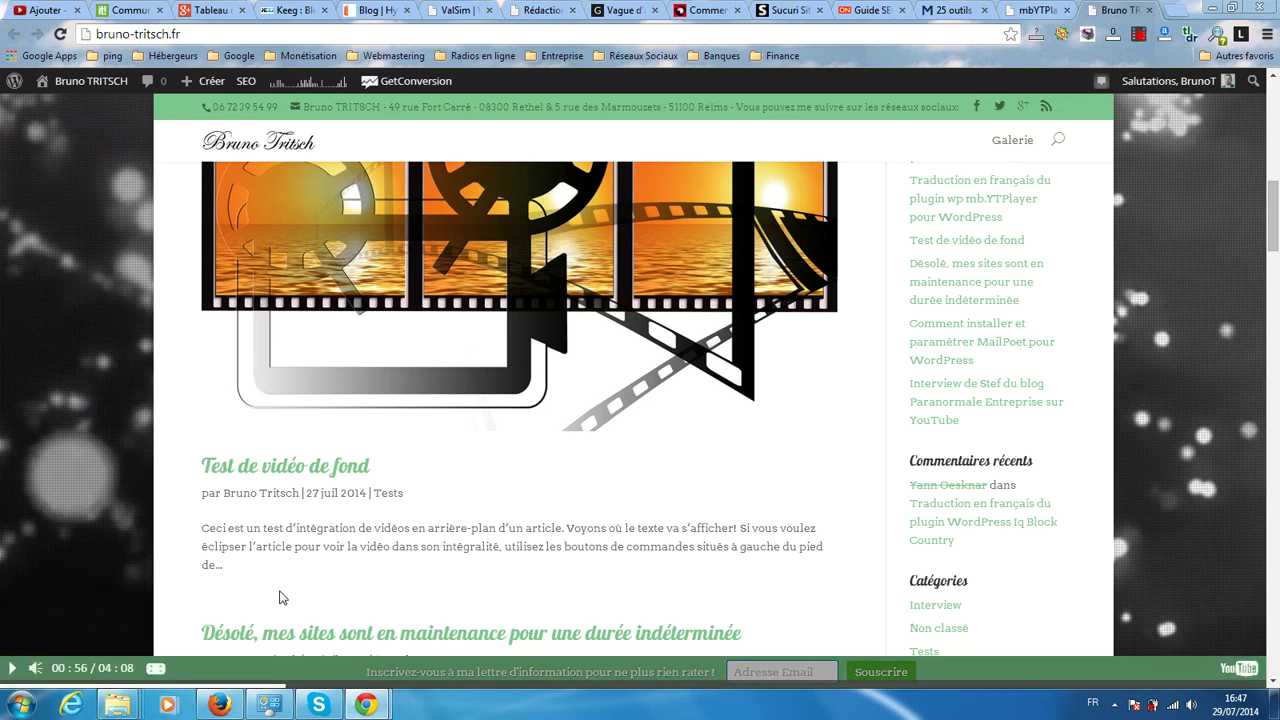
pyautogui.click(1033, 9)
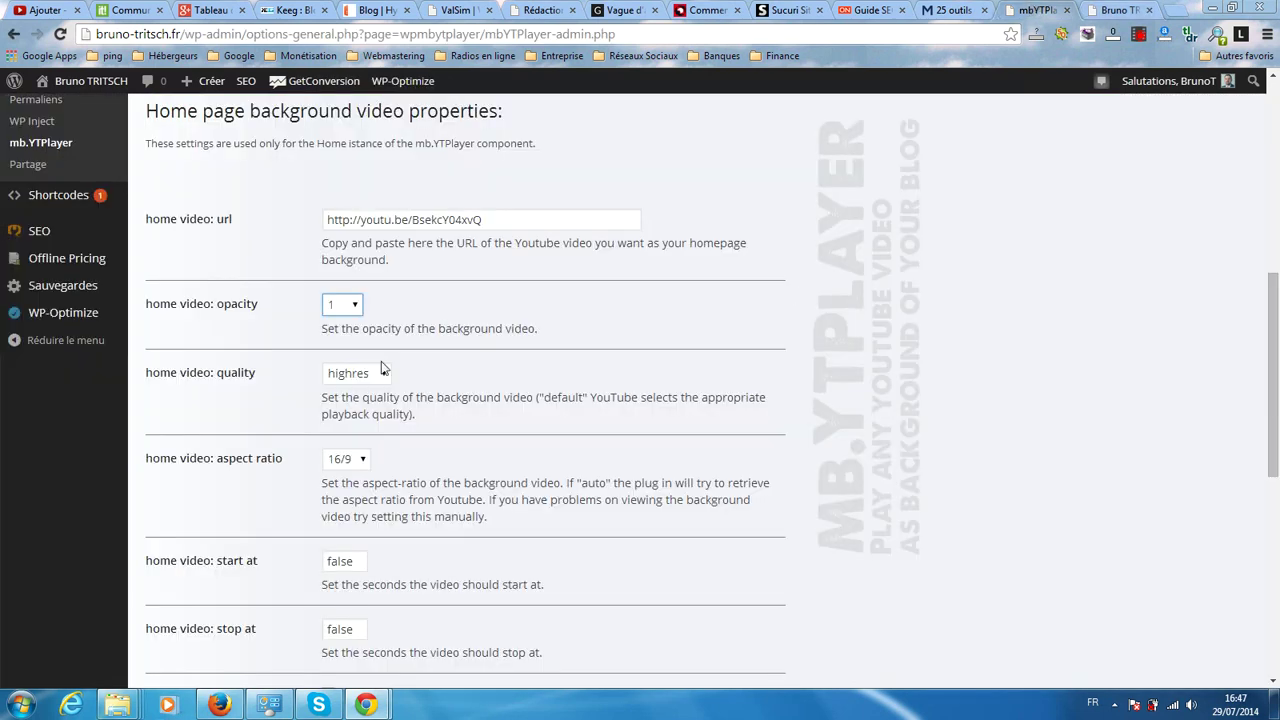
pyautogui.click(341, 305)
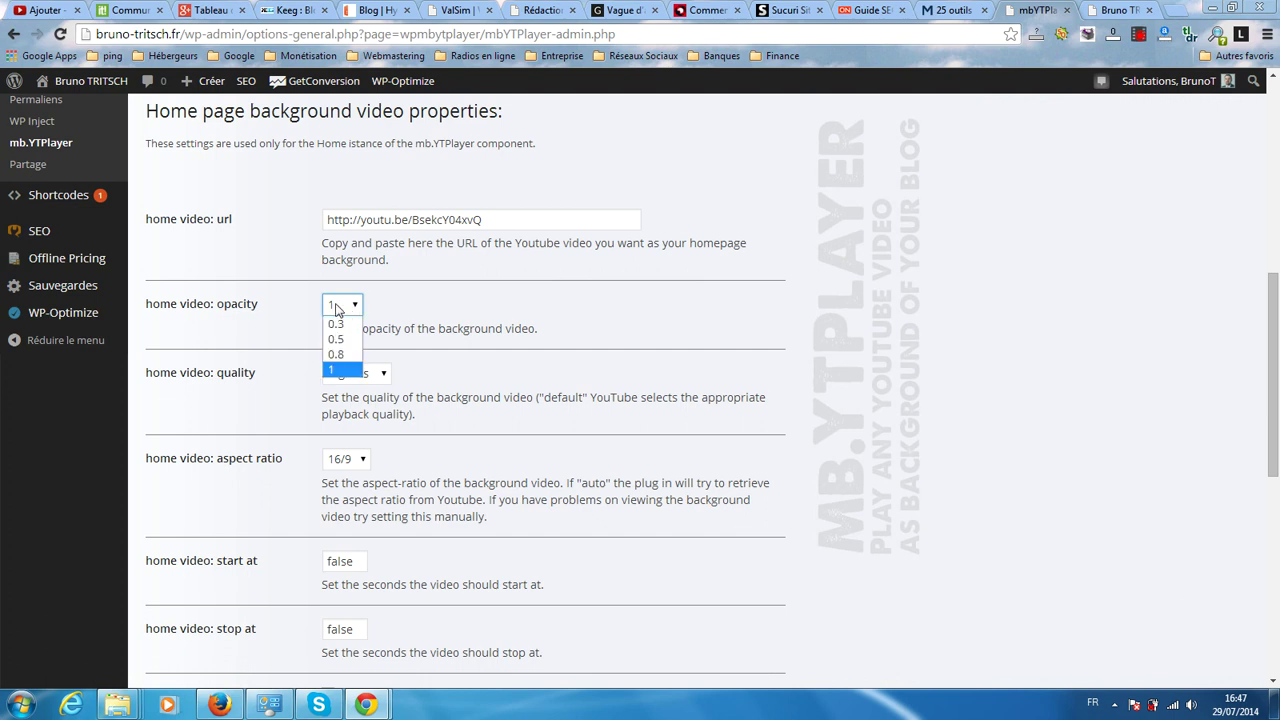
pyautogui.click(336, 309)
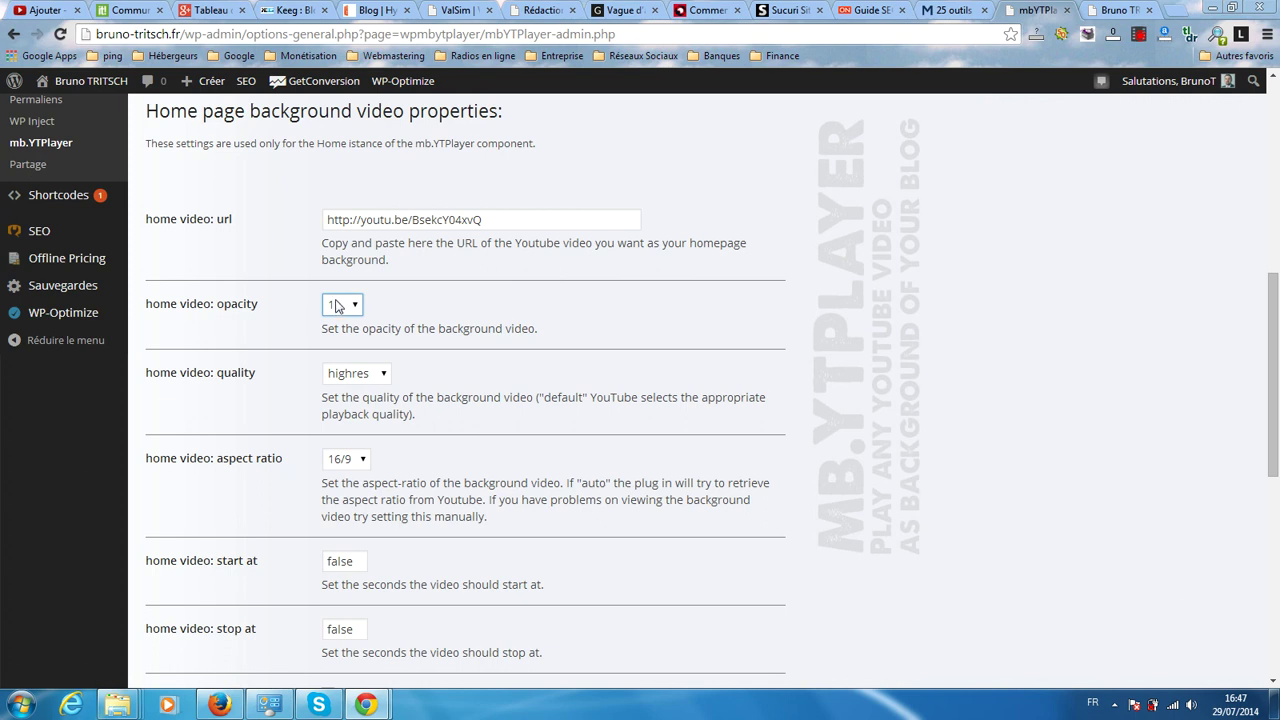
pyautogui.click(340, 306)
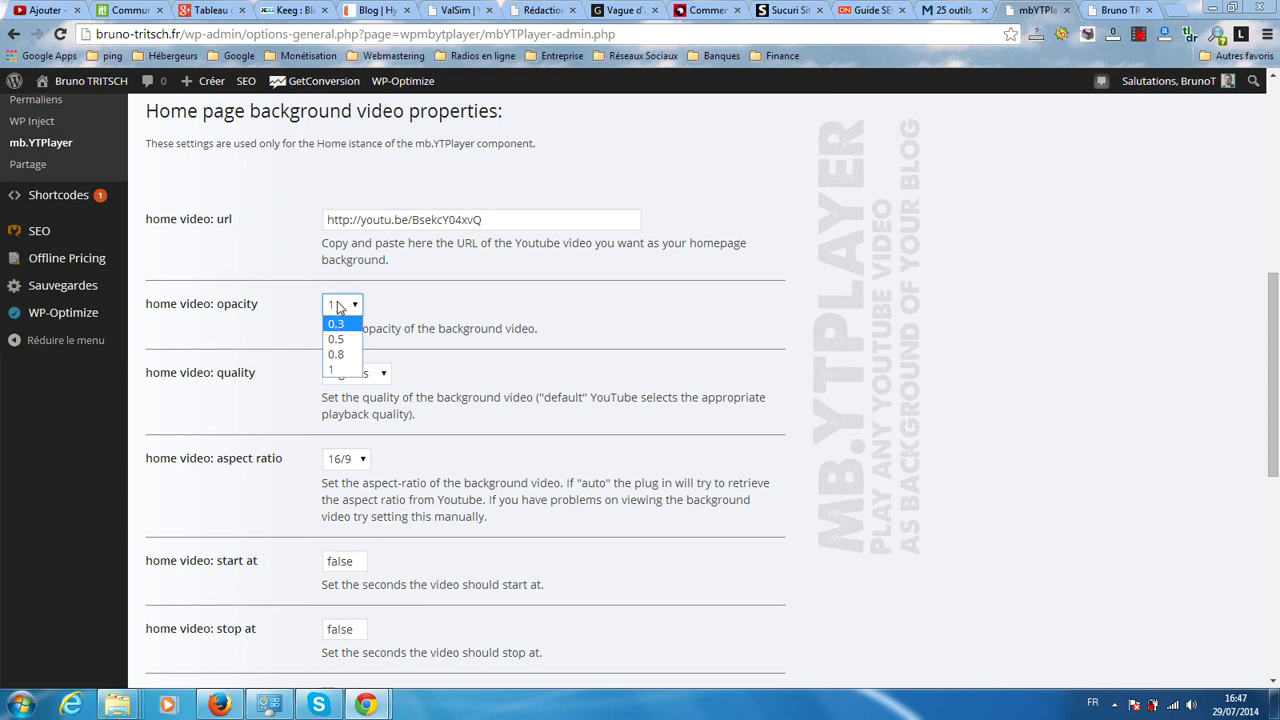
pyautogui.click(340, 312)
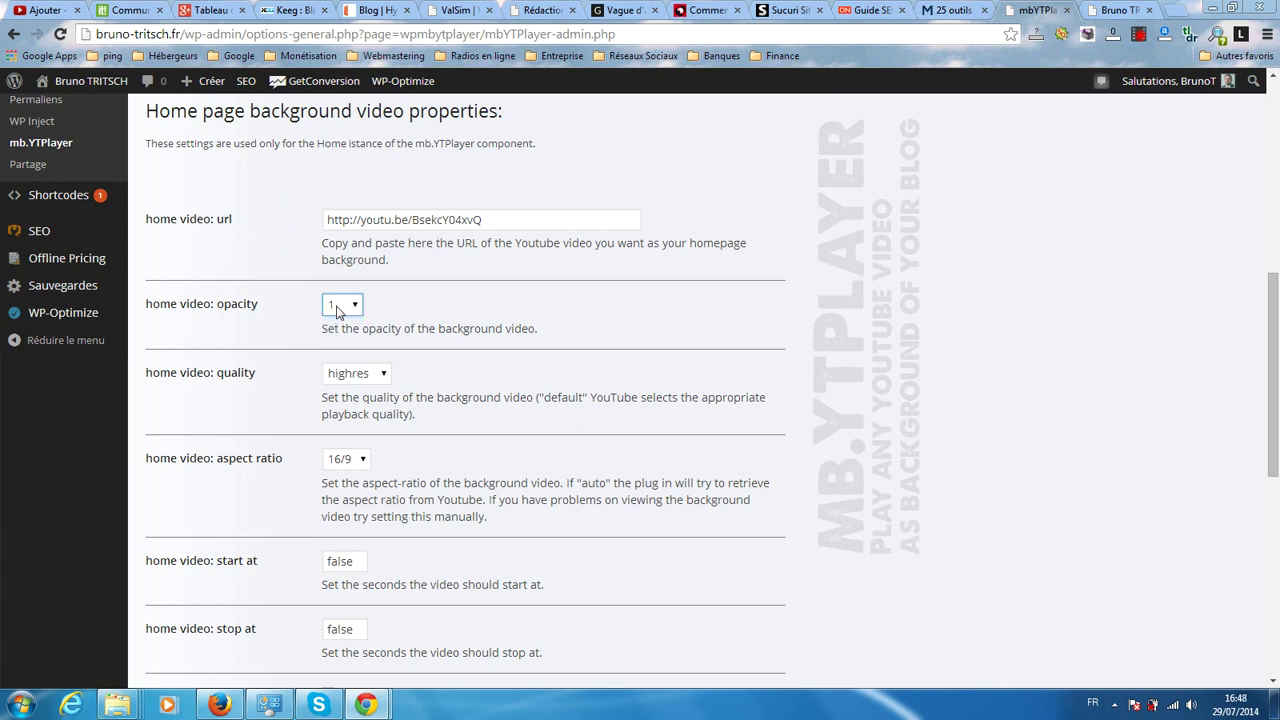
pyautogui.click(1110, 8)
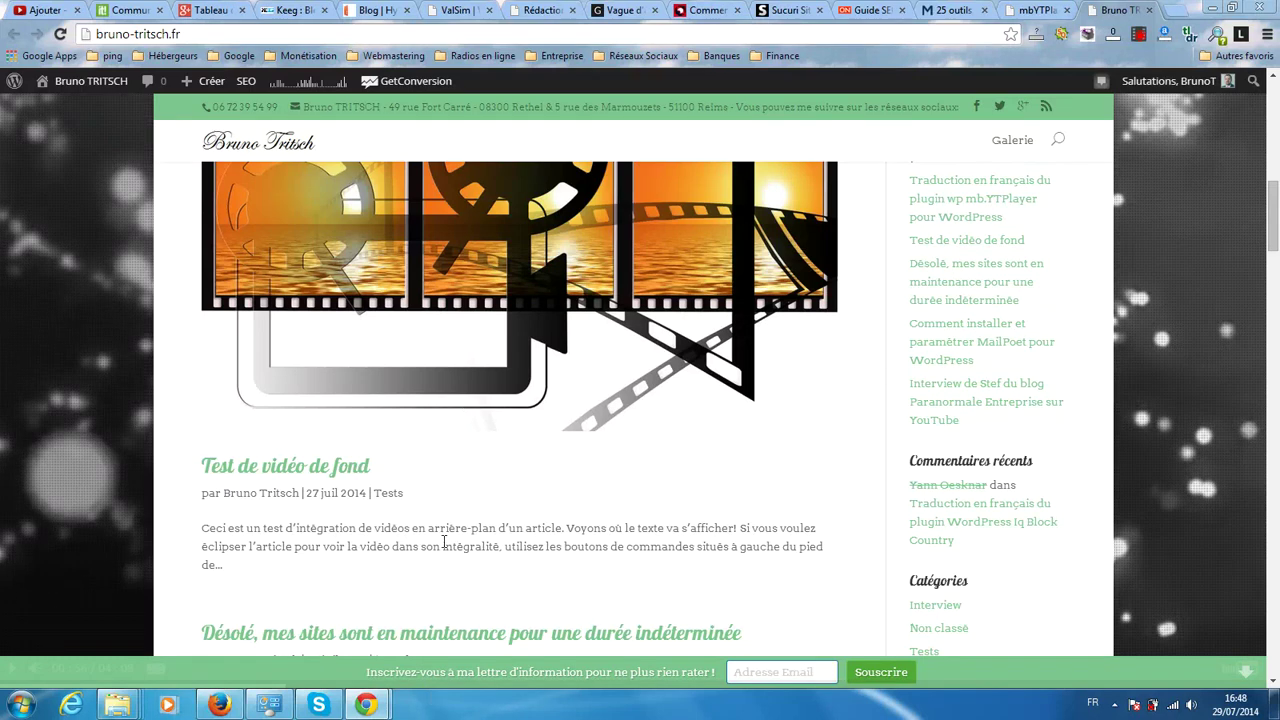
pyautogui.click(1038, 10)
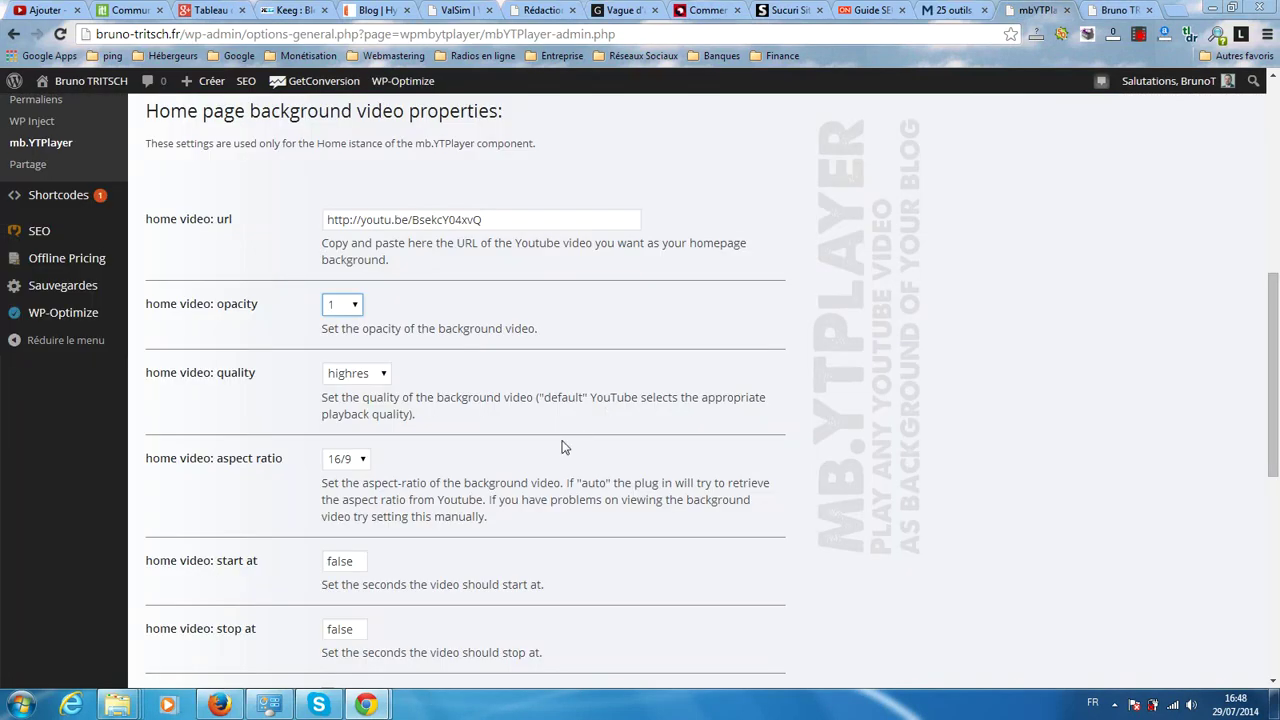
# - Select highres as the home video quality
pyautogui.scroll(-1, 482, 398)
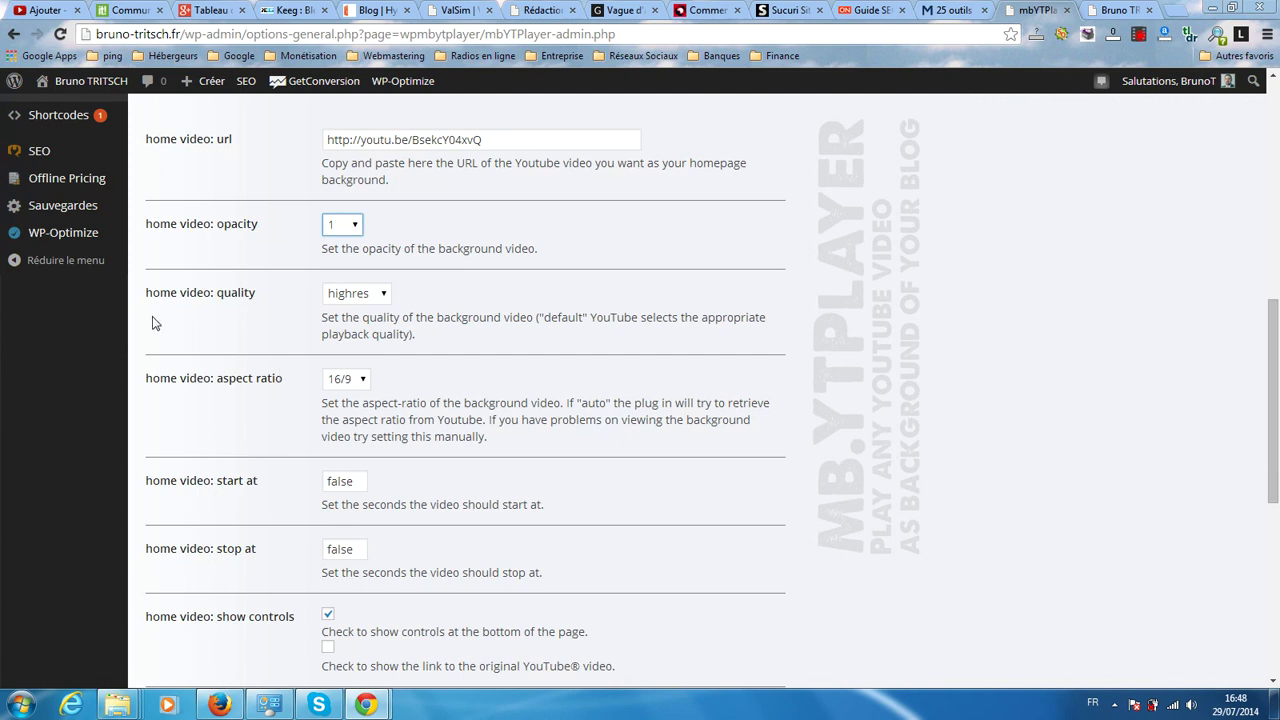
pyautogui.click(342, 298)
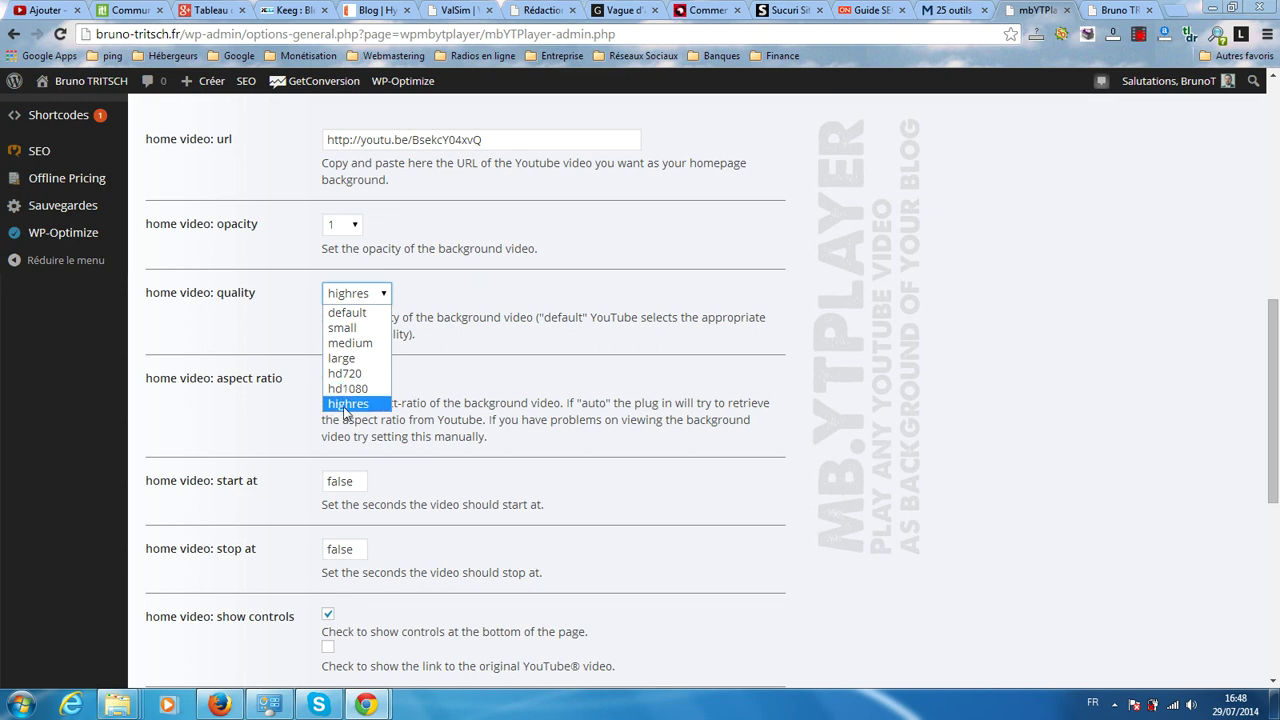
pyautogui.click(346, 404)
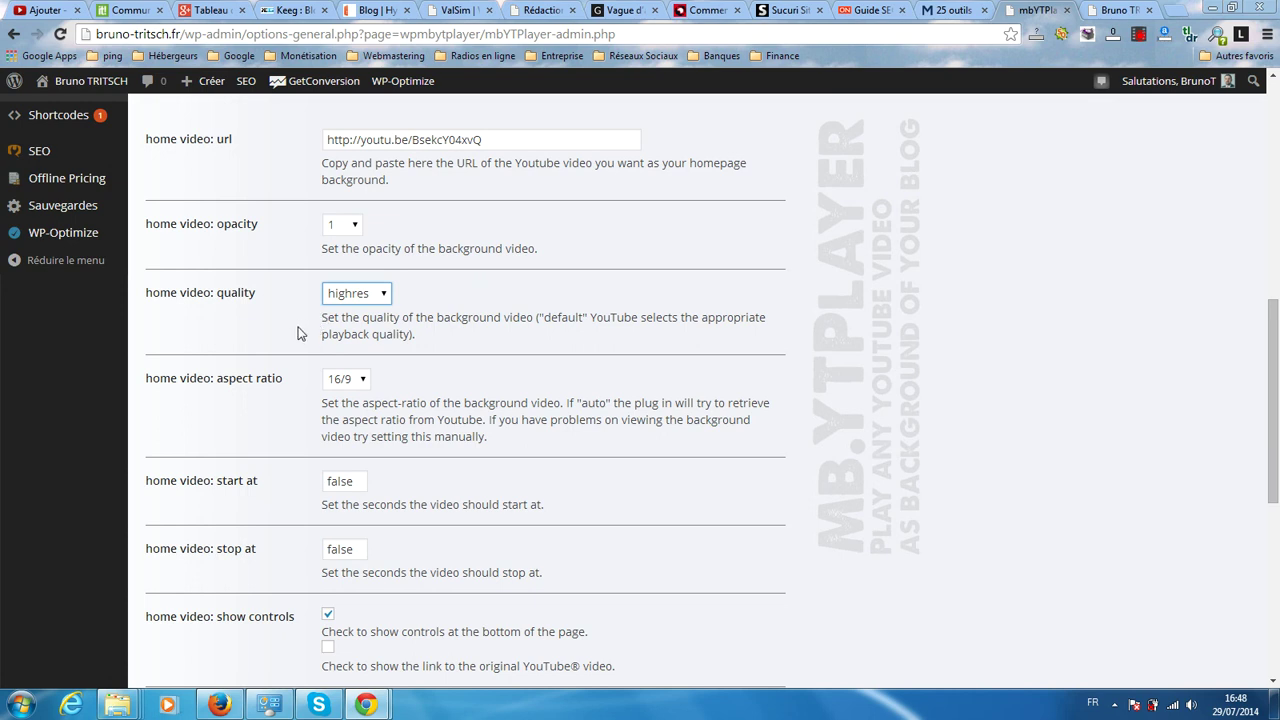
# - Examine the available aspect ratio choices for the home video without picking a different one
pyautogui.scroll(-1, 200, 368)
pyautogui.scroll(-1, 197, 370)
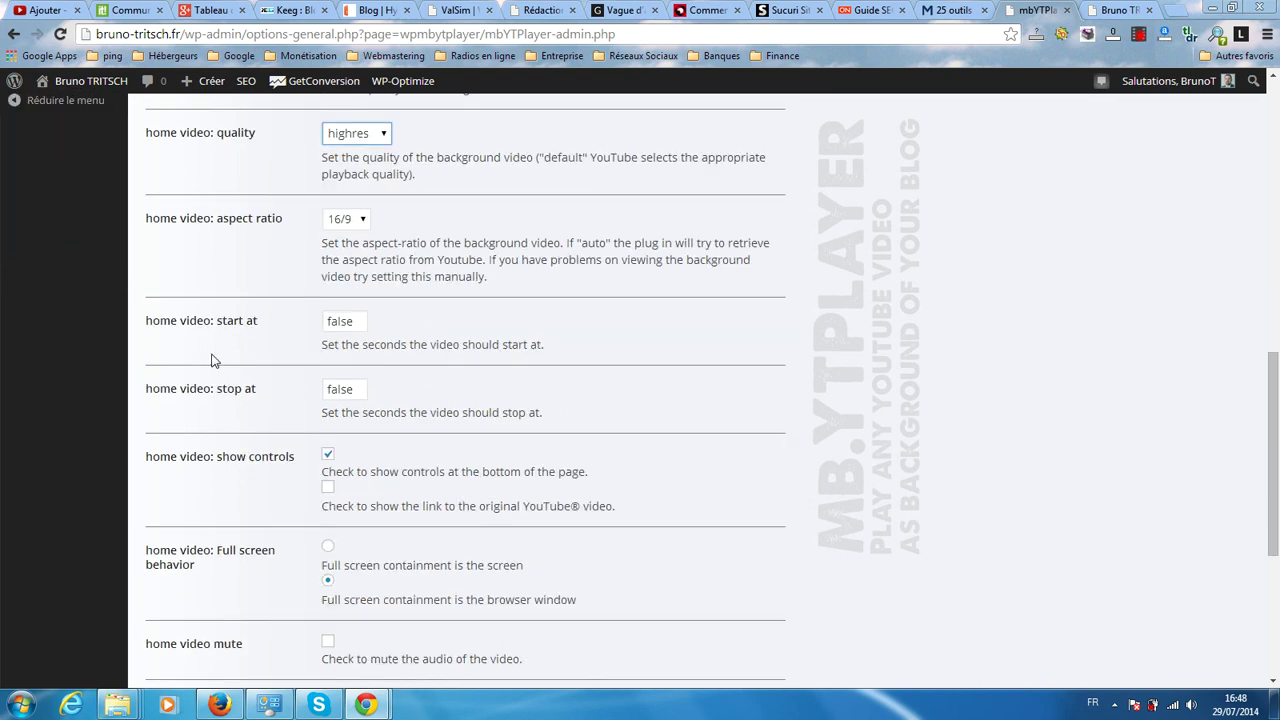
pyautogui.click(342, 220)
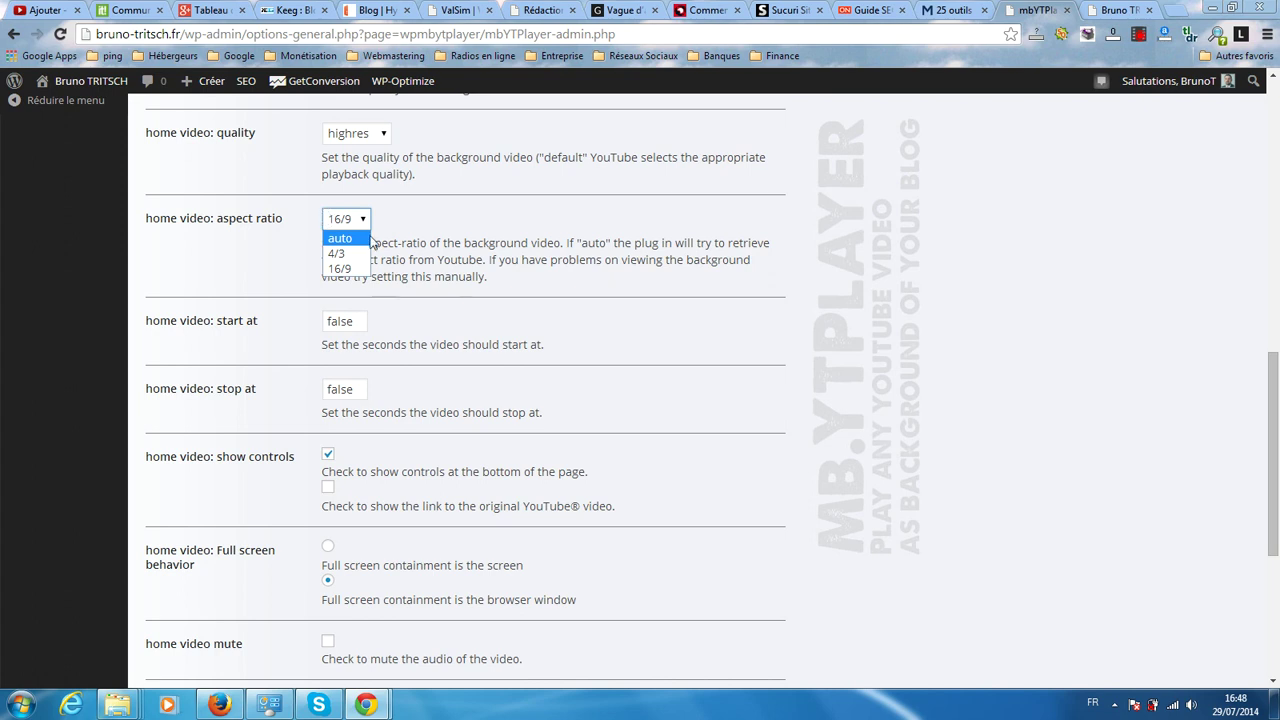
pyautogui.click(432, 214)
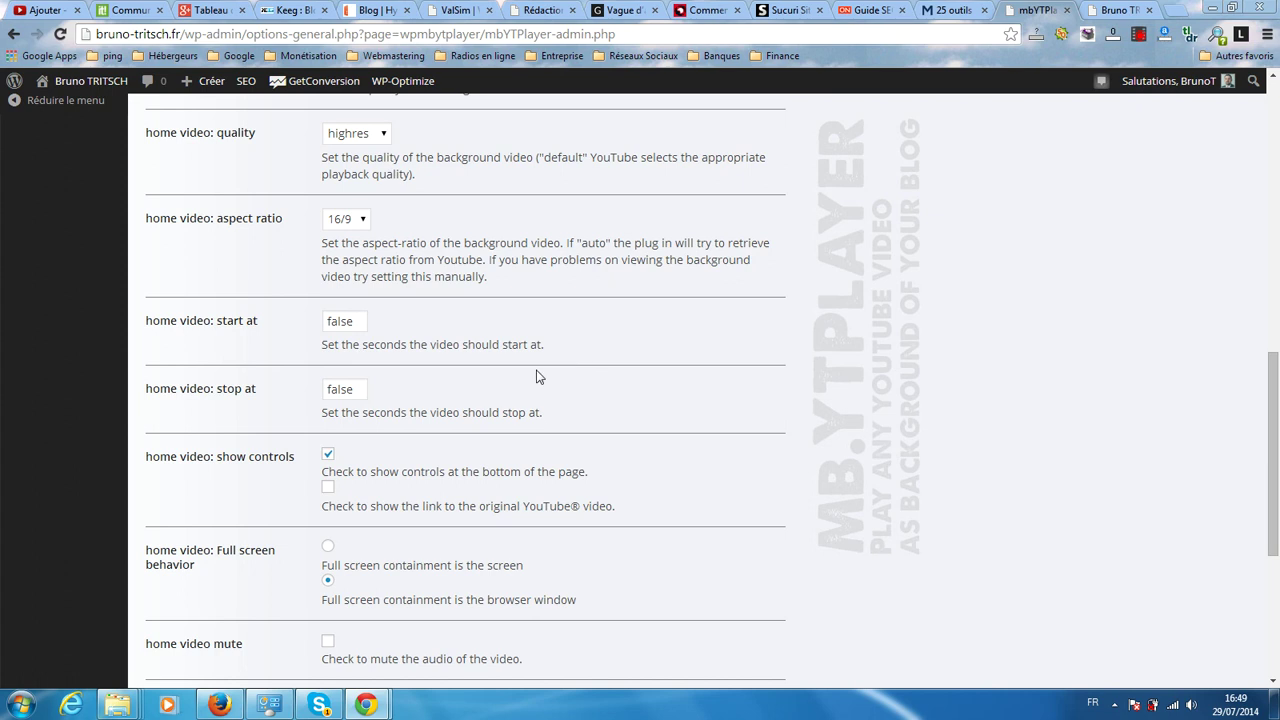
# - Set the home video's start time to 24 seconds
pyautogui.scroll(-3, 760, 278)
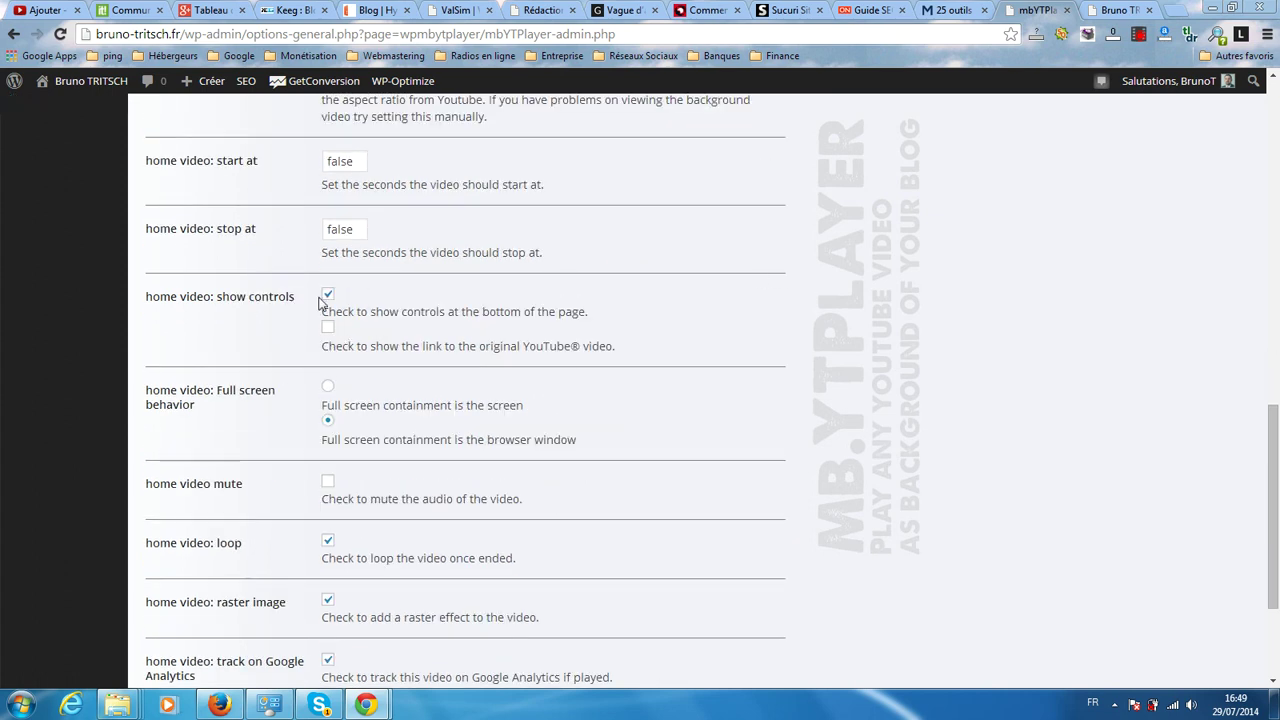
pyautogui.click(360, 162)
pyautogui.doubleClick(361, 161)
pyautogui.write('24')
pyautogui.press('Tab')
# - Restore the home video's start time to false, leaving the stop time as it is
pyautogui.click(362, 163)
pyautogui.press('Tab')
pyautogui.click(352, 157)
pyautogui.write('false')
pyautogui.press('Tab')
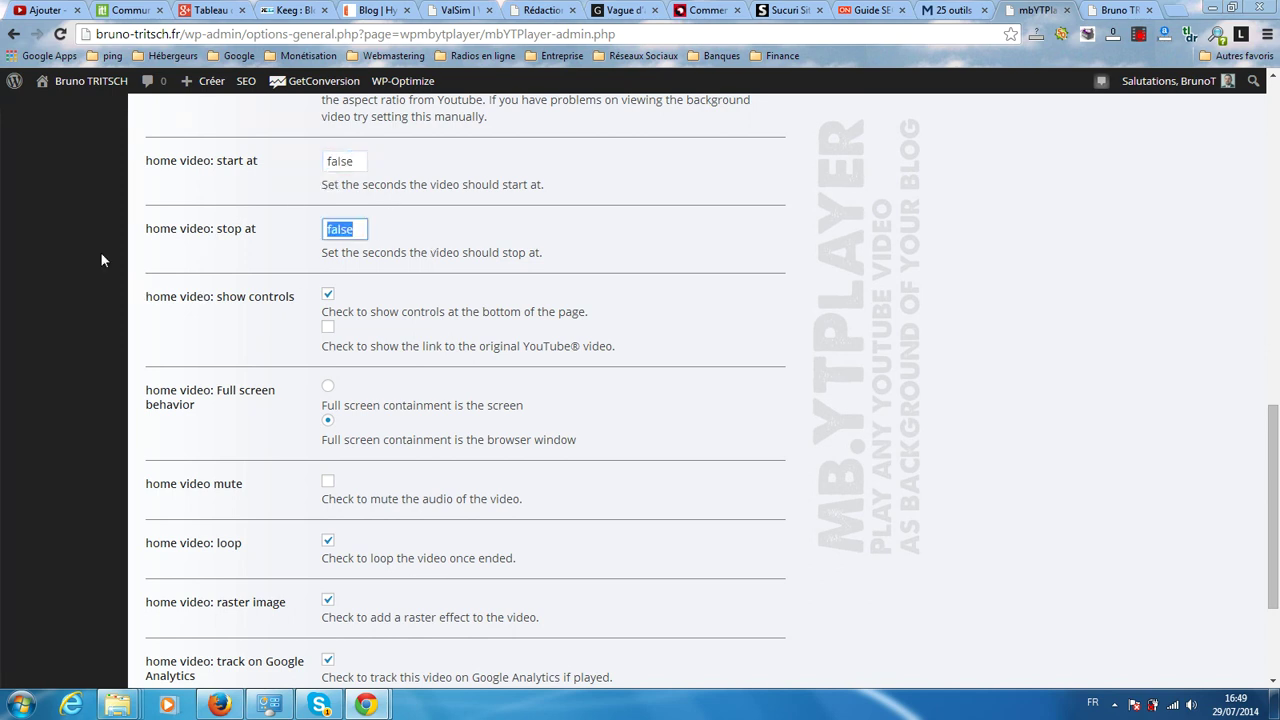
pyautogui.click(367, 225)
pyautogui.click(420, 233)
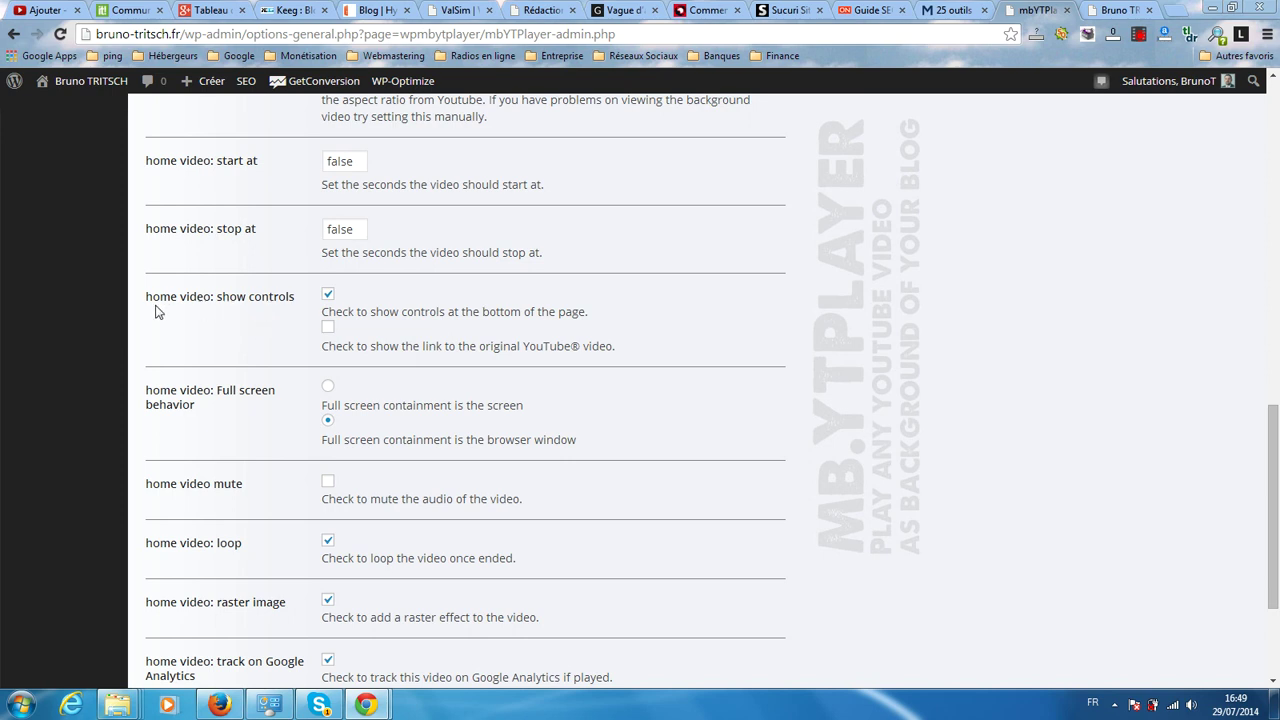
# - Examine the background video's control bar on the blog's home page
pyautogui.scroll(-1, 153, 312)
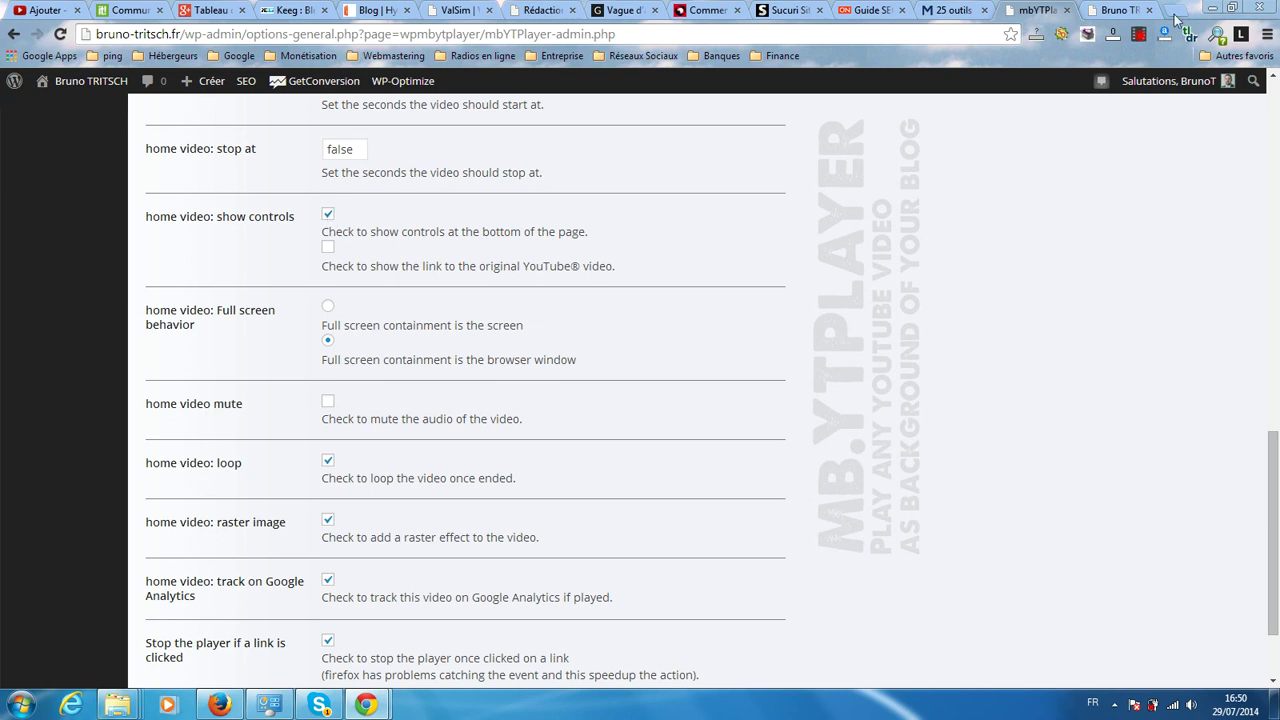
pyautogui.click(1135, 15)
pyautogui.scroll(-3, 572, 545)
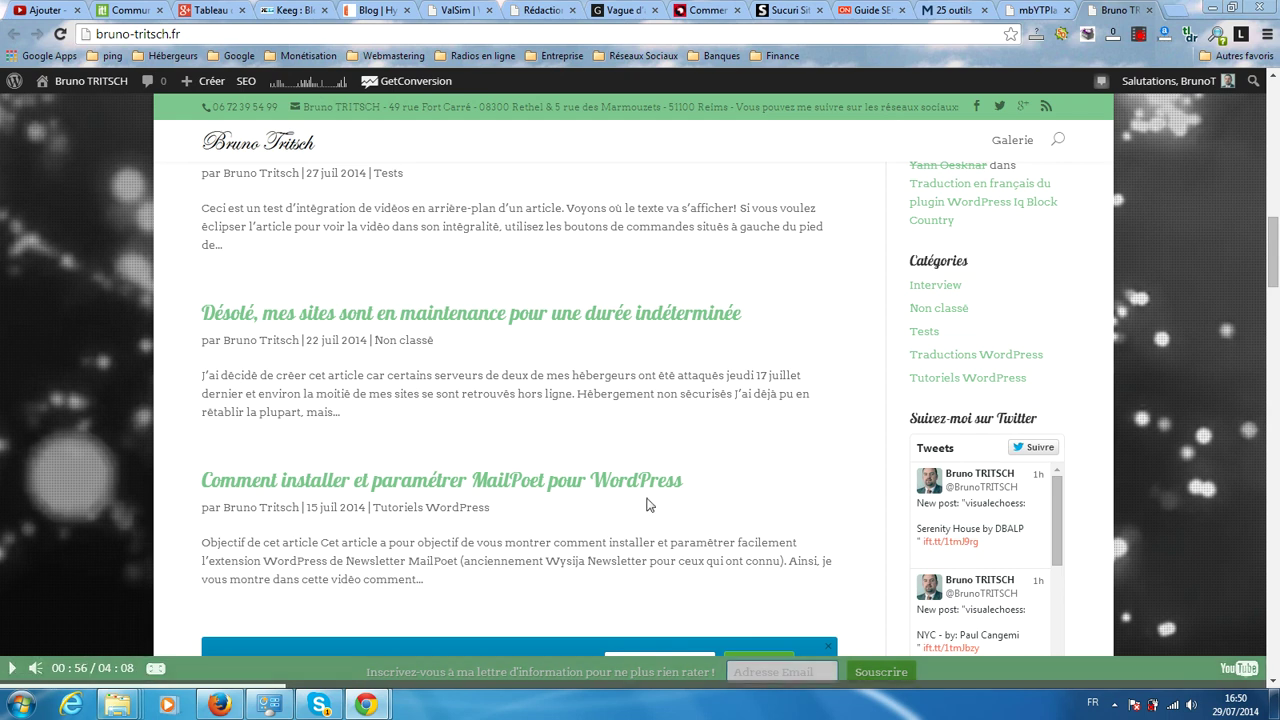
# - Enable showing the link to the original YouTube video in the plugin settings and save the changes
pyautogui.click(1036, 10)
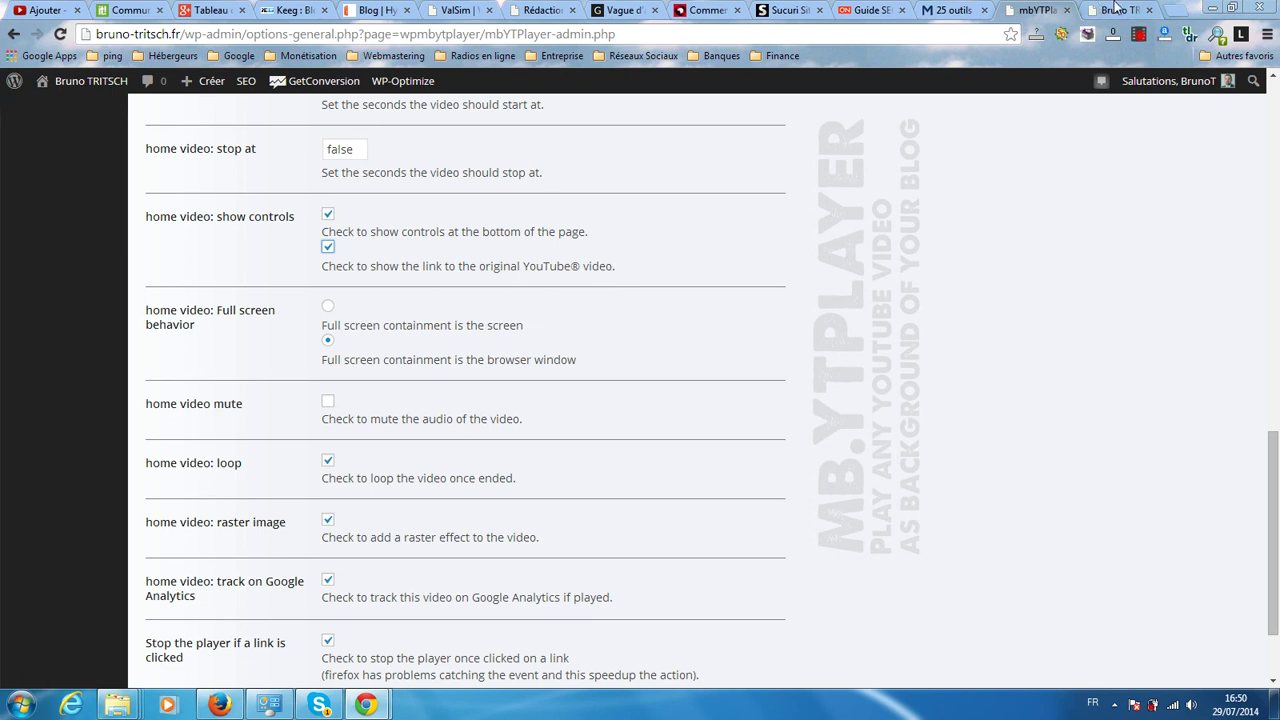
pyautogui.click(1118, 10)
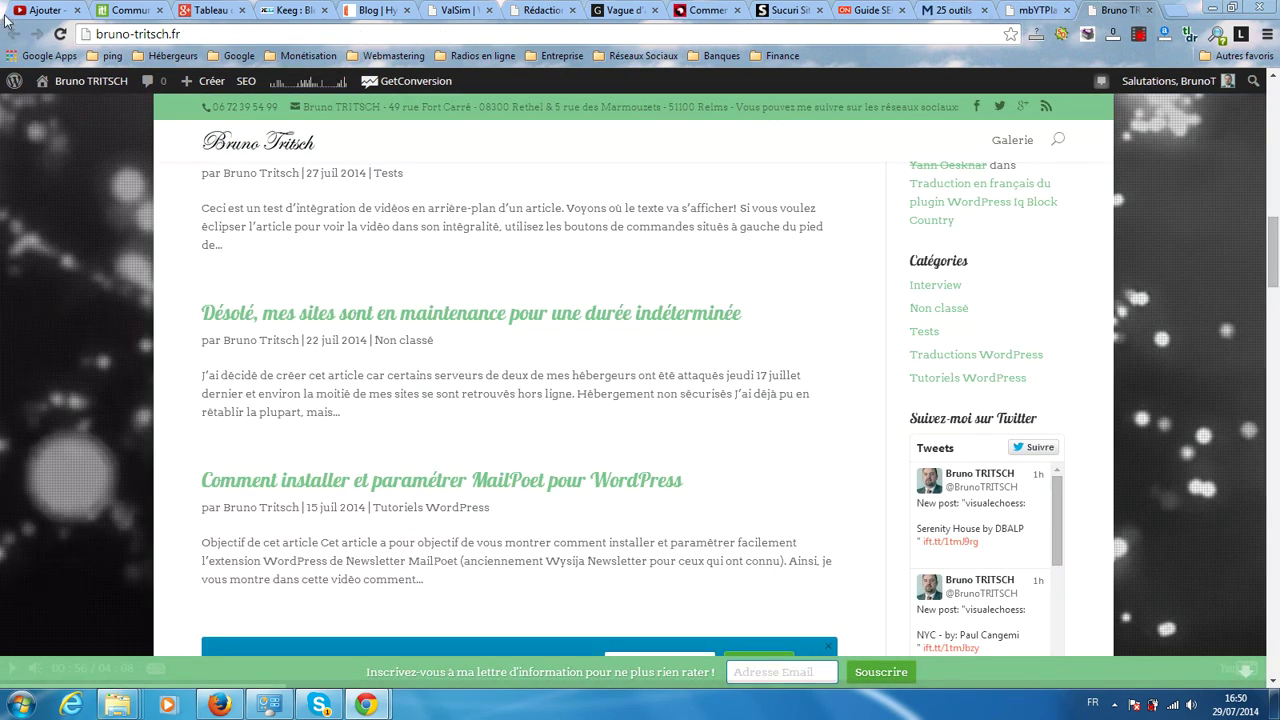
pyautogui.click(60, 33)
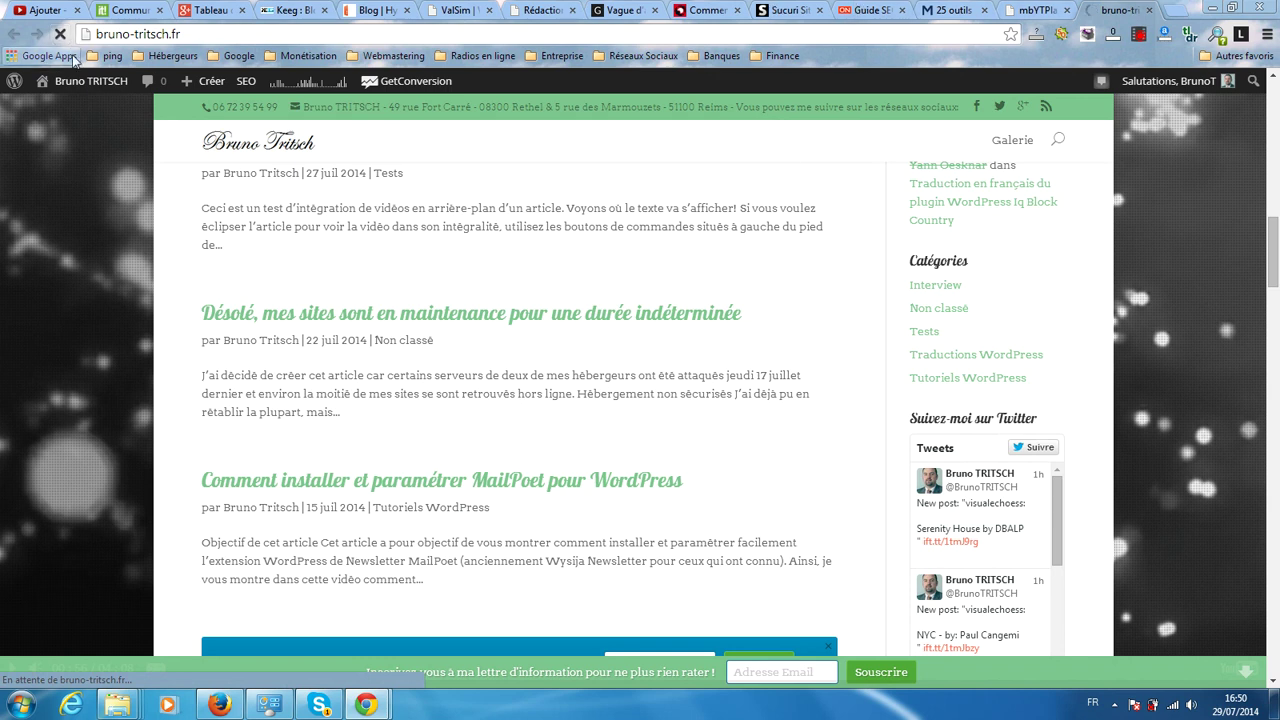
pyautogui.click(1040, 10)
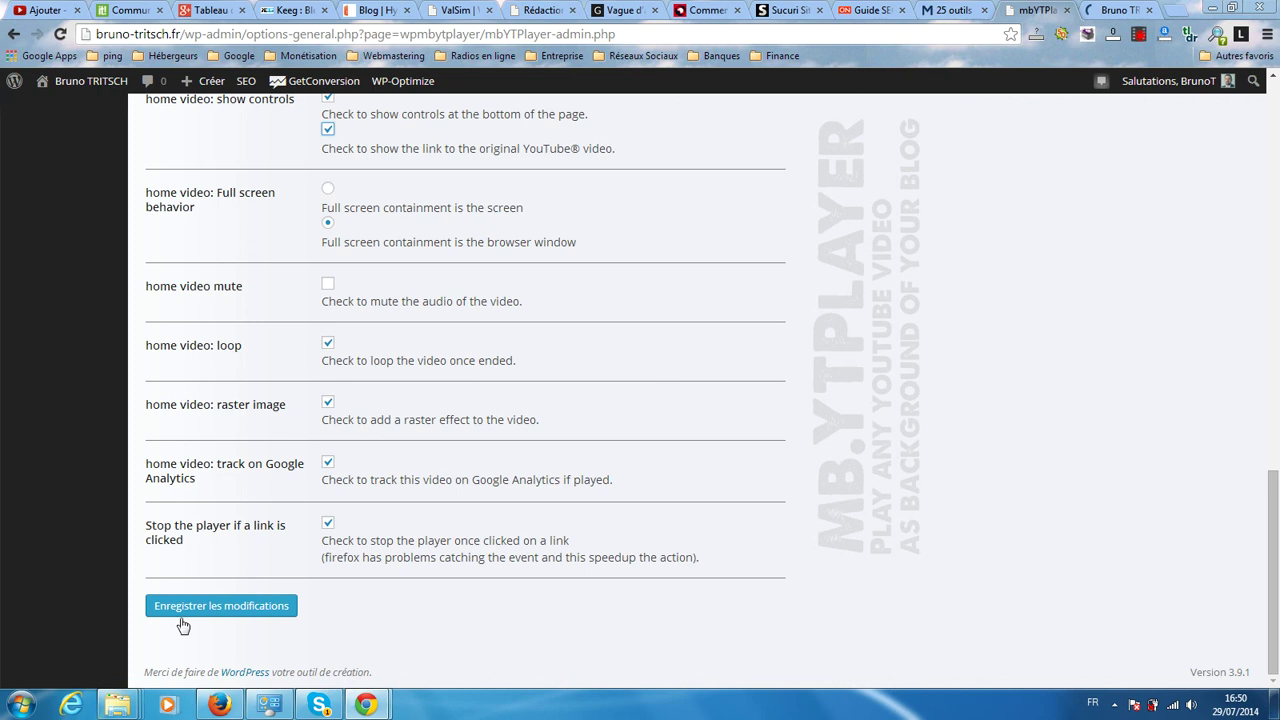
pyautogui.click(180, 606)
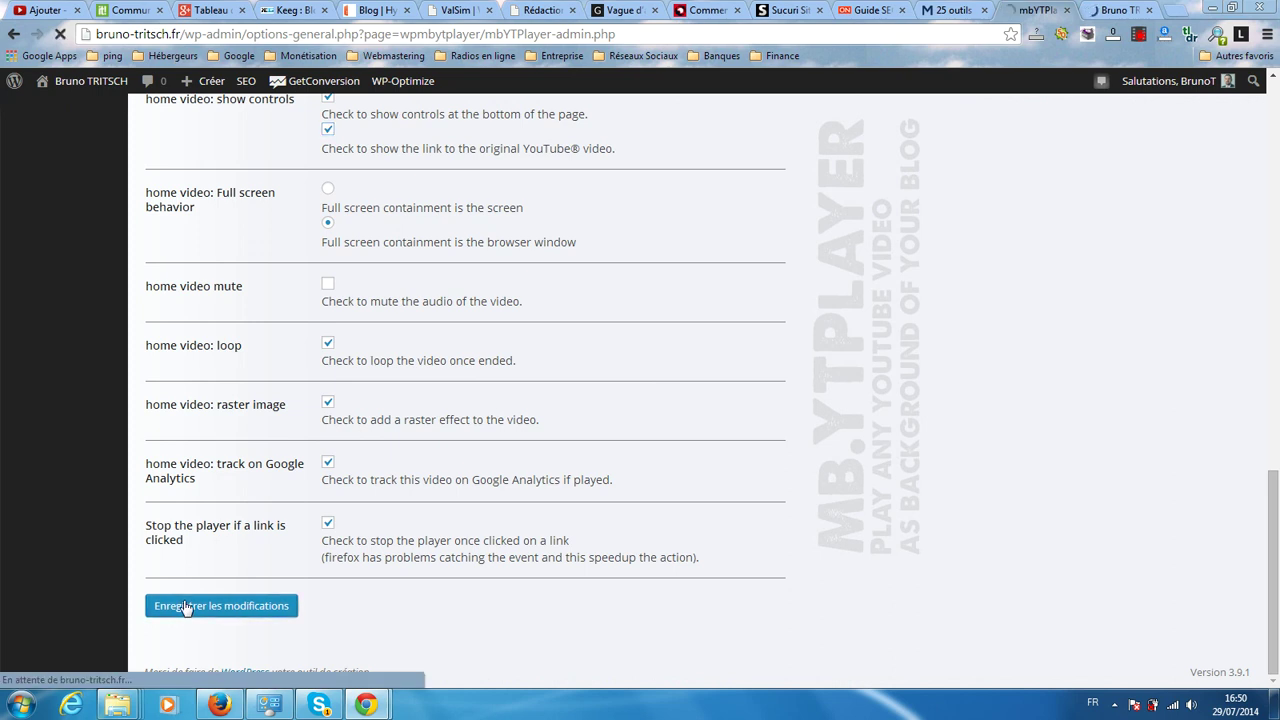
# - Reload the home page with the saved settings and pause the background video
pyautogui.click(1107, 9)
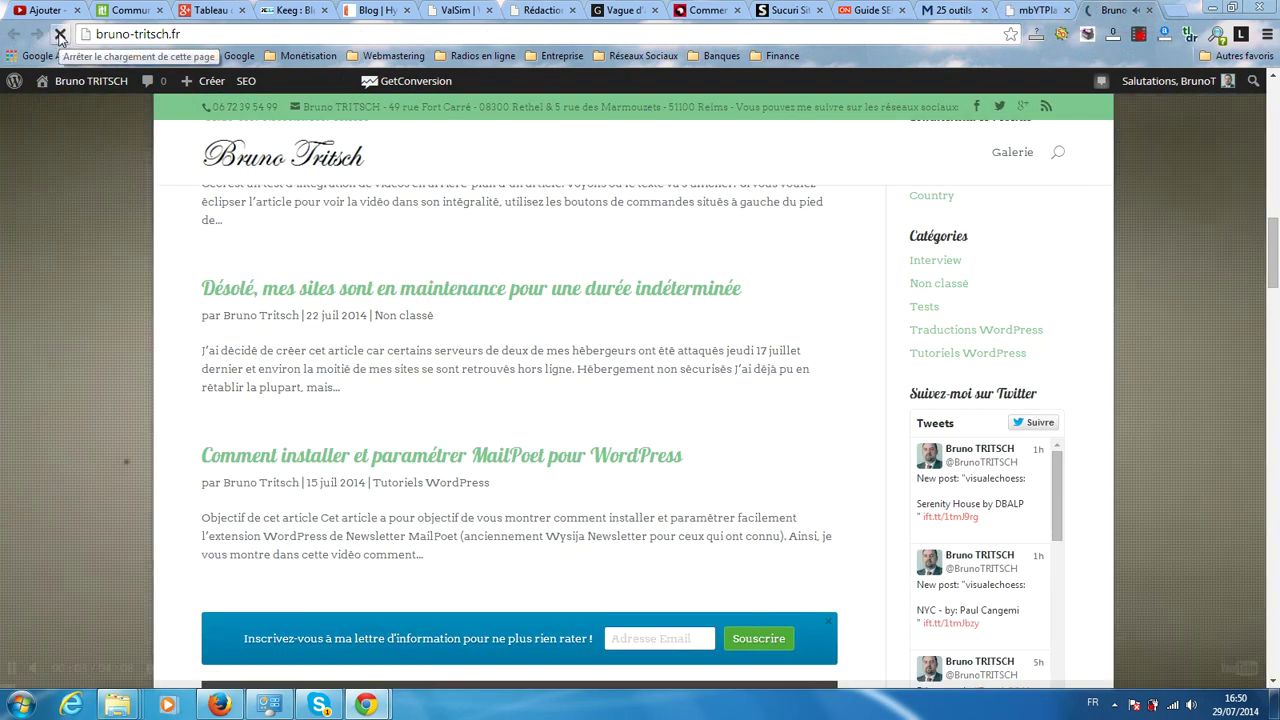
pyautogui.click(60, 35)
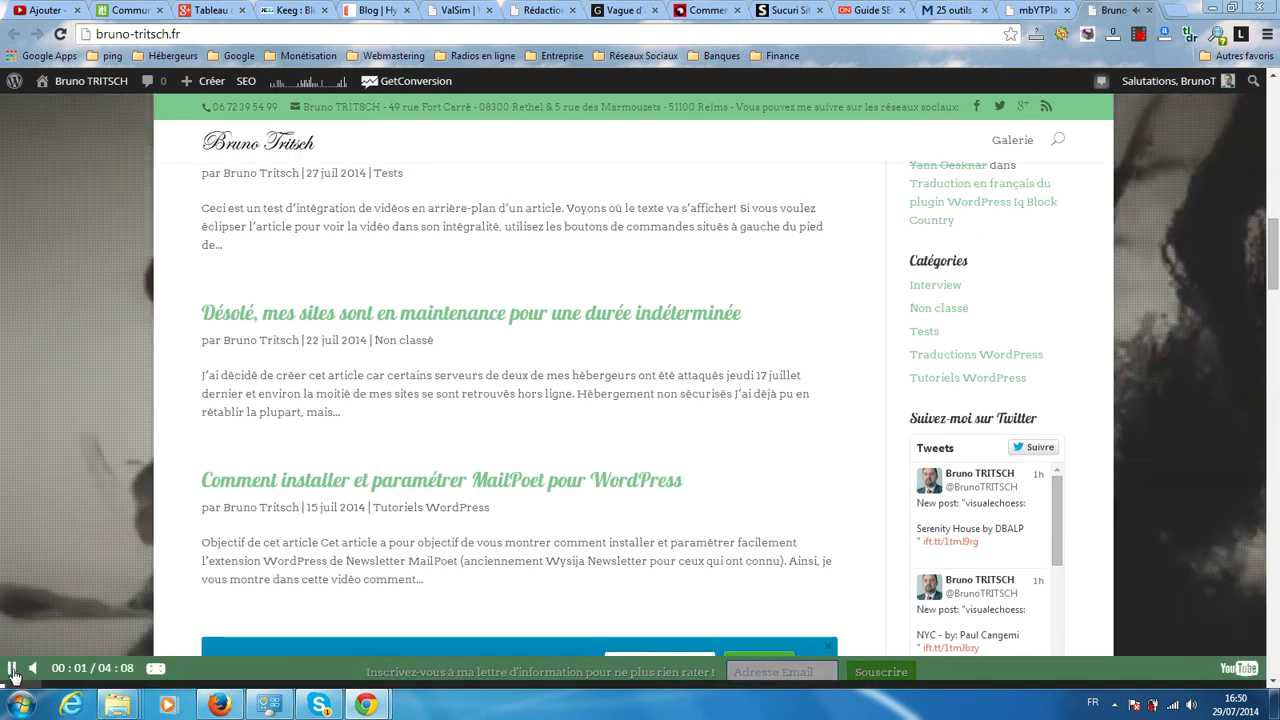
pyautogui.click(12, 670)
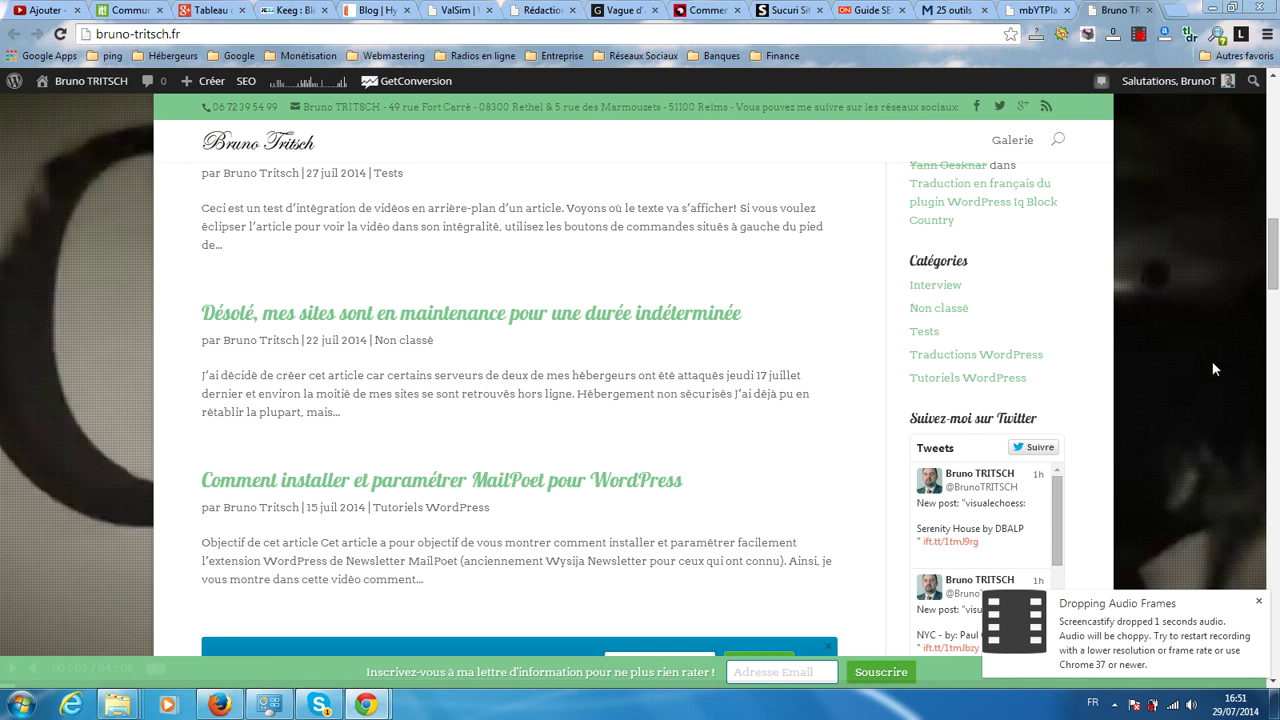
# - Compare the home page's player bar with the show controls options in the plugin settings
pyautogui.scroll(-15, 1278, 535)
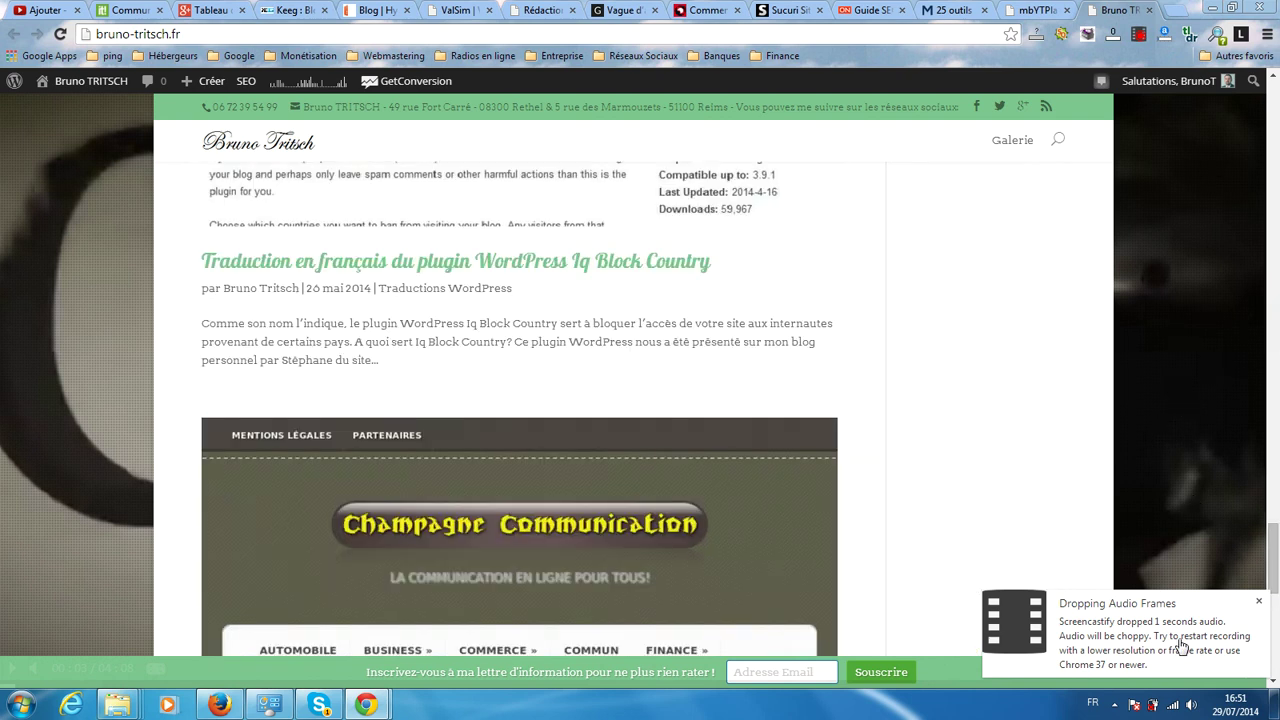
pyautogui.click(1048, 9)
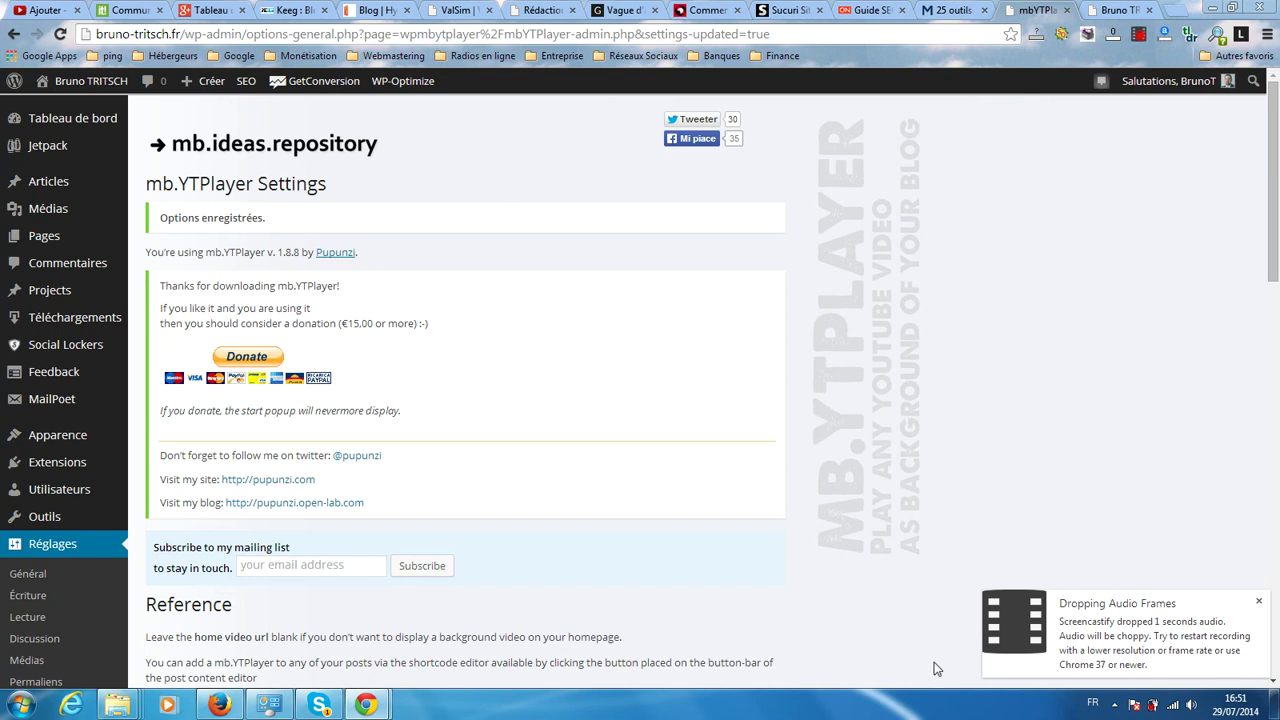
pyautogui.click(1128, 9)
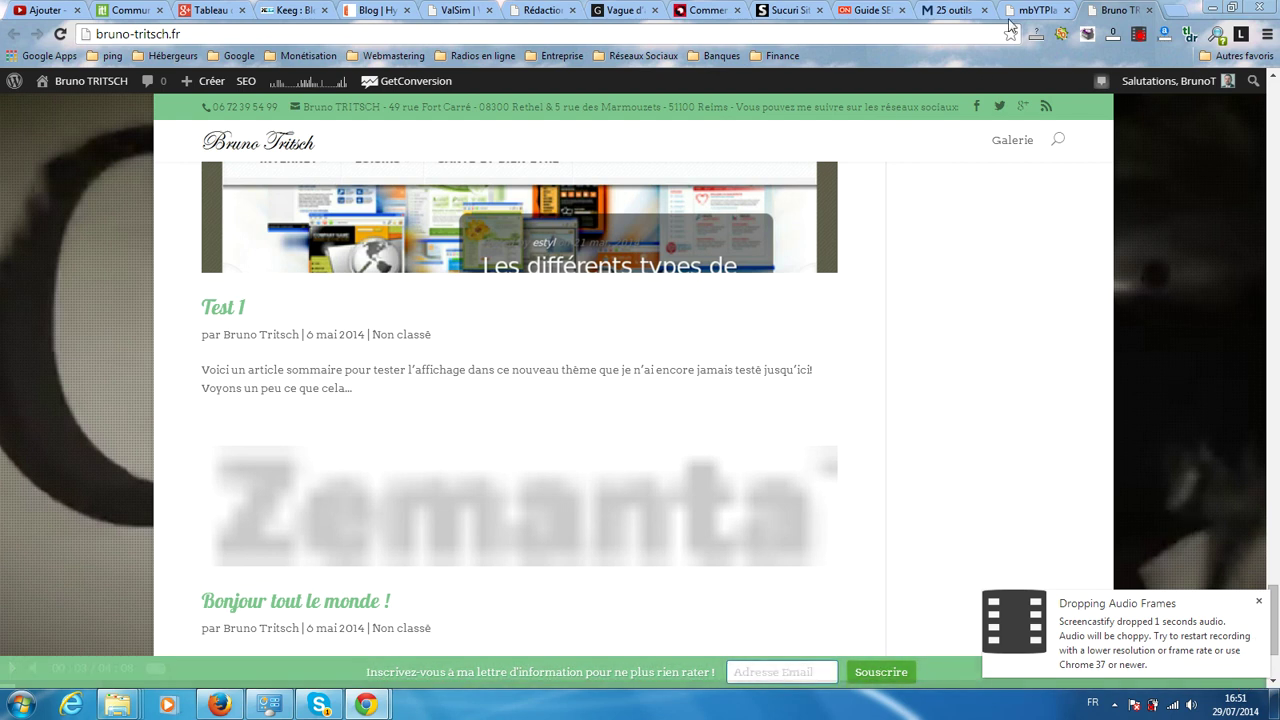
pyautogui.click(1038, 9)
pyautogui.scroll(-3, 538, 345)
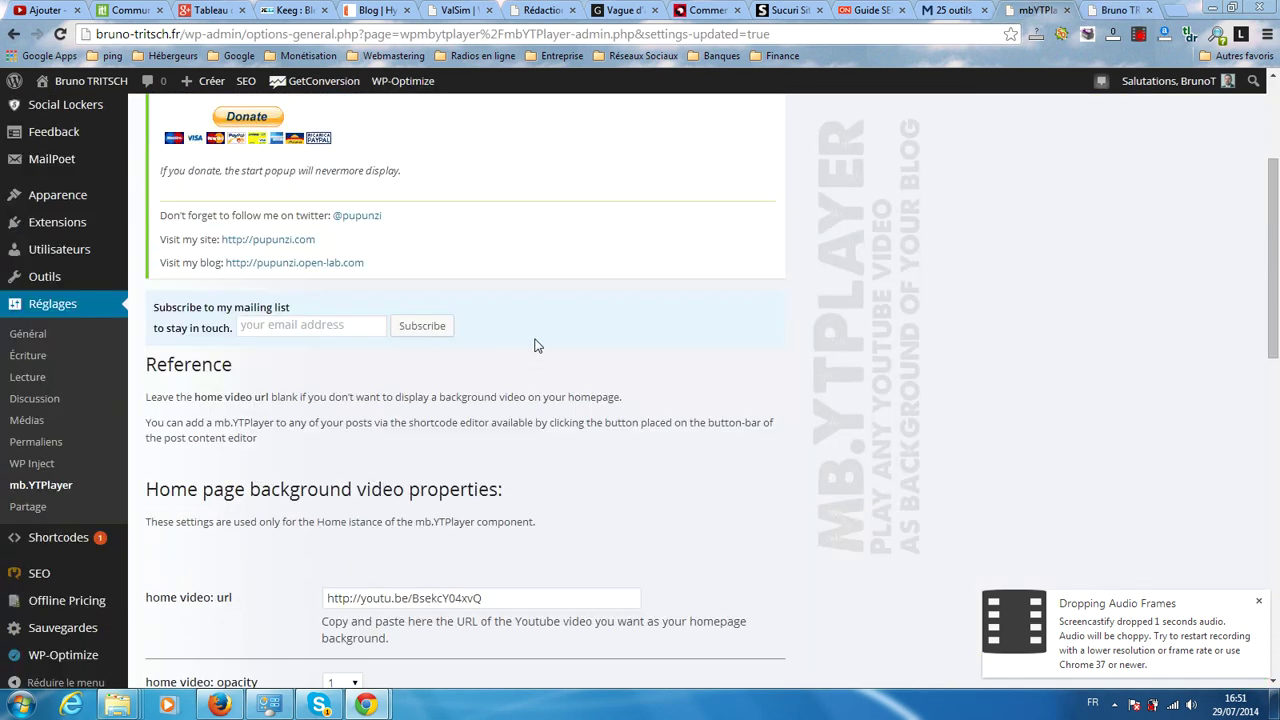
pyautogui.scroll(-4, 535, 343)
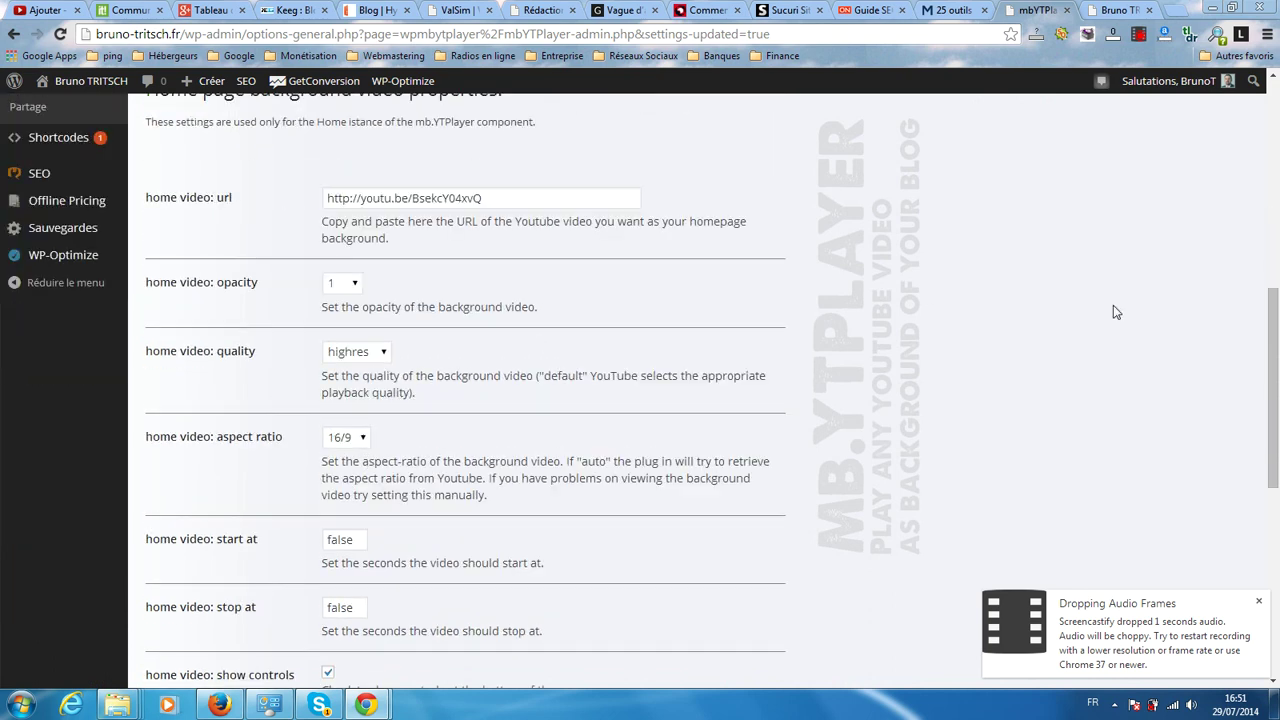
pyautogui.moveTo(1267, 372); pyautogui.dragTo(1277, 517)
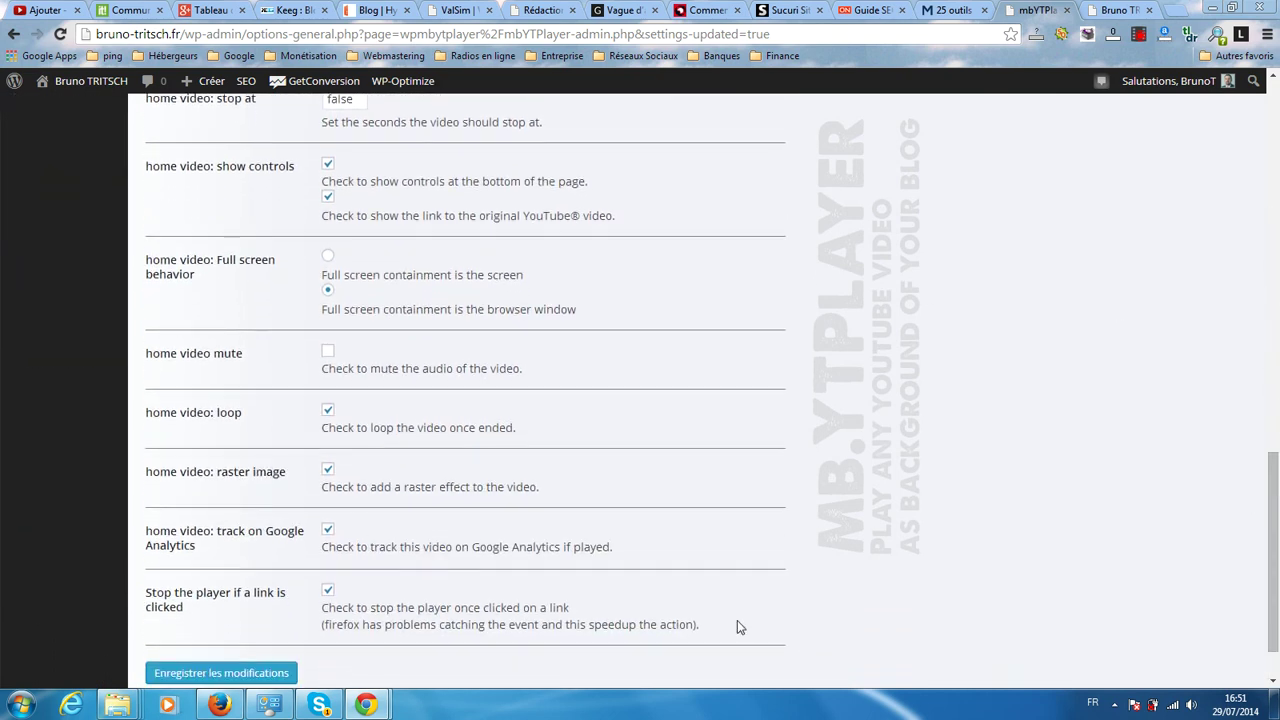
pyautogui.click(1125, 10)
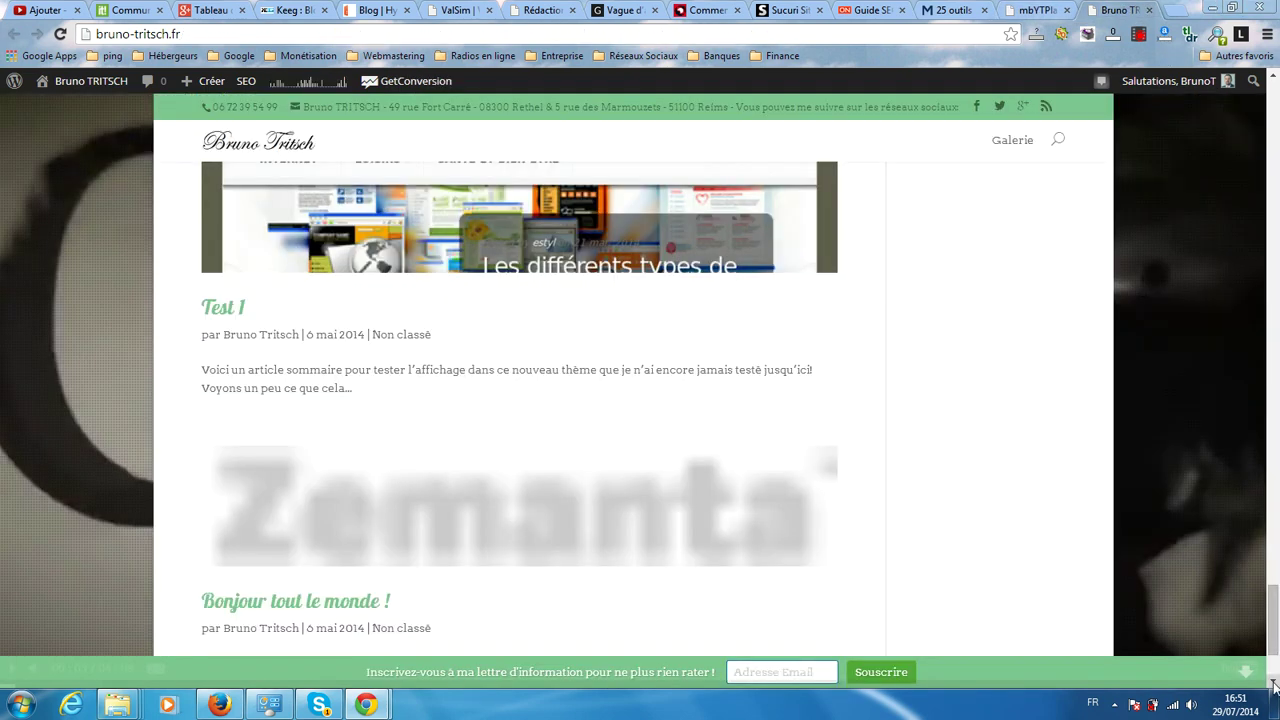
# - Open the original YouTube video from the player bar, skip its ad, pause it and close the page
pyautogui.click(1232, 674)
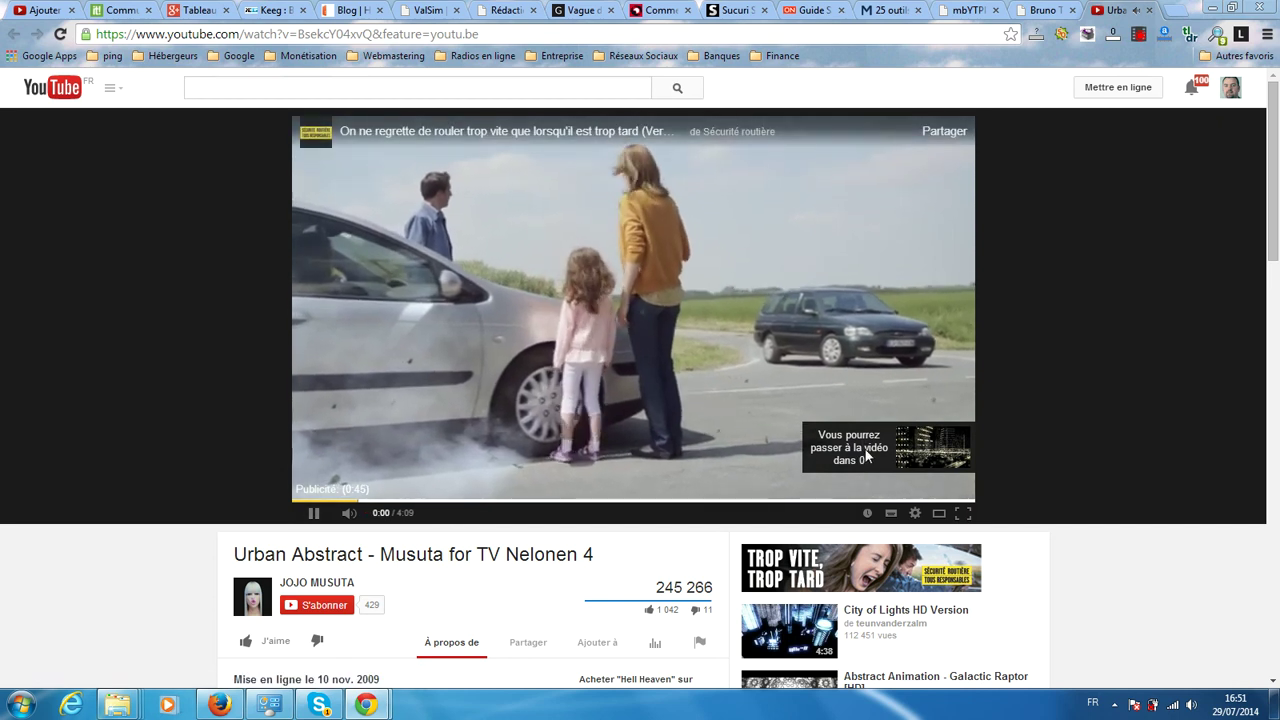
pyautogui.click(852, 448)
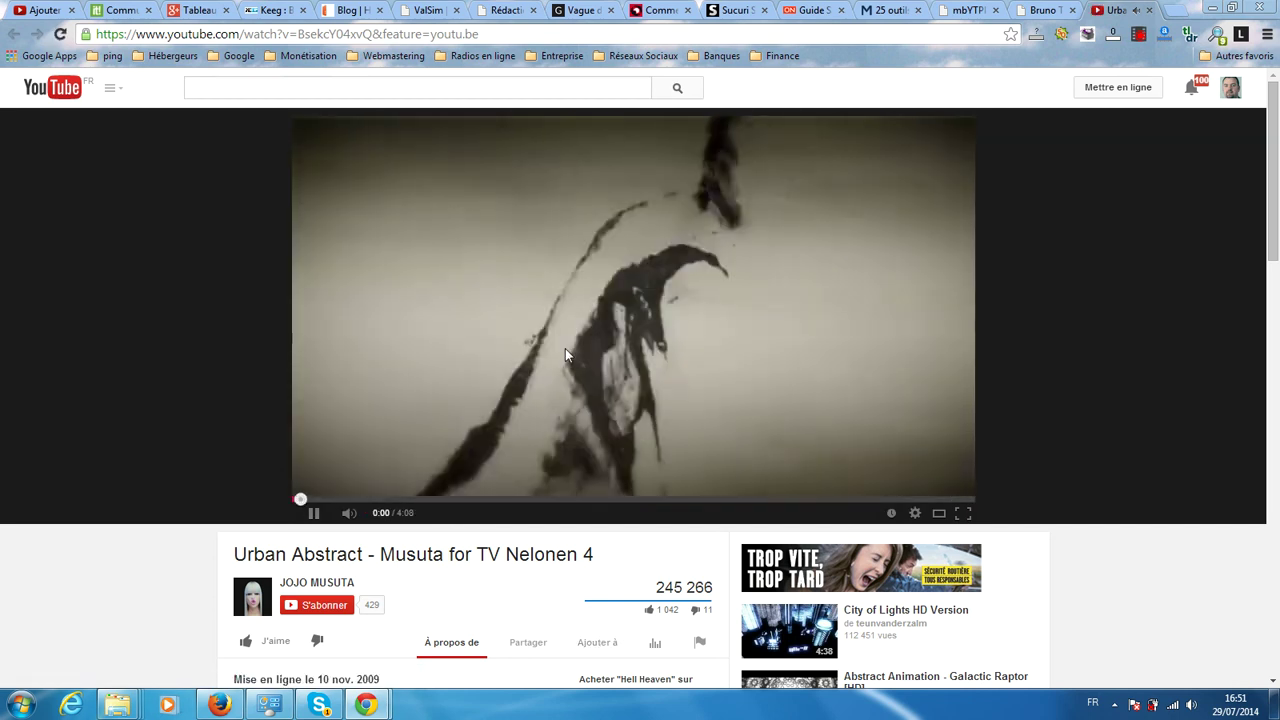
pyautogui.click(313, 517)
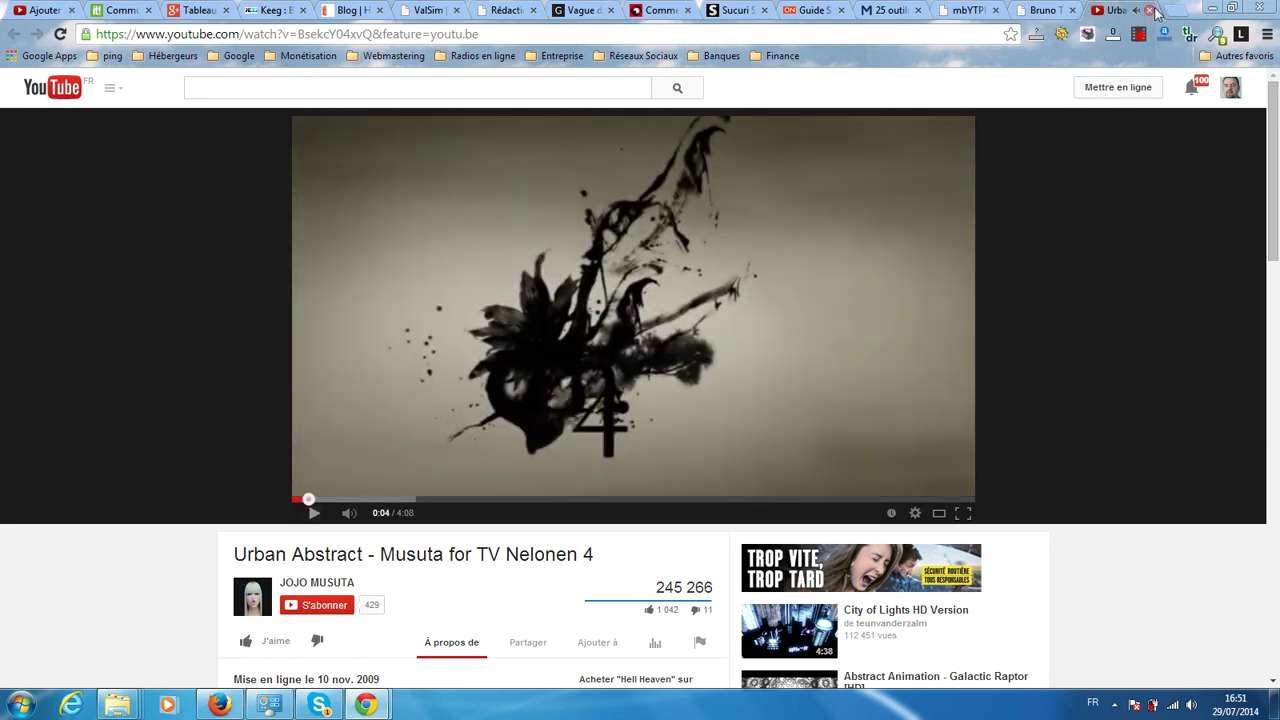
pyautogui.click(1149, 10)
# - Review the full screen behavior setting and try the player's full screen control on the home page
pyautogui.click(1039, 10)
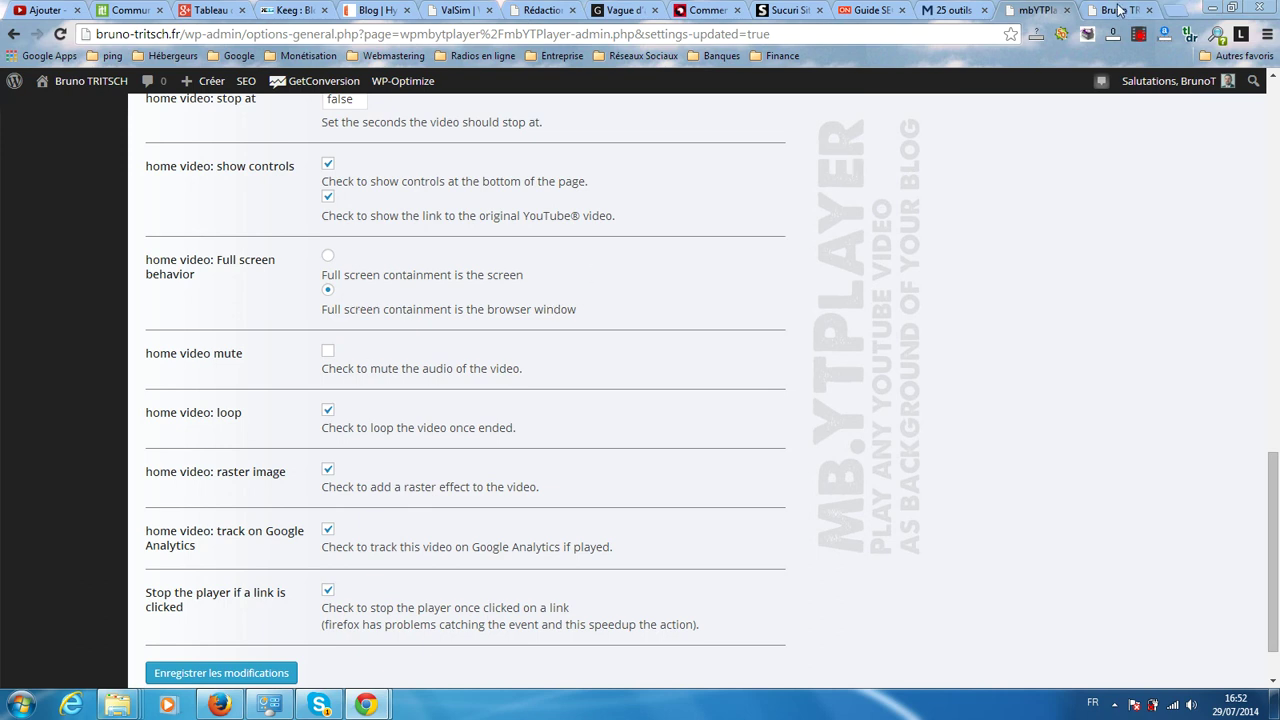
pyautogui.hotkey('ctrl', 'Tab')
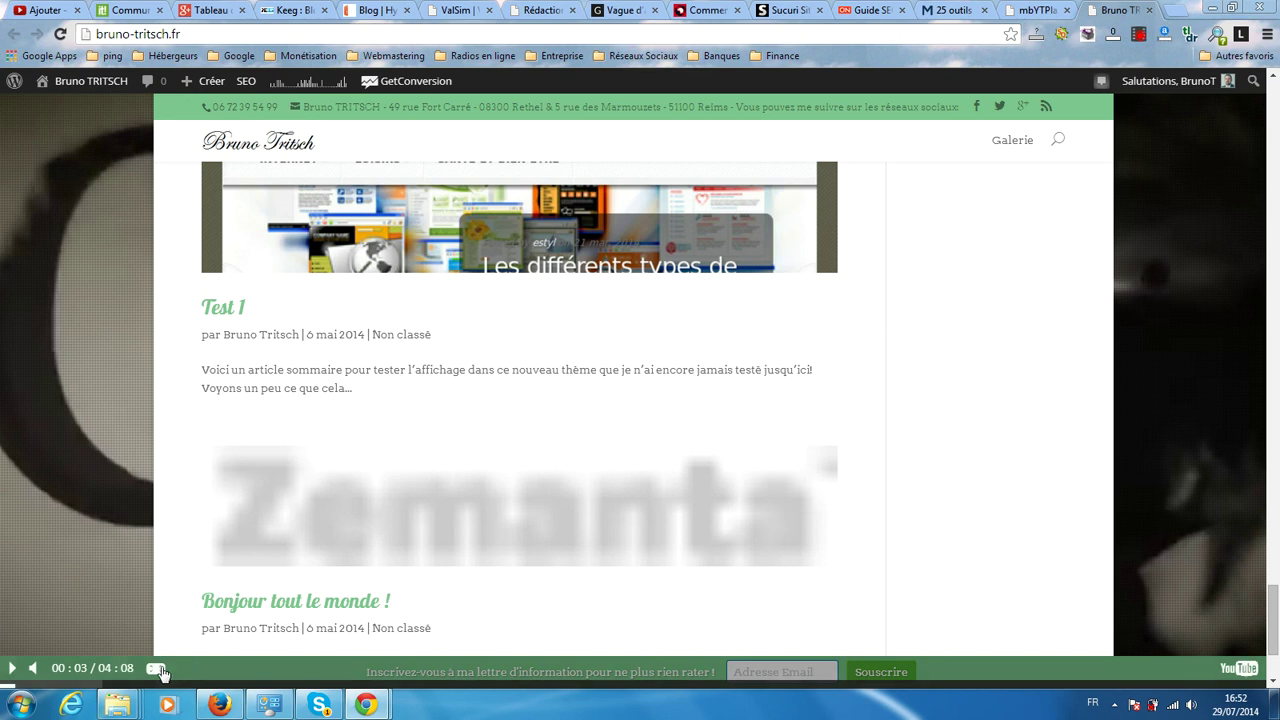
pyautogui.click(156, 668)
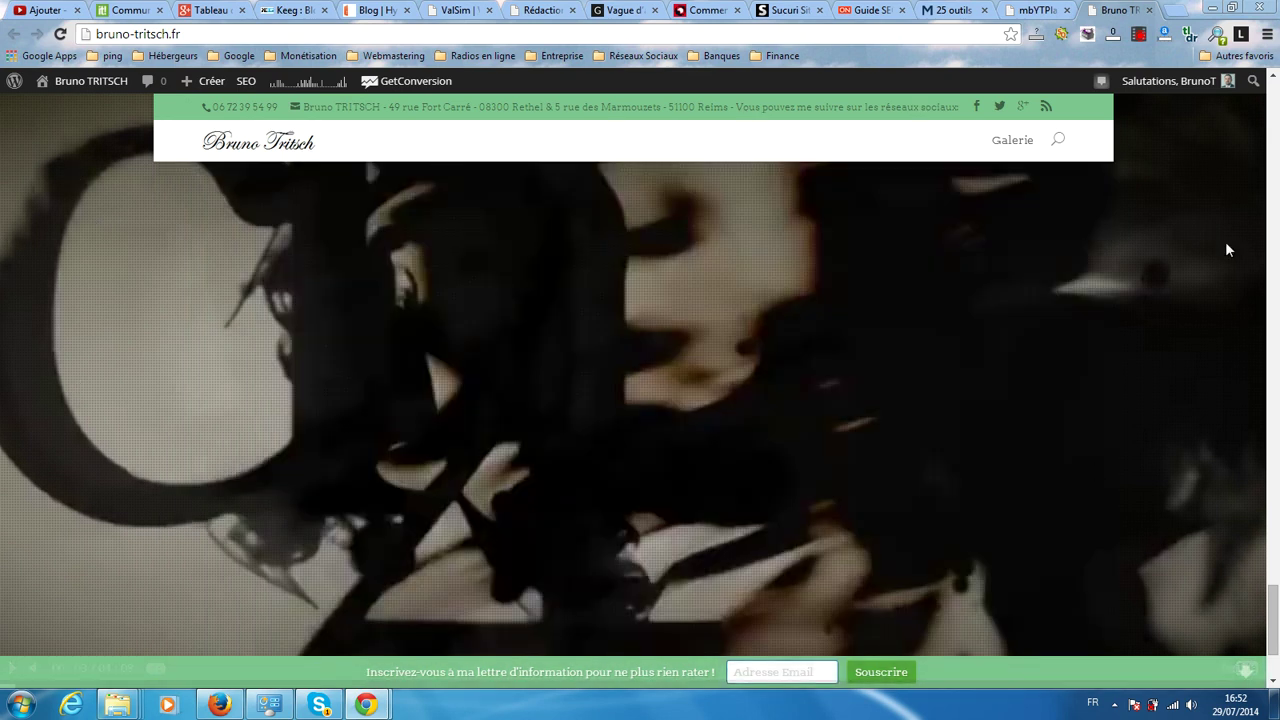
# - Set the home video's full screen containment to the screen and save the changes
pyautogui.click(1036, 10)
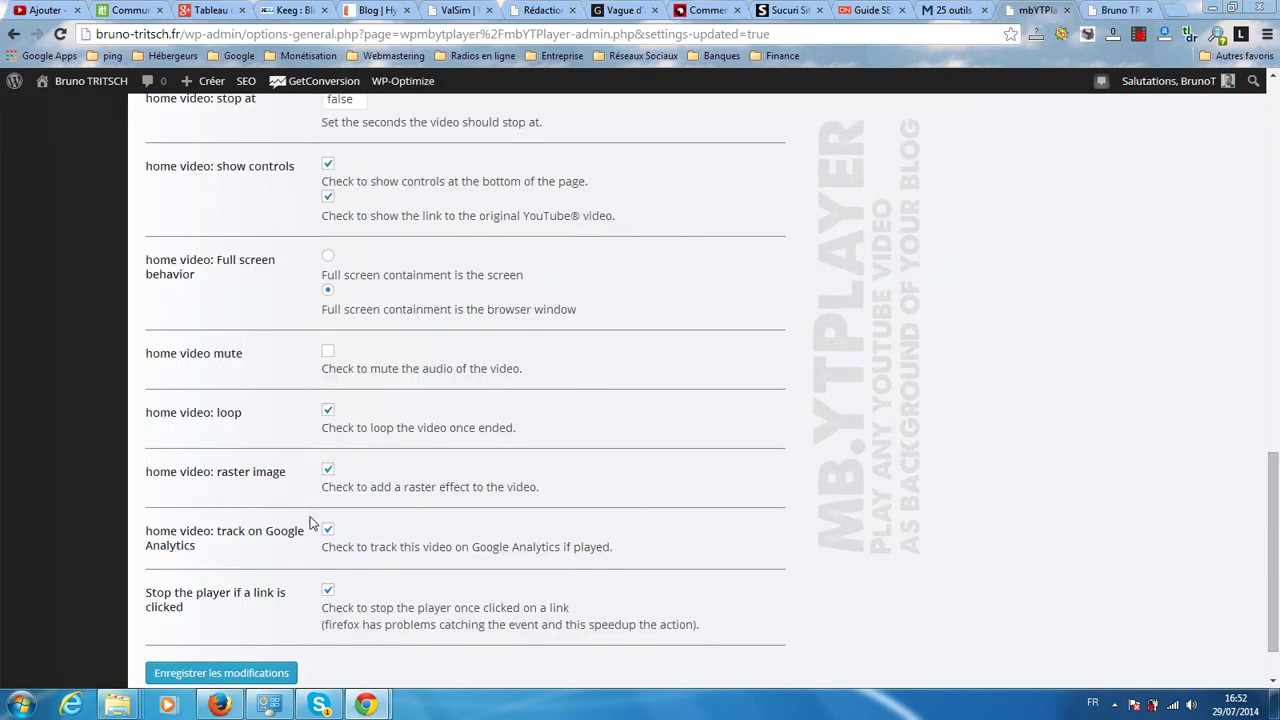
pyautogui.click(327, 257)
pyautogui.scroll(-1, 45, 646)
pyautogui.click(180, 606)
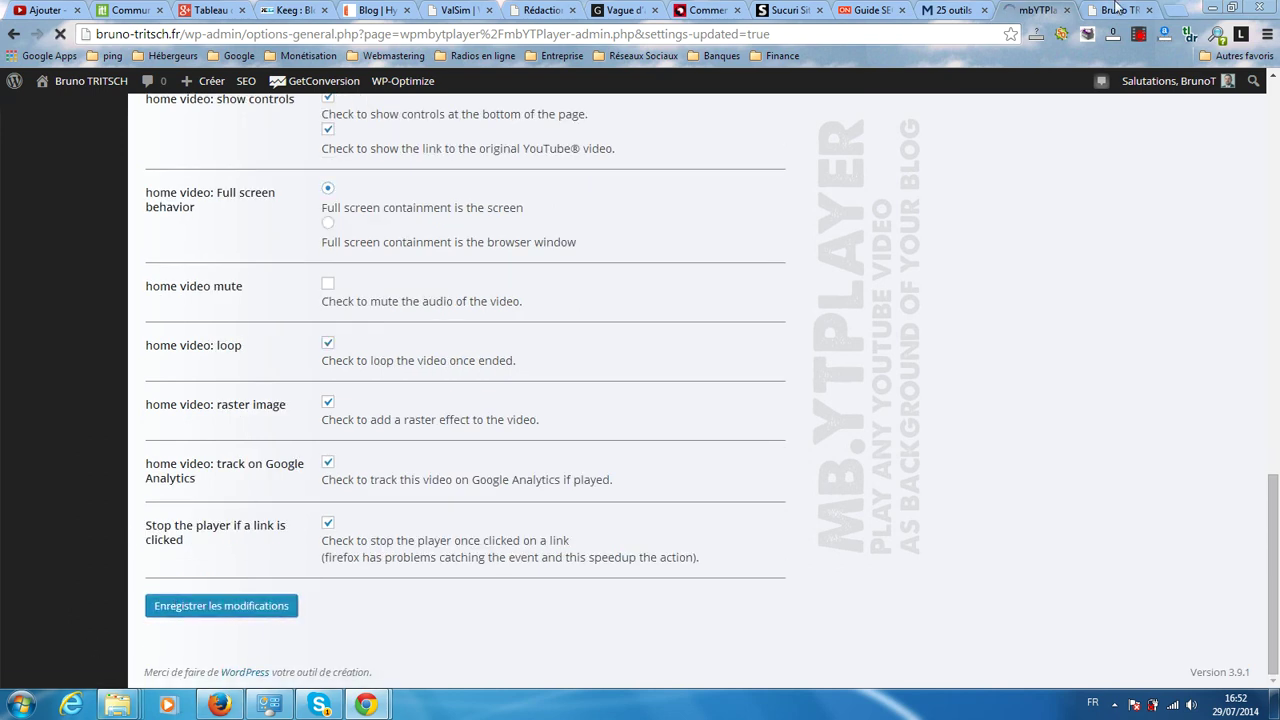
# - Reload the home page and inspect how the background video displays down to the footer
pyautogui.click(1115, 12)
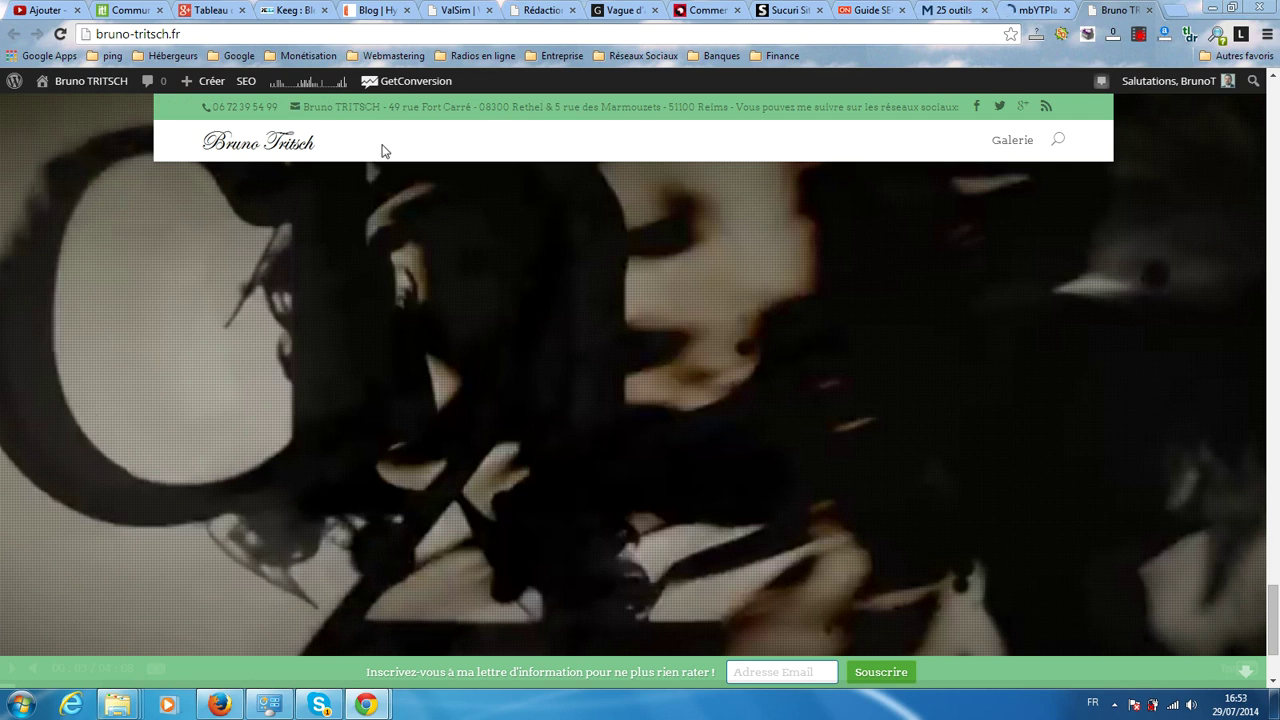
pyautogui.click(1028, 9)
pyautogui.click(1115, 10)
pyautogui.click(66, 36)
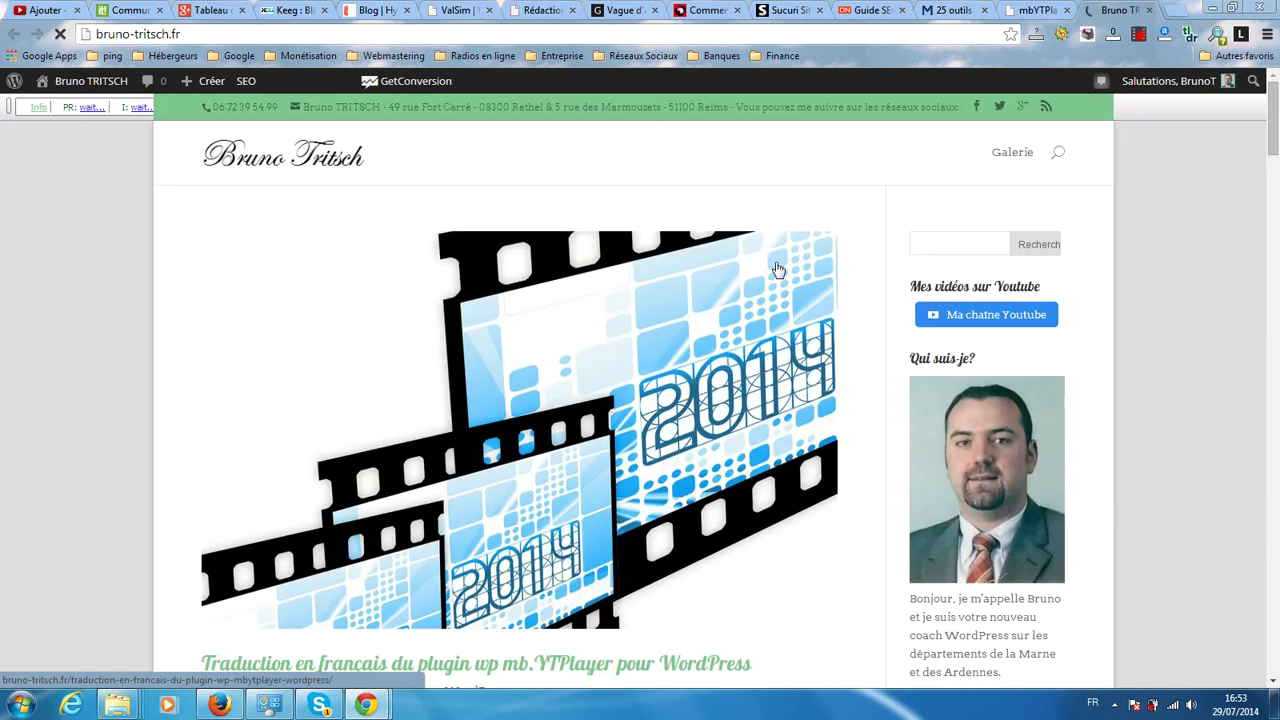
pyautogui.scroll(-10, 765, 250)
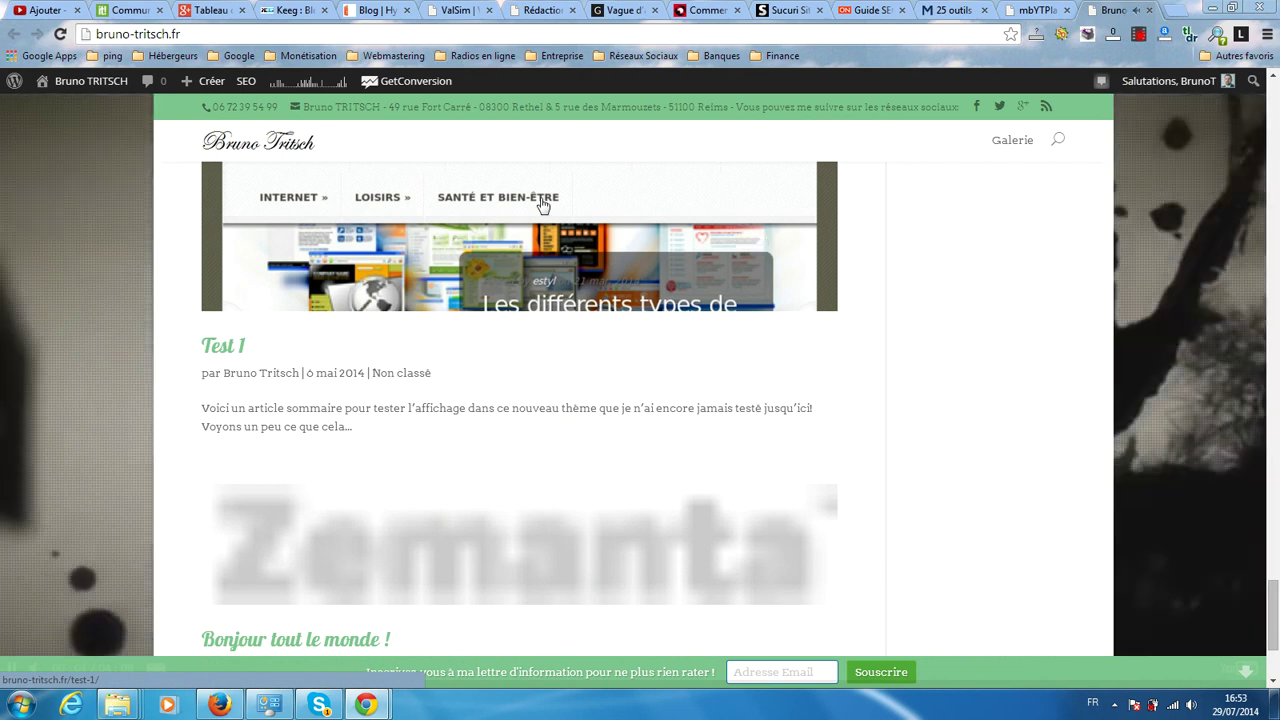
pyautogui.scroll(-3, 107, 281)
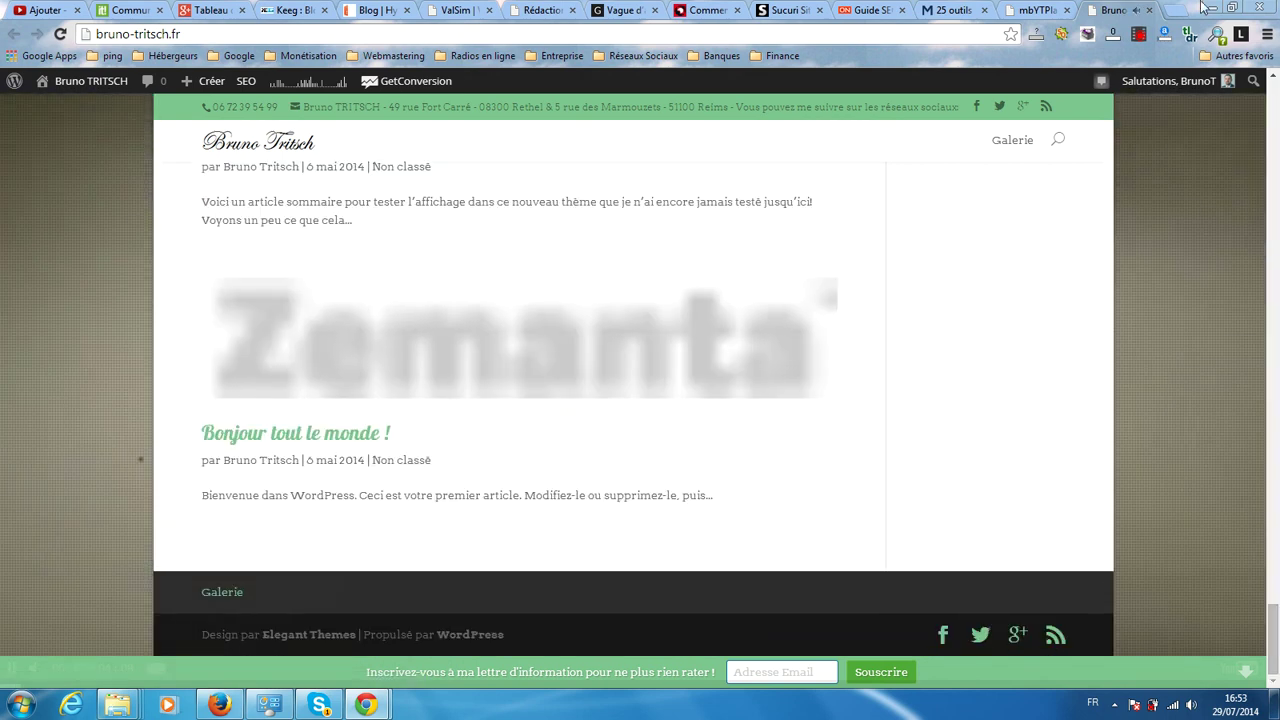
pyautogui.click(60, 34)
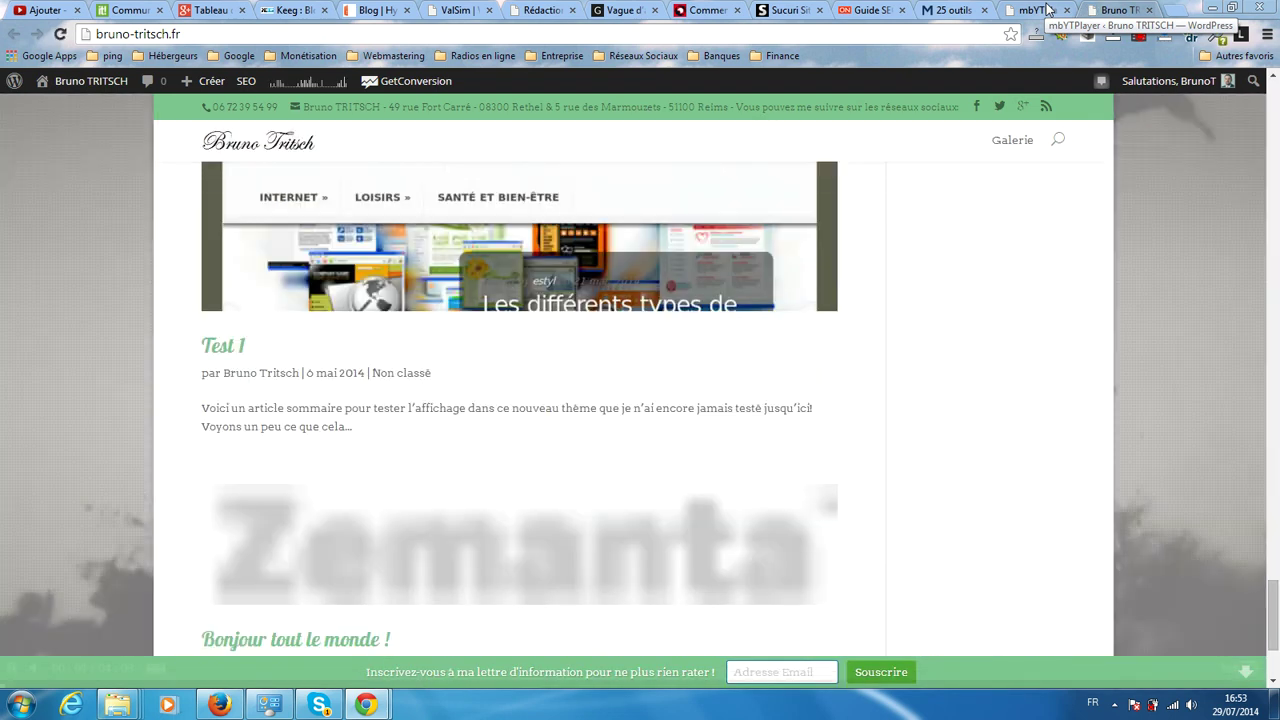
# - Go back to the plugin settings and review the mute, loop and raster image options
pyautogui.click(1047, 9)
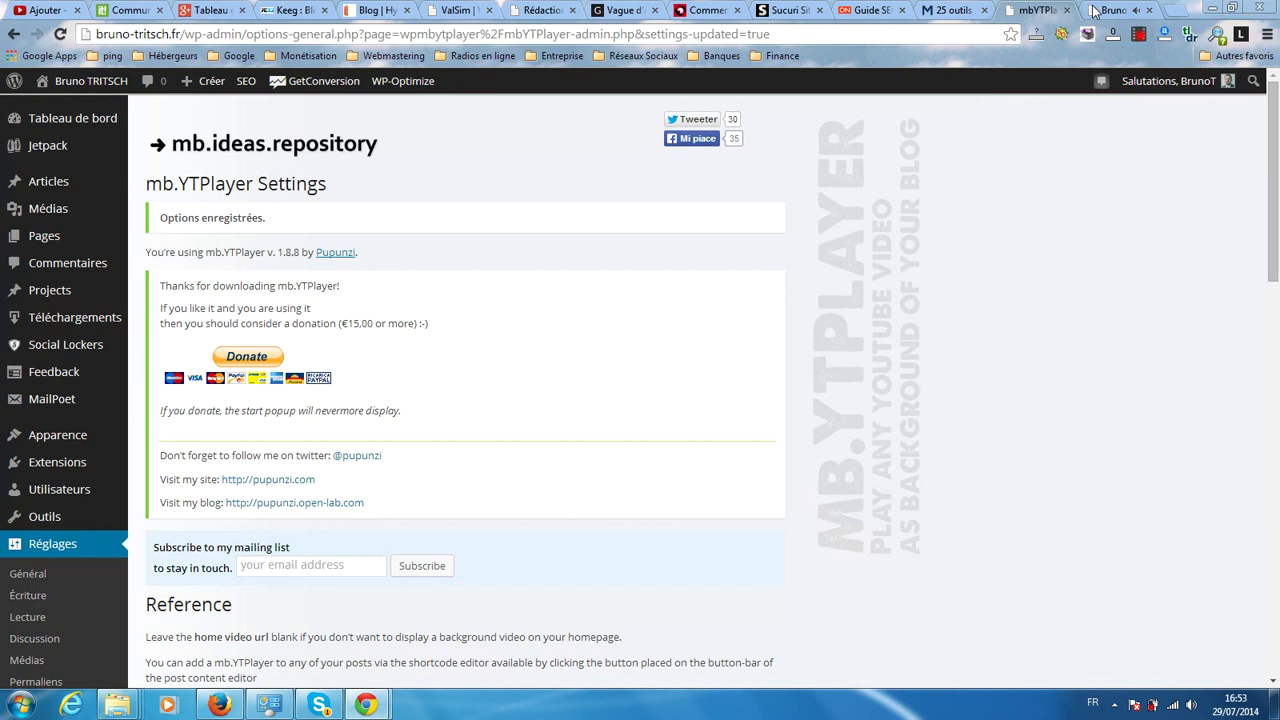
pyautogui.click(1105, 10)
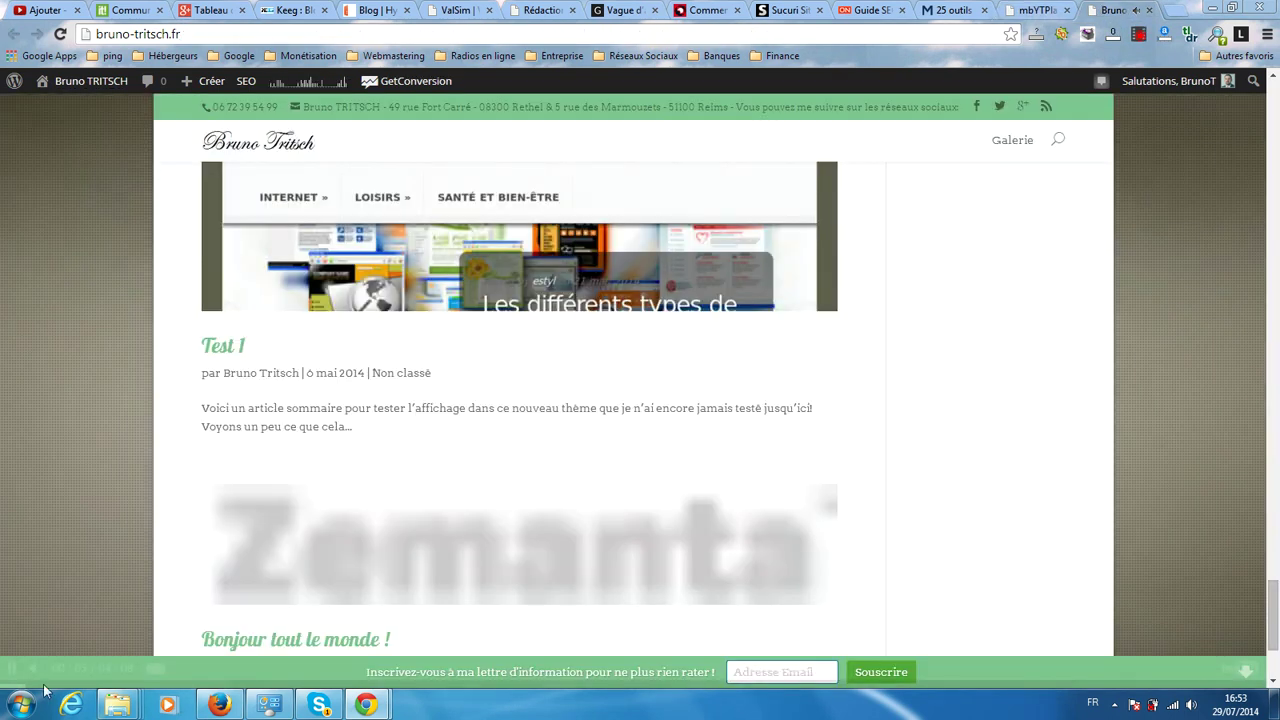
pyautogui.hotkey('ctrl', 'shift', 'Tab')
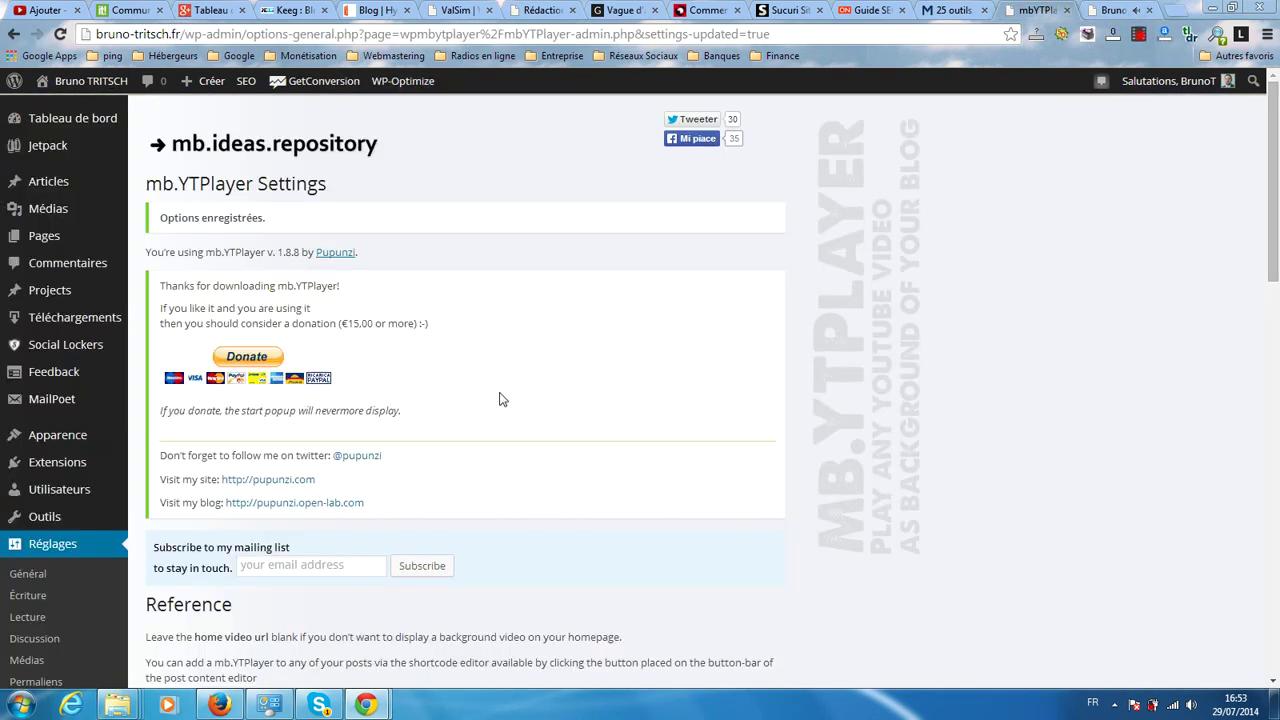
pyautogui.scroll(-15, 433, 489)
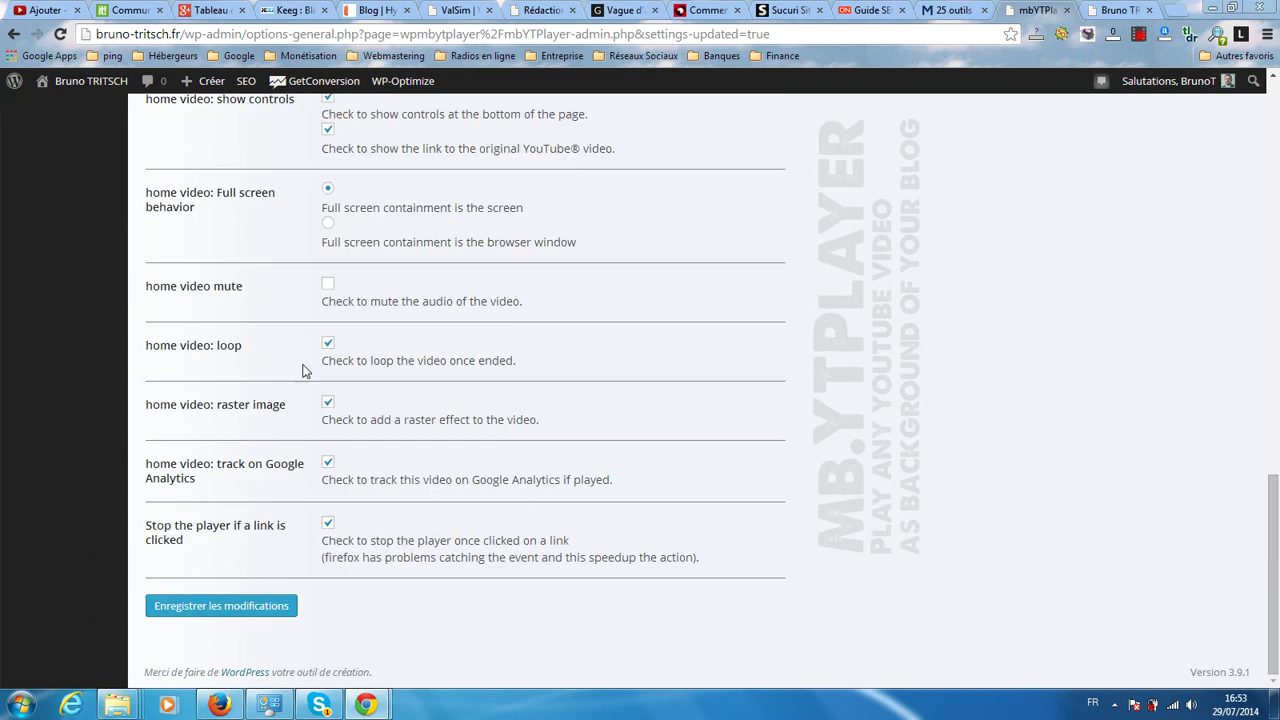
pyautogui.scroll(1, 305, 371)
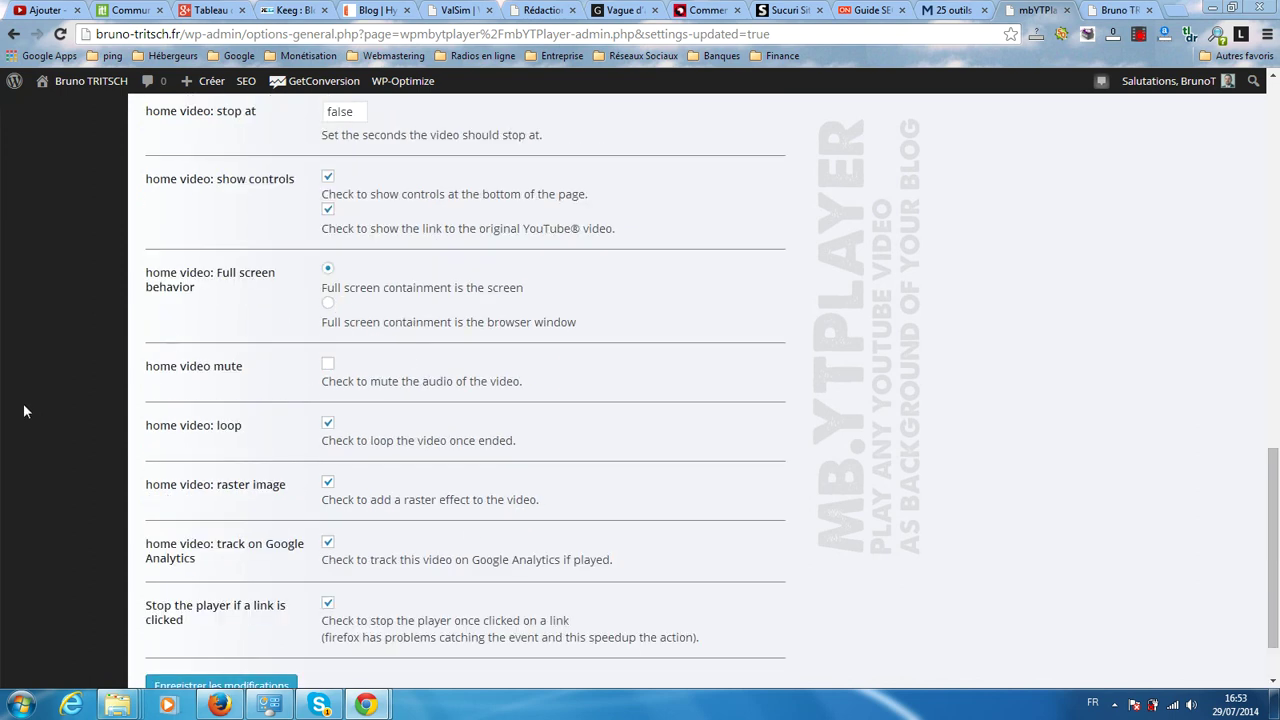
# - Set the home video's full screen containment to the browser window and check the home page's background against the settings
pyautogui.scroll(-1, 230, 490)
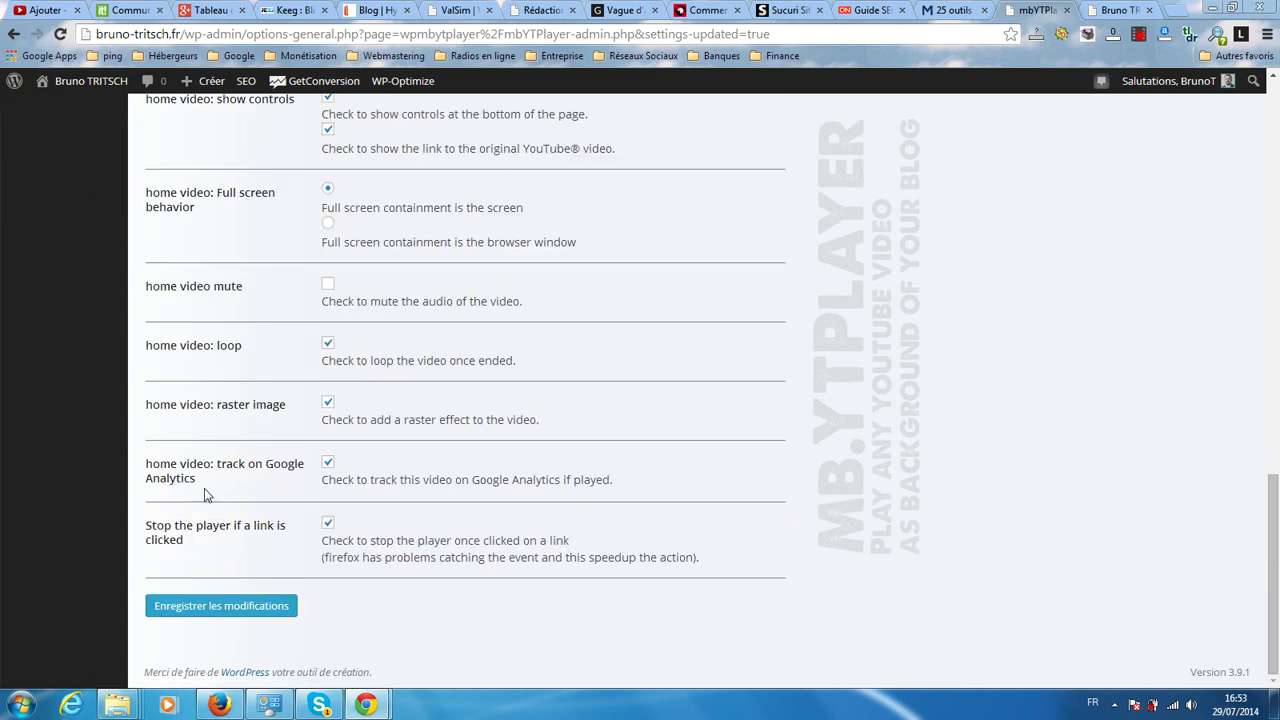
pyautogui.click(326, 225)
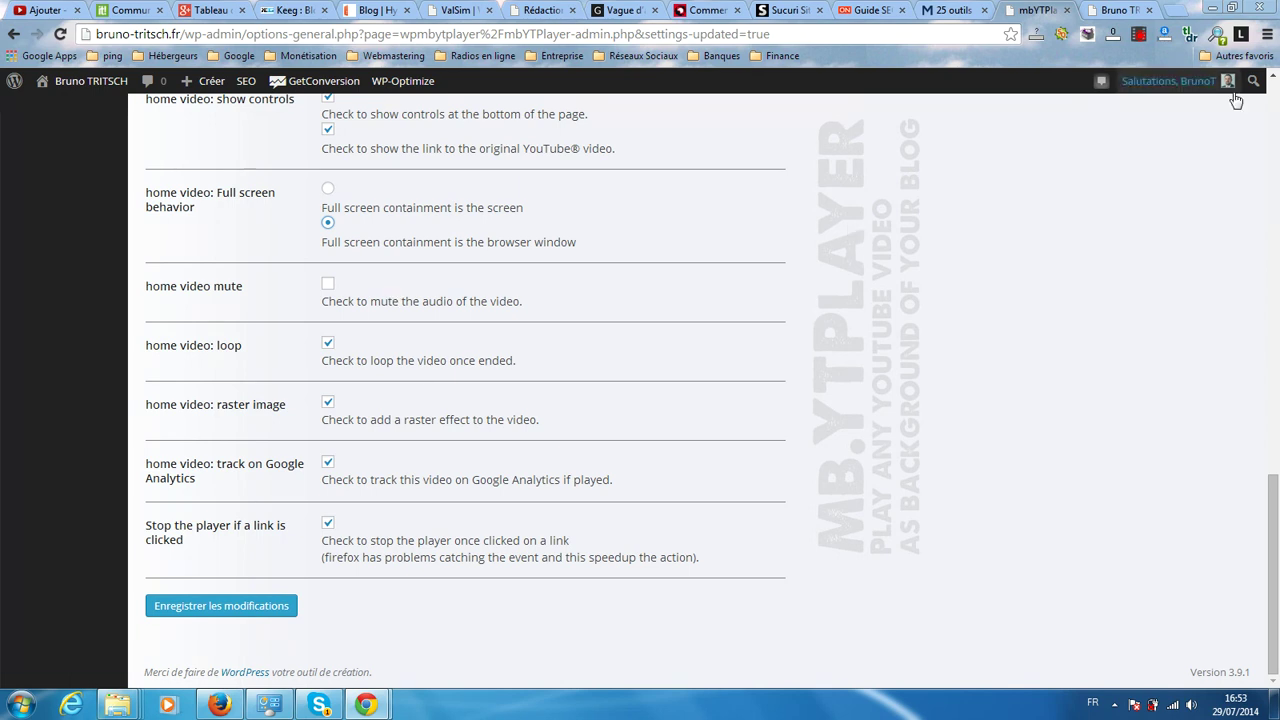
pyautogui.hotkey('ctrl', 'Tab')
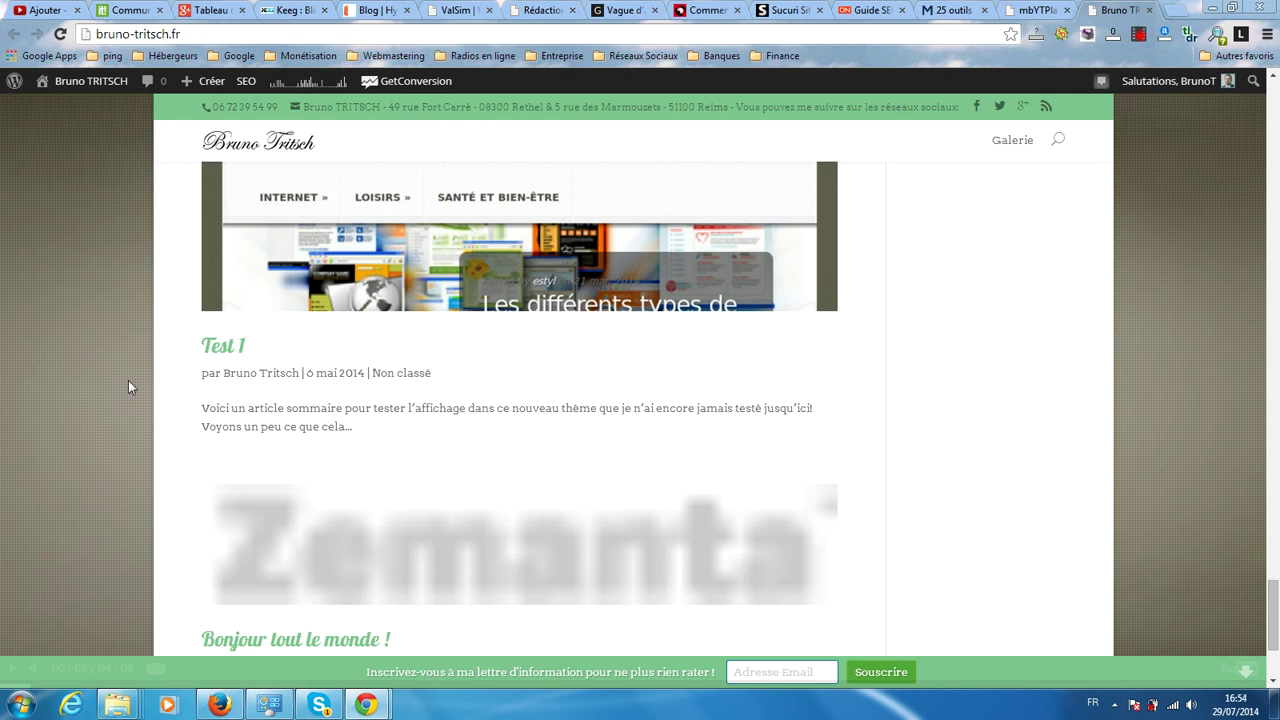
pyautogui.click(1022, 9)
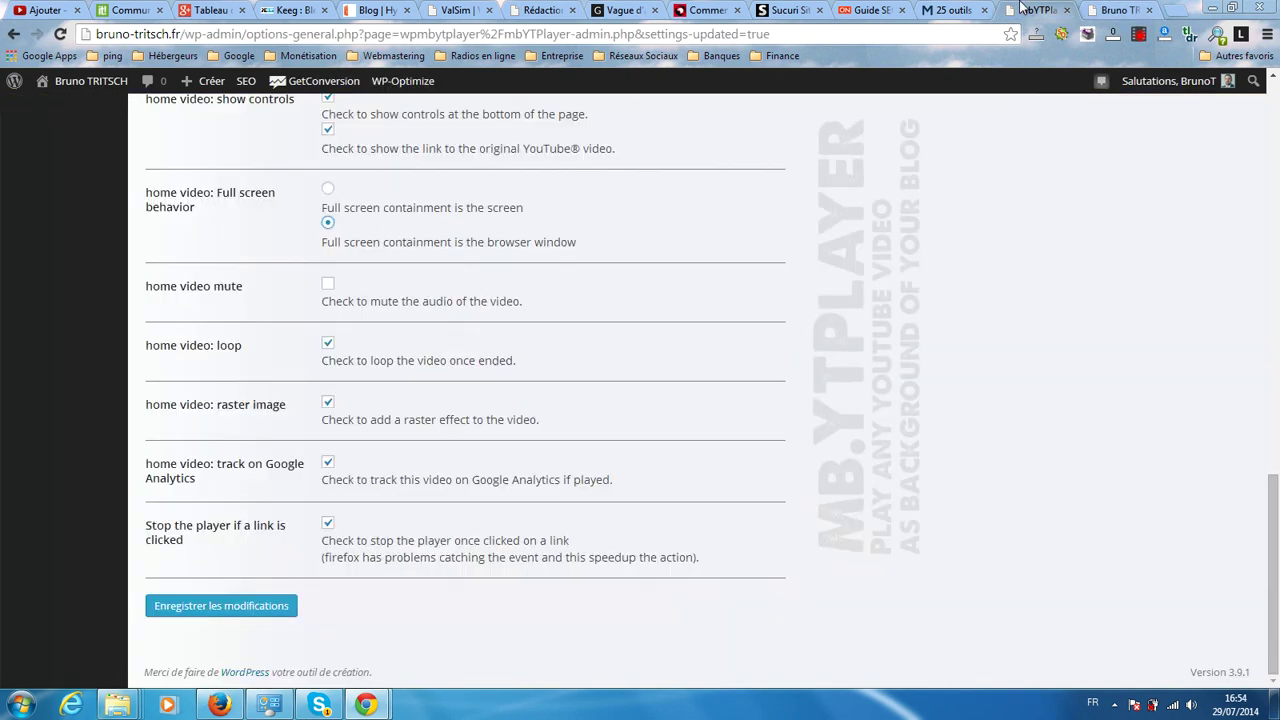
pyautogui.click(1130, 8)
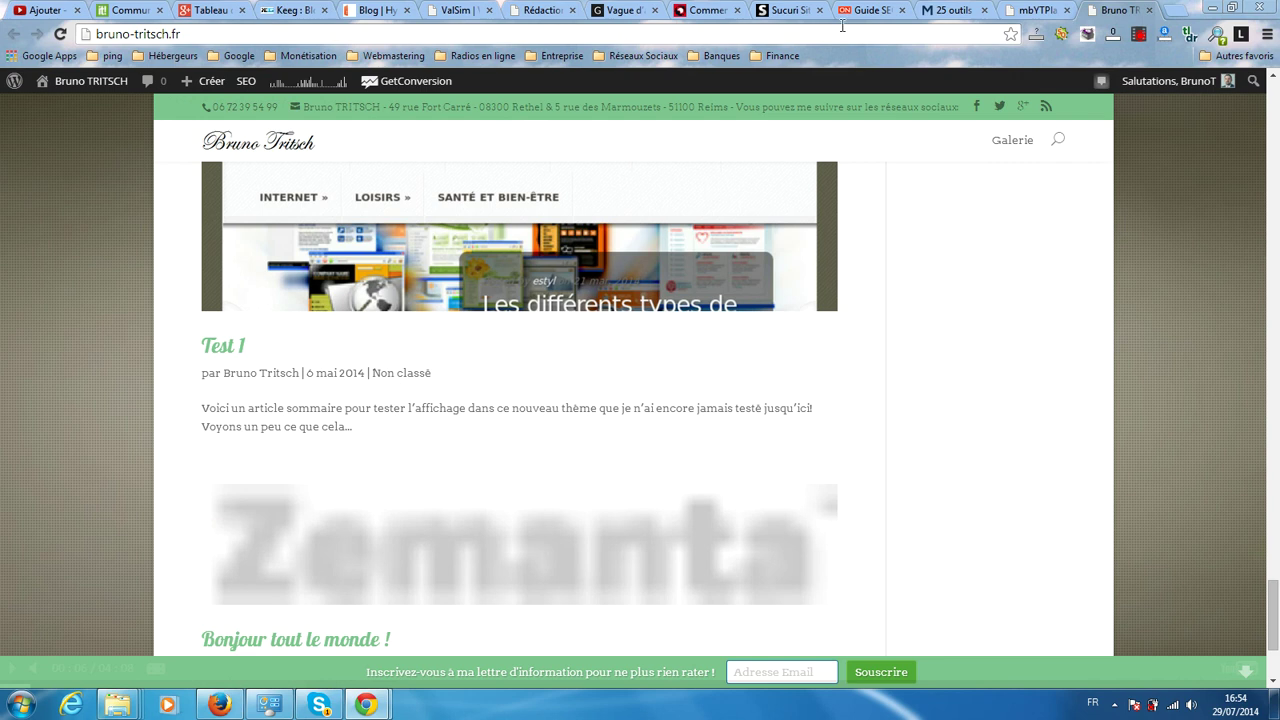
pyautogui.click(1032, 9)
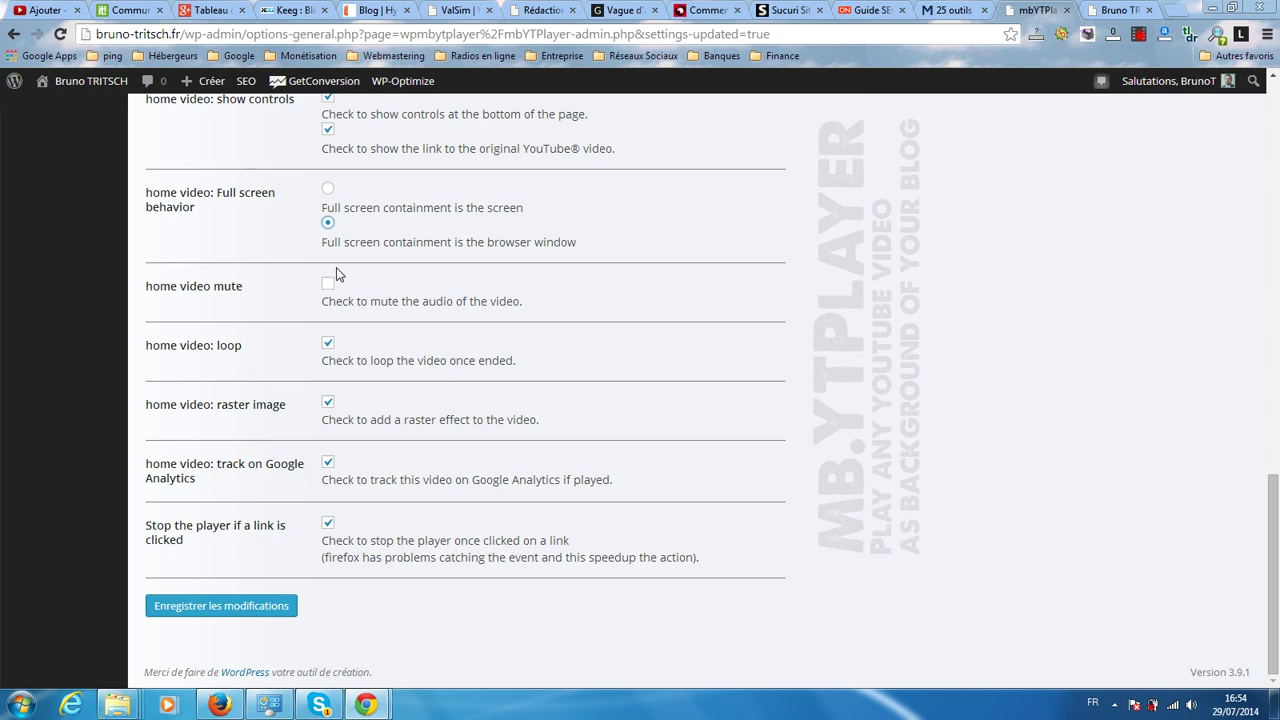
# - Open tracteur-pulling-bouconville.info separately, inspect its background video and player controls while browsing the page, and close the site
pyautogui.click(1176, 10)
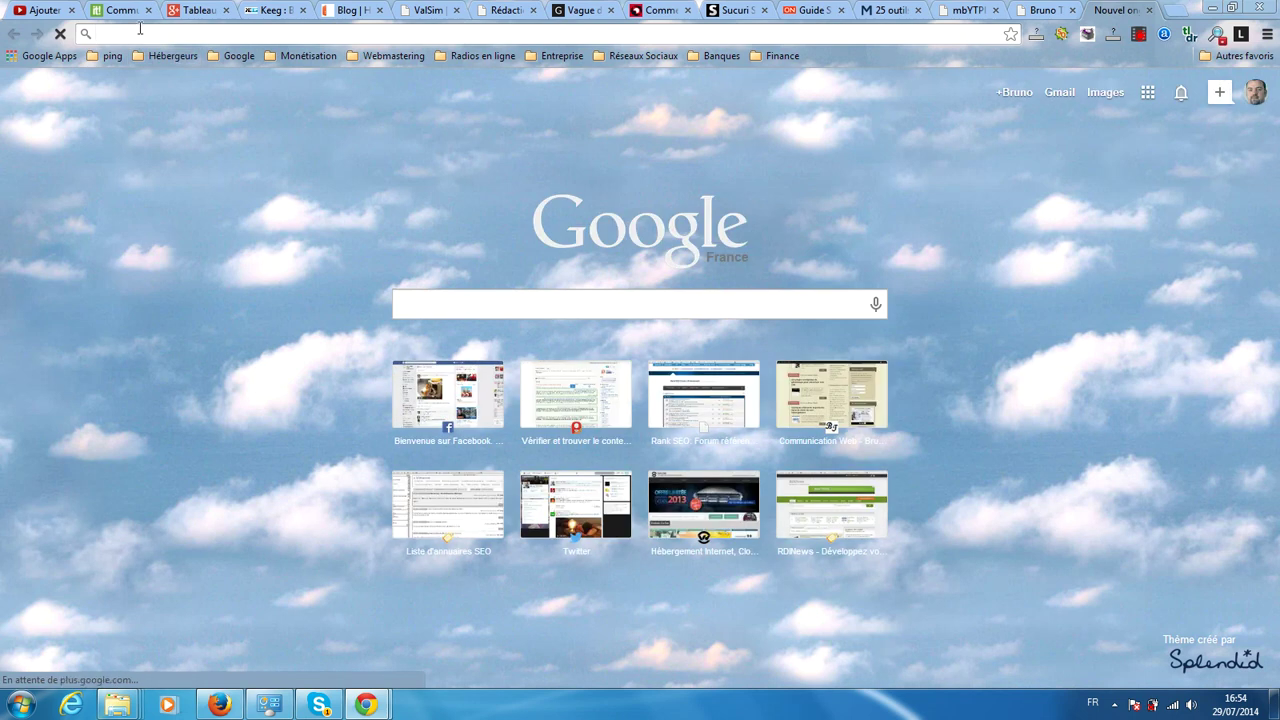
pyautogui.write('tracteur-pulling-bouconville.info')
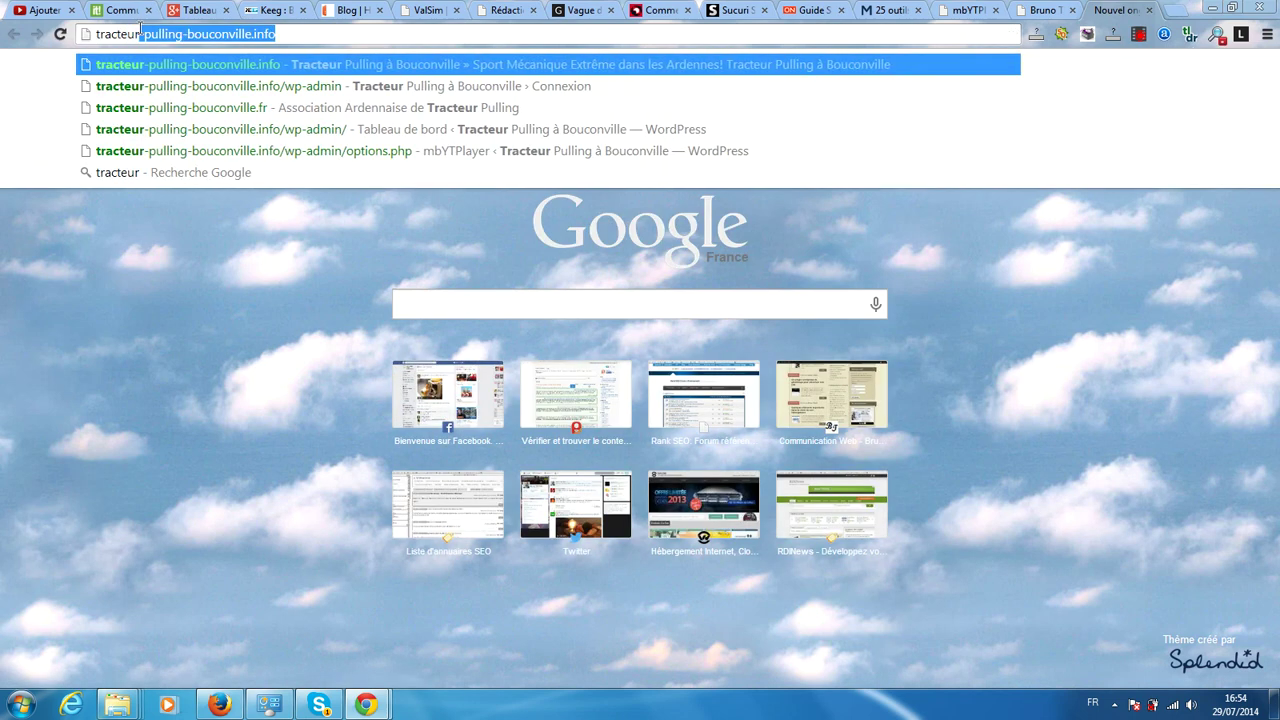
pyautogui.press('Return')
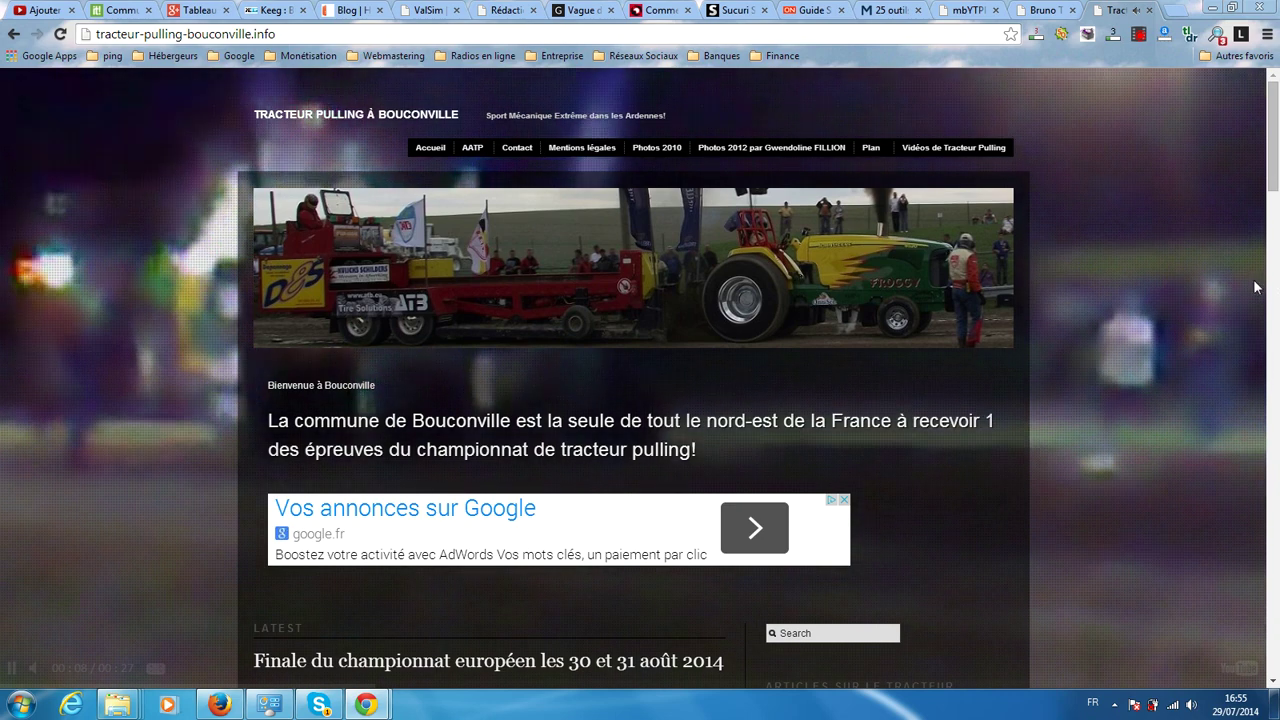
pyautogui.scroll(-4, 1172, 308)
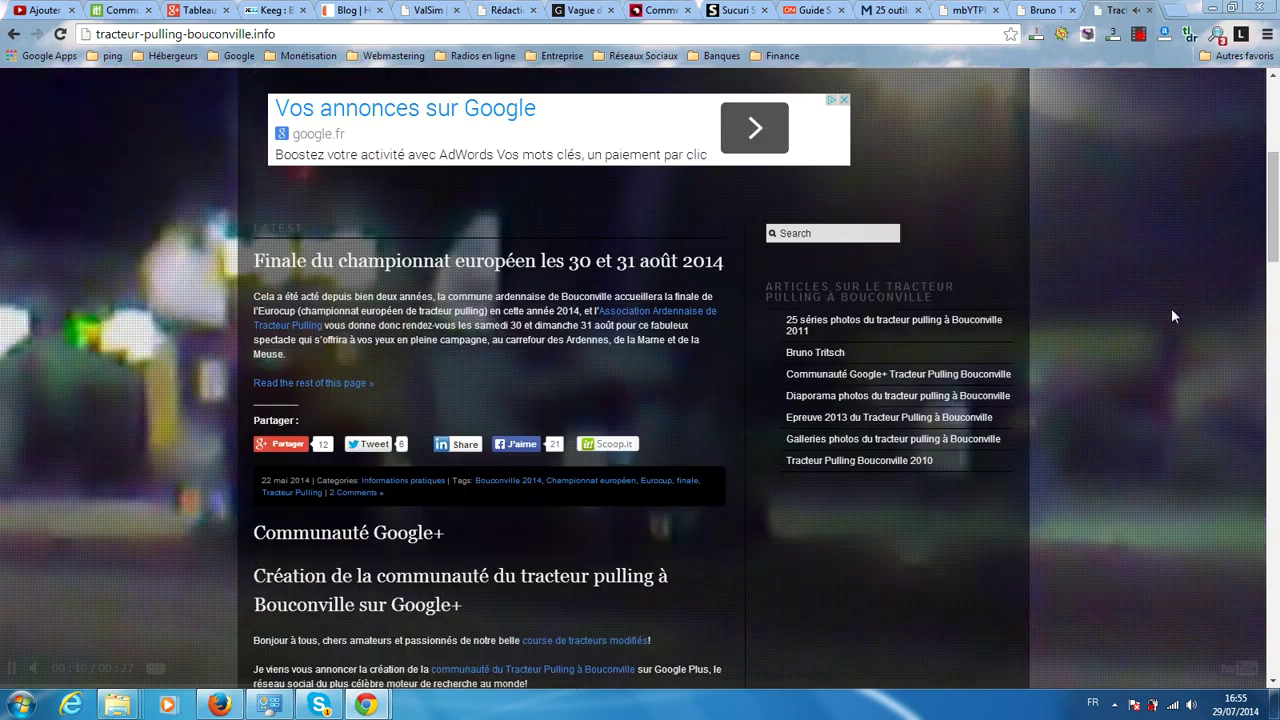
pyautogui.scroll(4, 1171, 310)
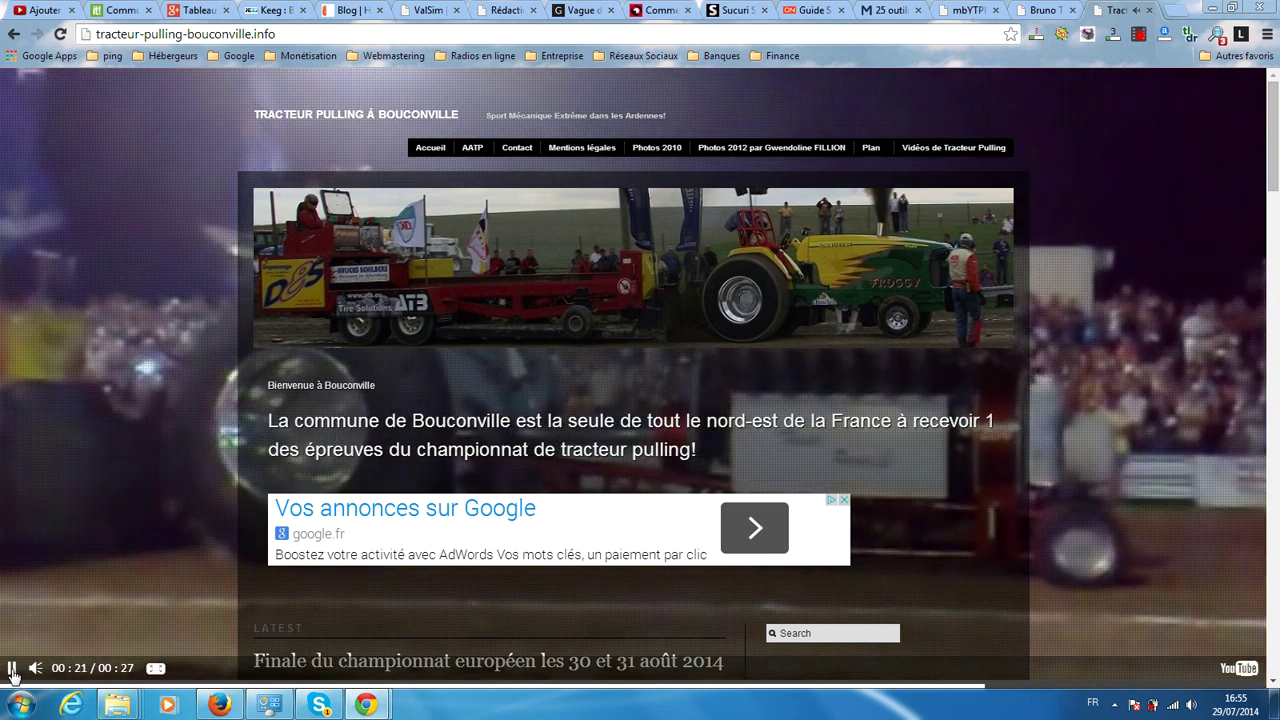
pyautogui.click(1151, 10)
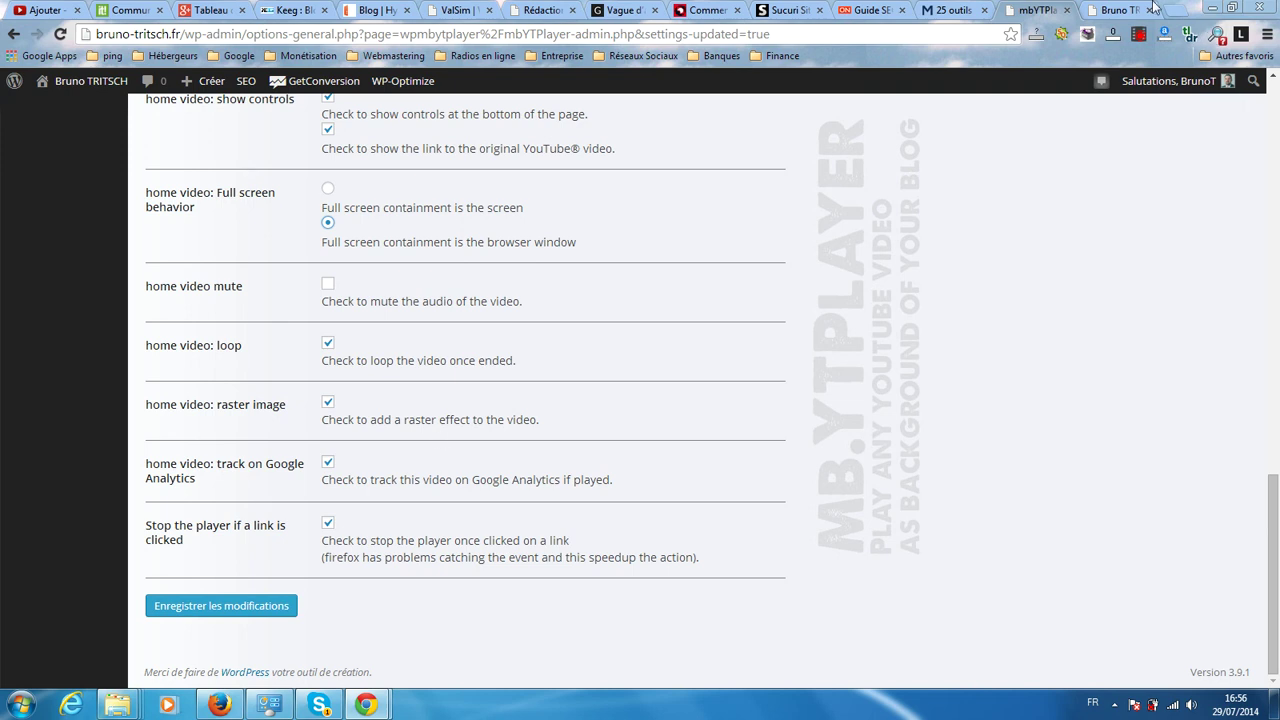
# - Look at the blog's home page again and save the mb.YTPlayer settings
pyautogui.click(1116, 14)
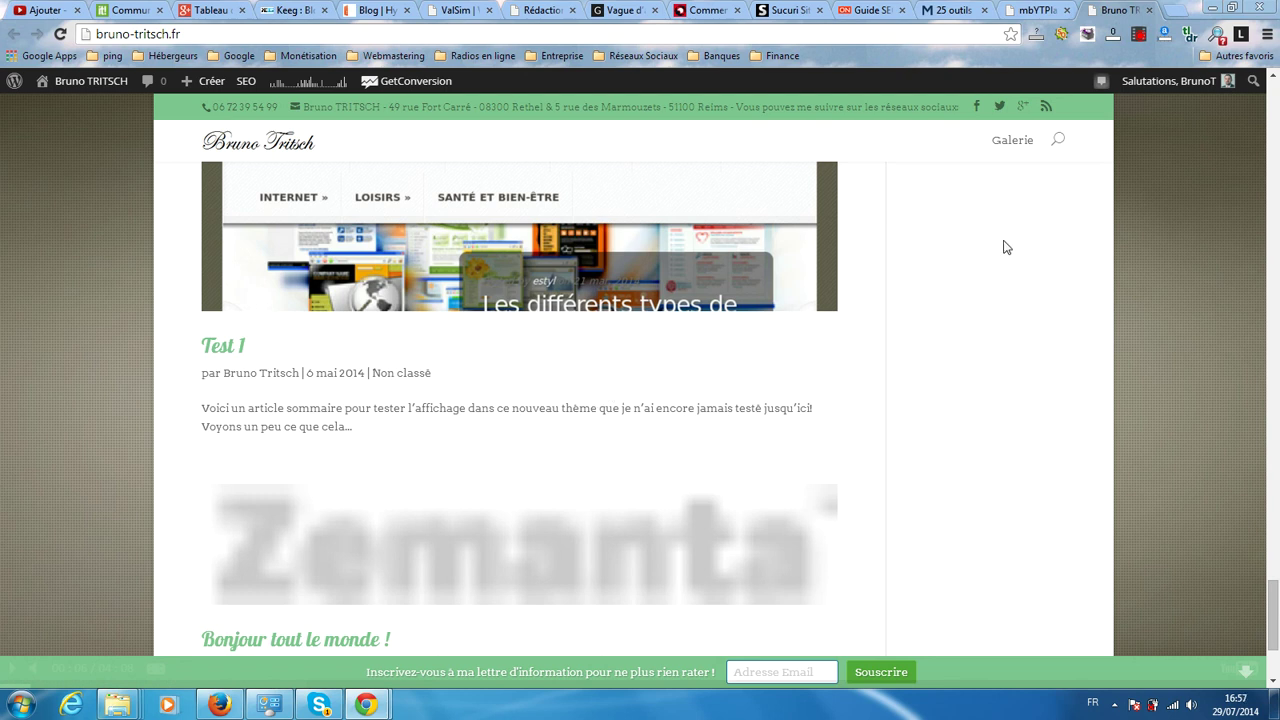
pyautogui.click(1040, 10)
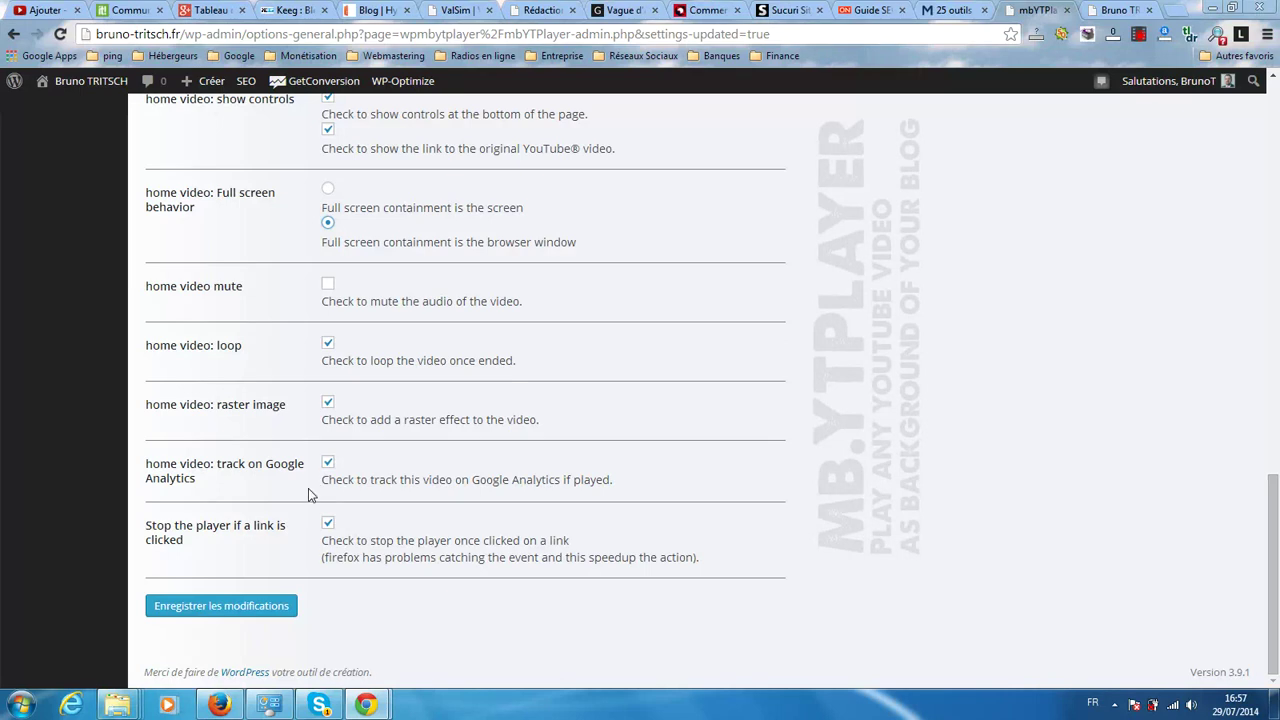
pyautogui.click(228, 610)
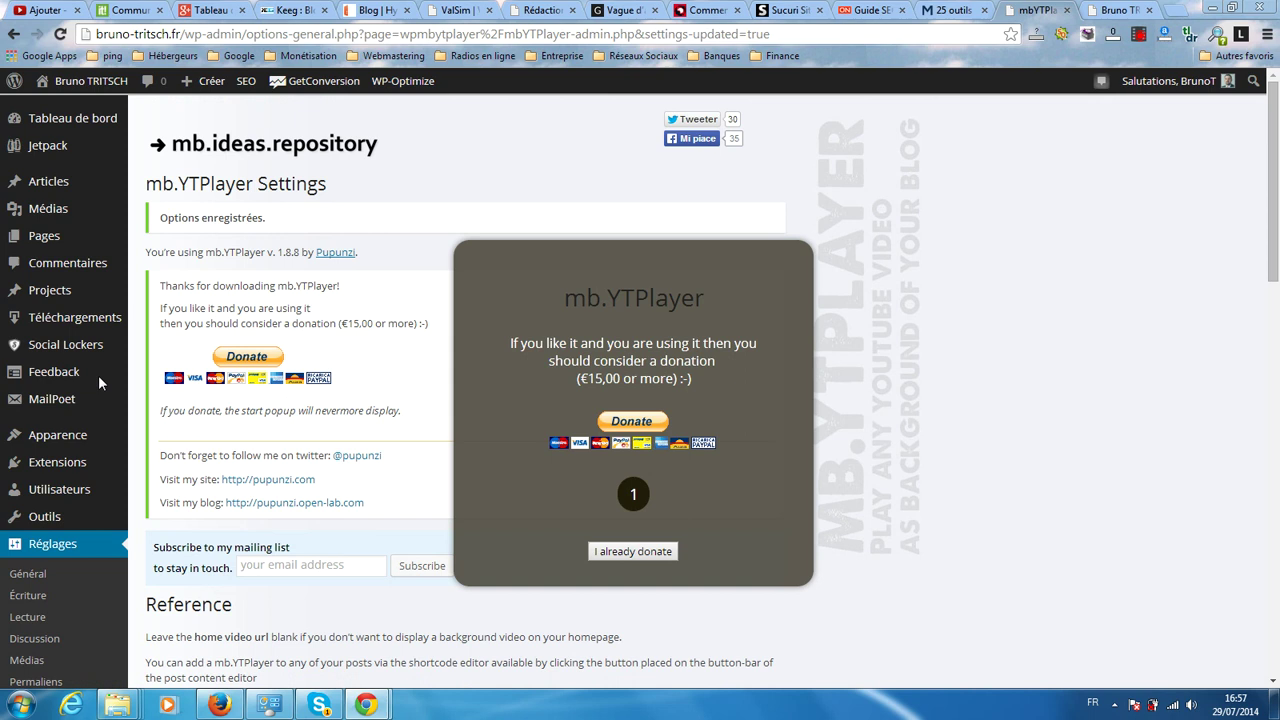
# - Look over the plugin's reference notes and create a new article titled "test a", ready for body content
pyautogui.moveTo(38, 187)
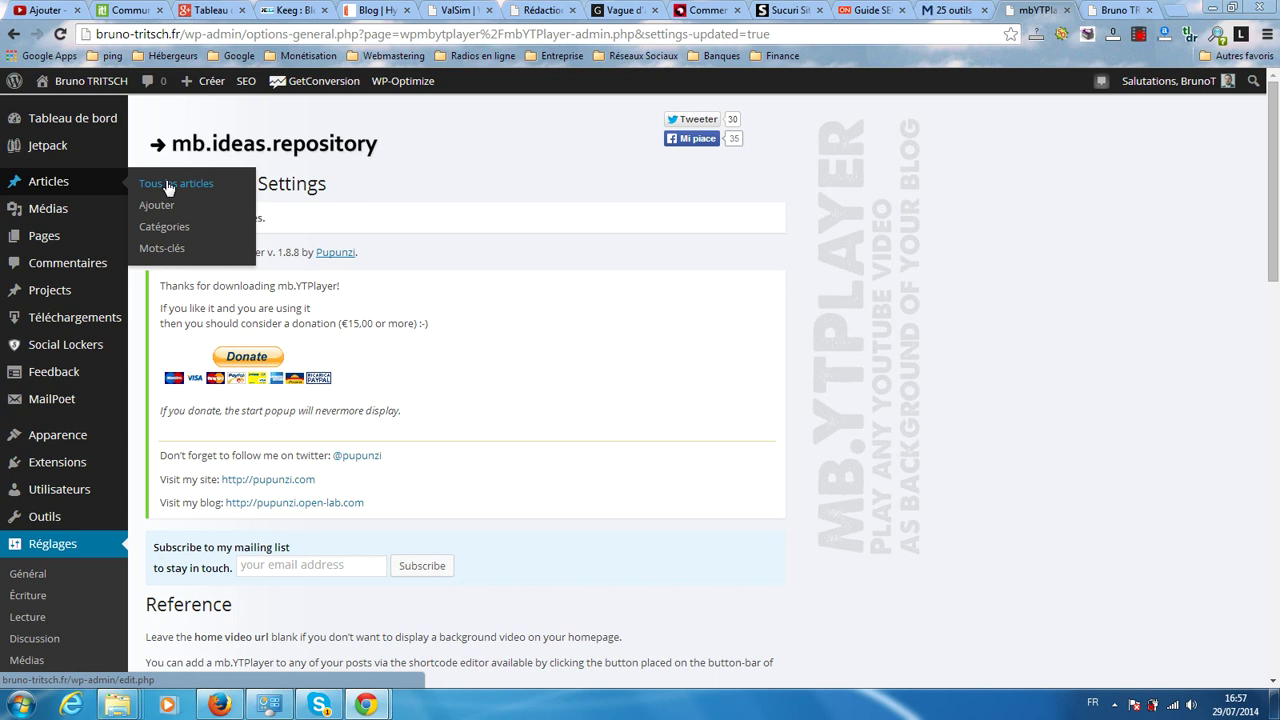
pyautogui.scroll(-3, 501, 516)
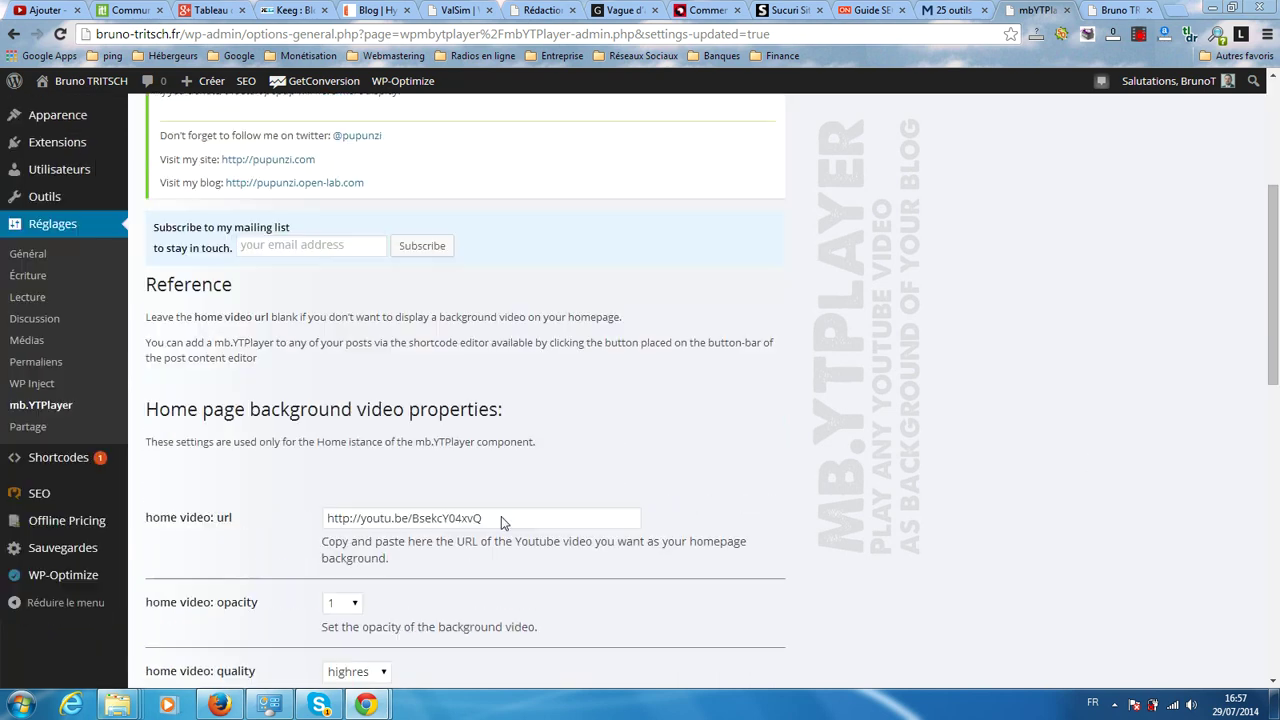
pyautogui.scroll(-1, 501, 520)
pyautogui.scroll(-5, 396, 317)
pyautogui.scroll(5, 364, 396)
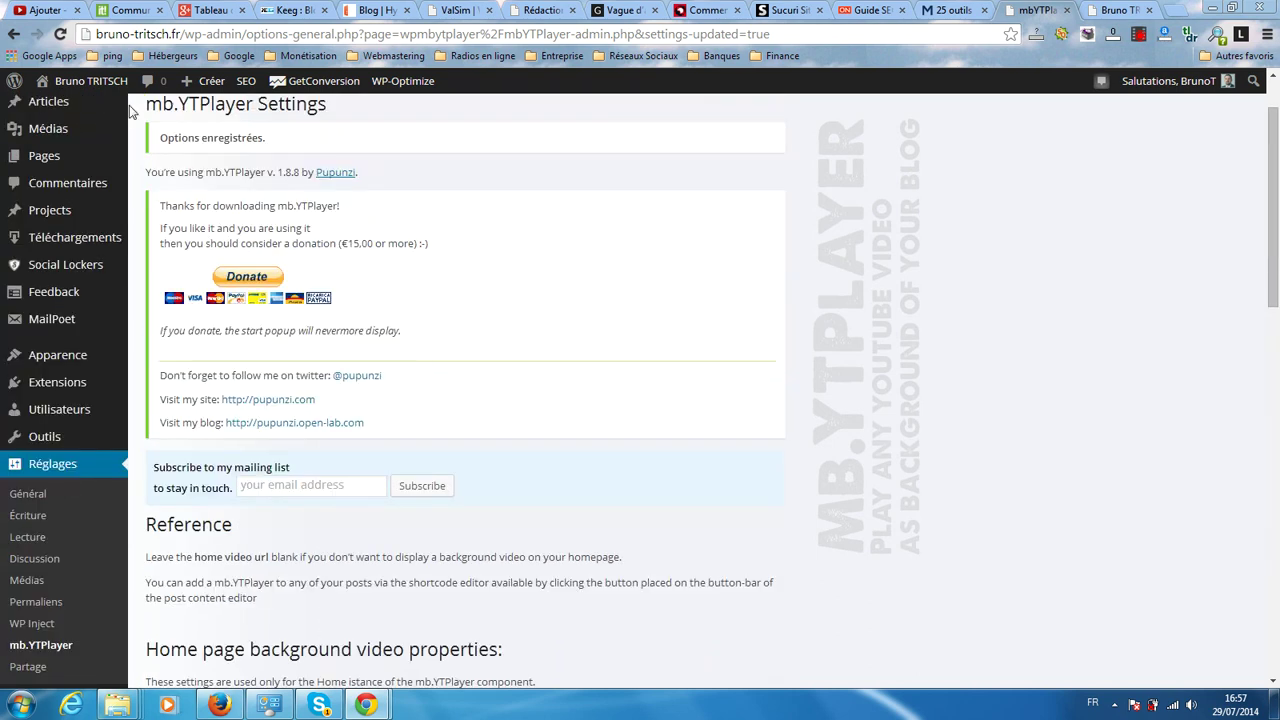
pyautogui.scroll(1, 15, 205)
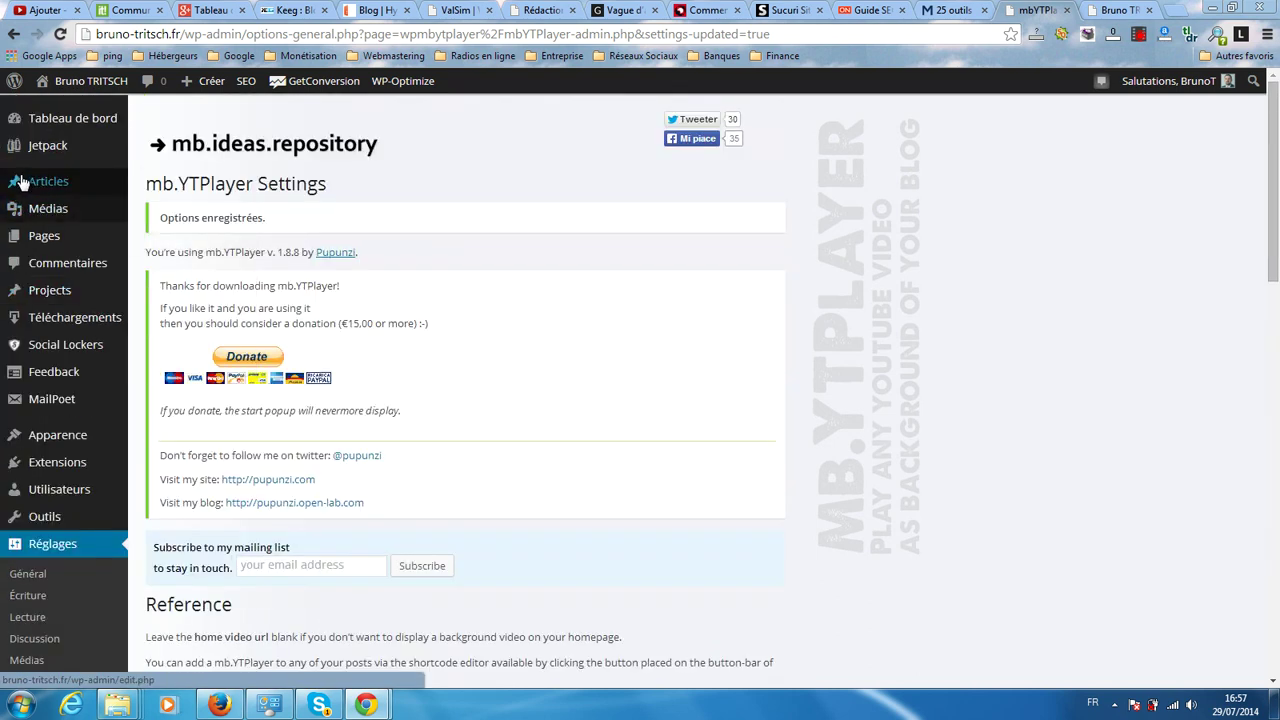
pyautogui.moveTo(26, 190)
pyautogui.click(160, 210)
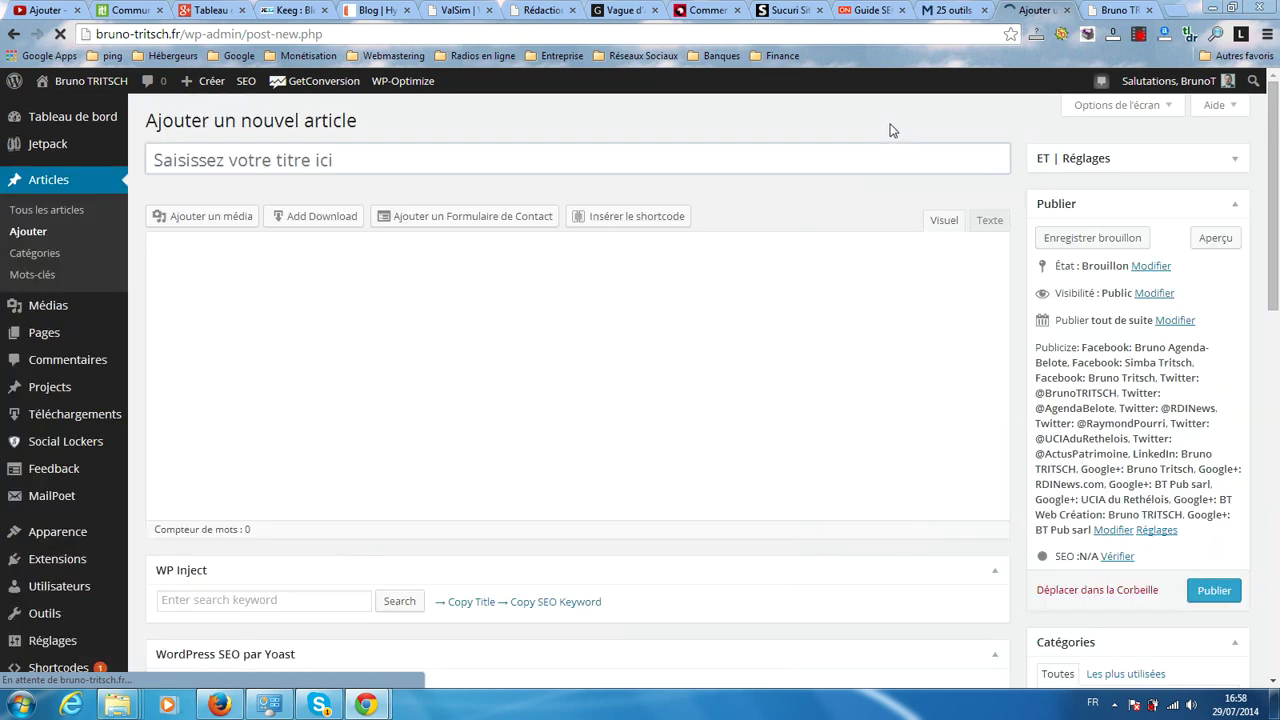
pyautogui.click(330, 167)
pyautogui.write('test a')
pyautogui.click(369, 397)
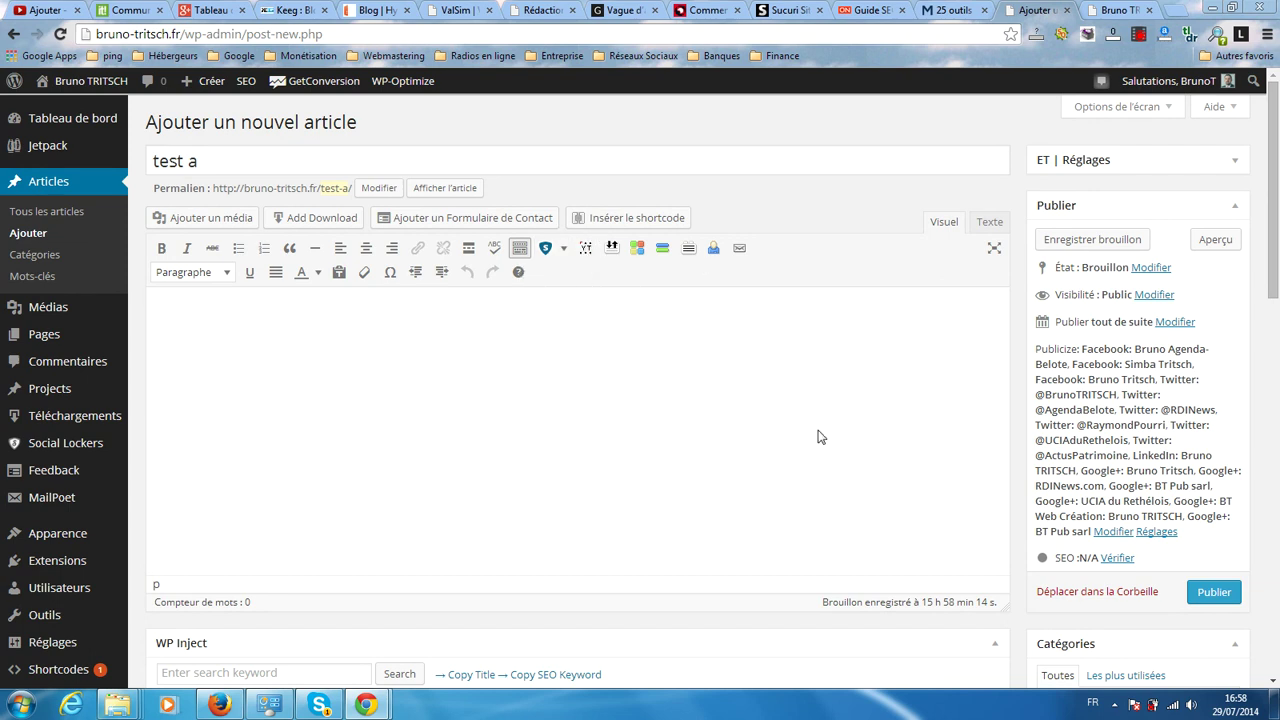
# - Start an mb.YTPlayer shortcode in the article and review the video URL field and opacity choices
pyautogui.click(585, 249)
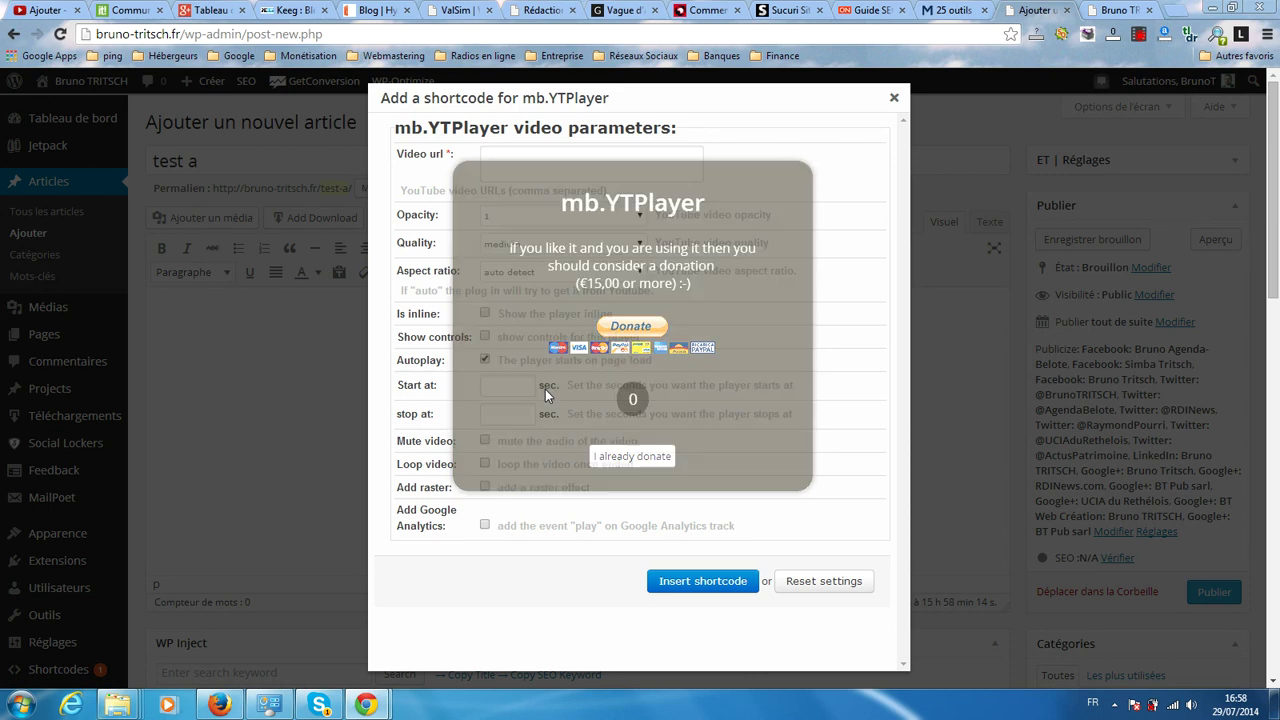
pyautogui.click(511, 164)
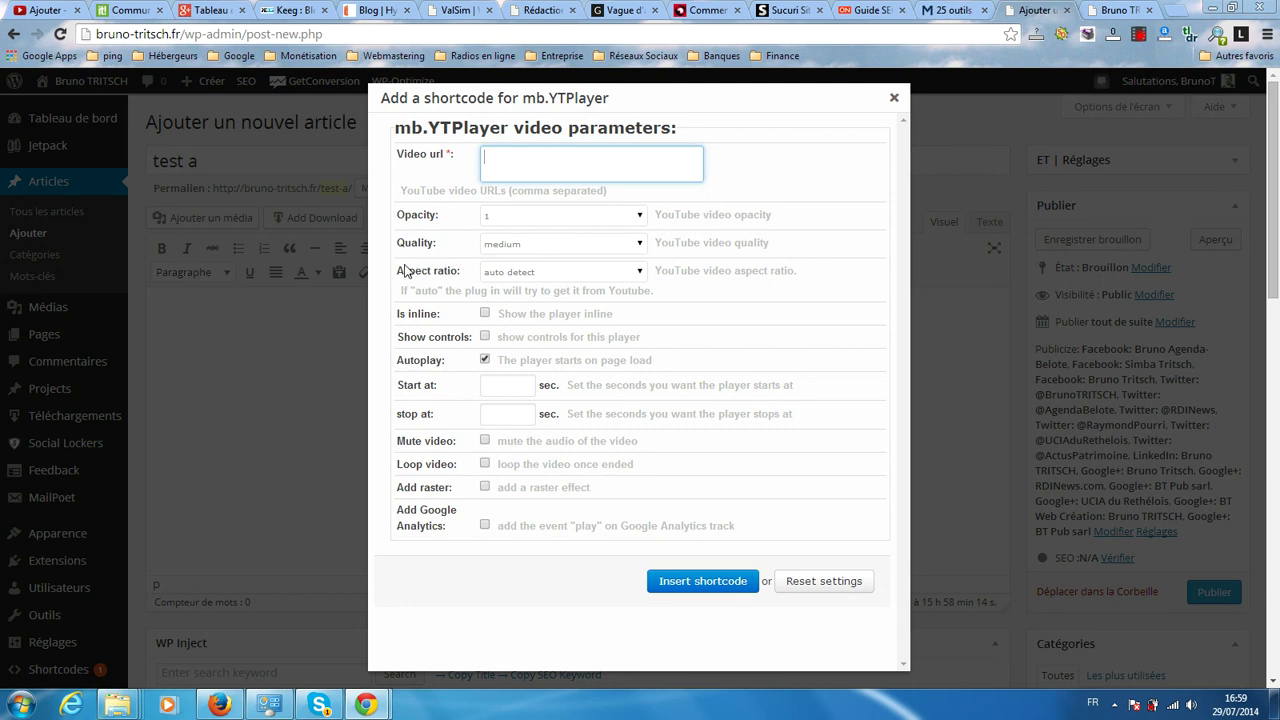
pyautogui.click(609, 216)
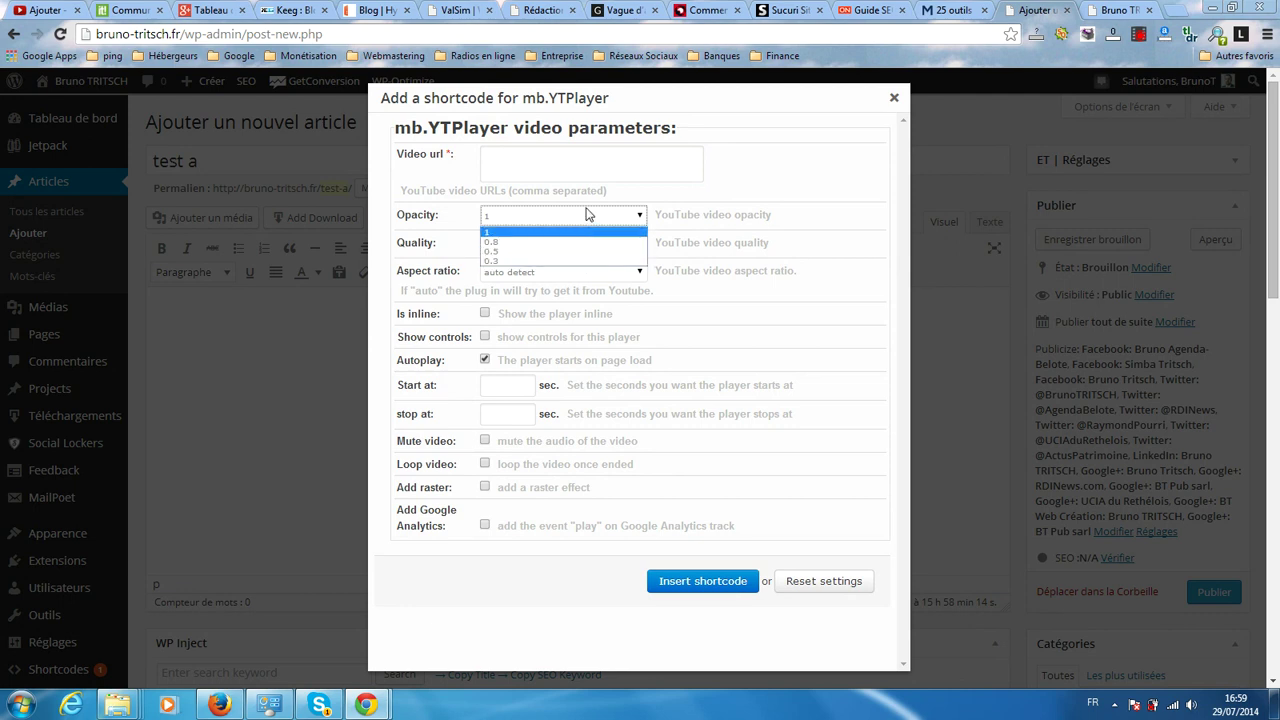
pyautogui.click(588, 214)
# - Open the existing article "Test de vidéo de fond" from the home page and view its text over the background video
pyautogui.click(1118, 9)
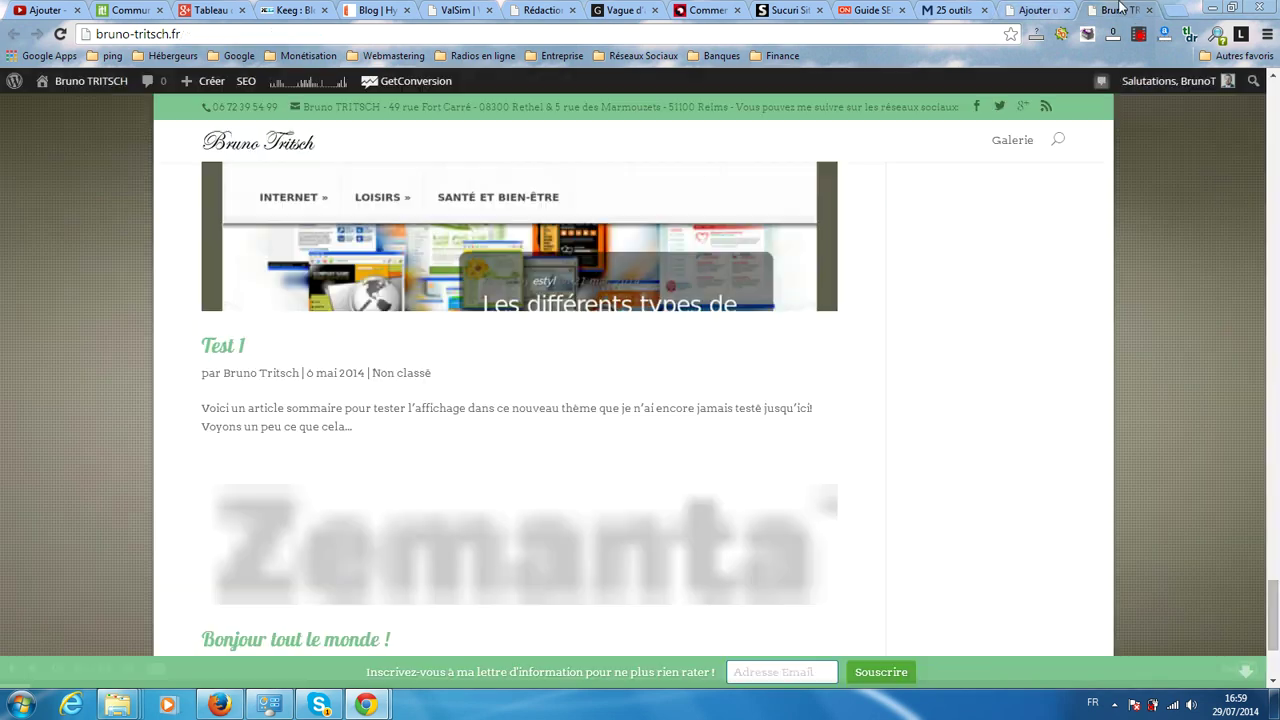
pyautogui.scroll(-1, 469, 340)
pyautogui.scroll(5, 472, 344)
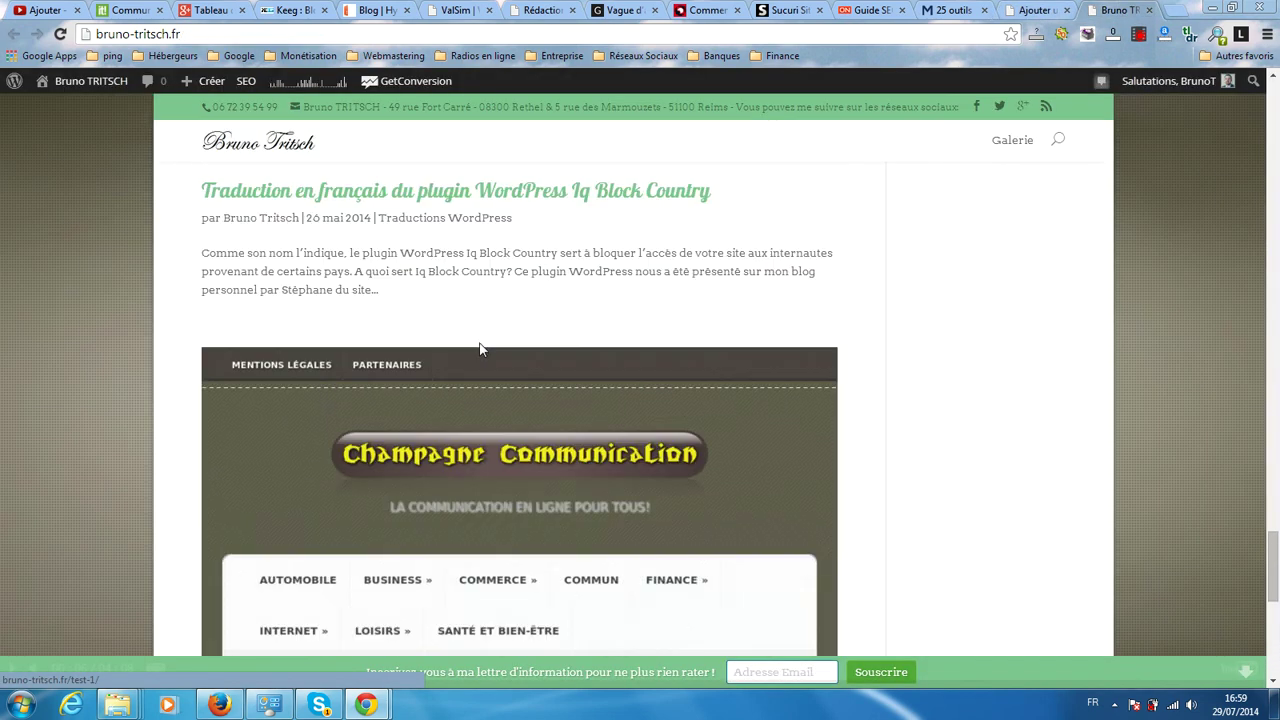
pyautogui.scroll(3, 481, 350)
pyautogui.scroll(5, 483, 352)
pyautogui.moveTo(1273, 445); pyautogui.dragTo(1278, 216)
pyautogui.click(274, 366)
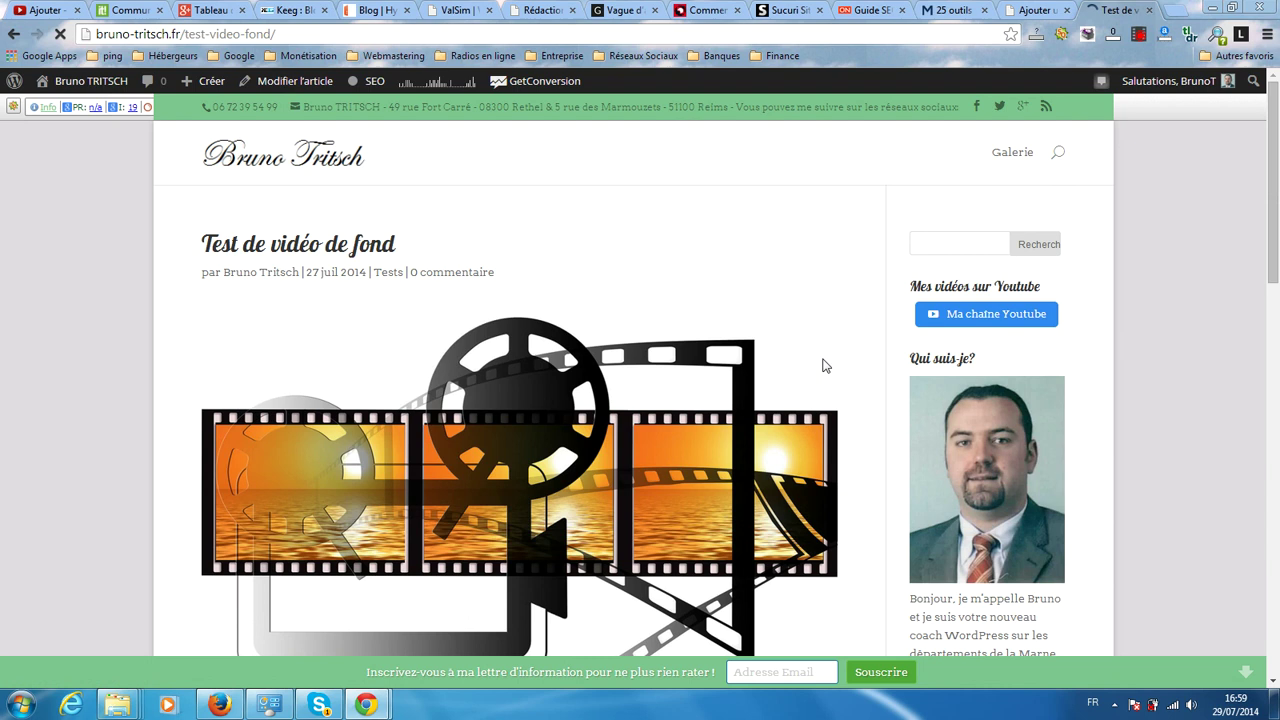
pyautogui.scroll(-3, 825, 366)
pyautogui.scroll(-1, 825, 366)
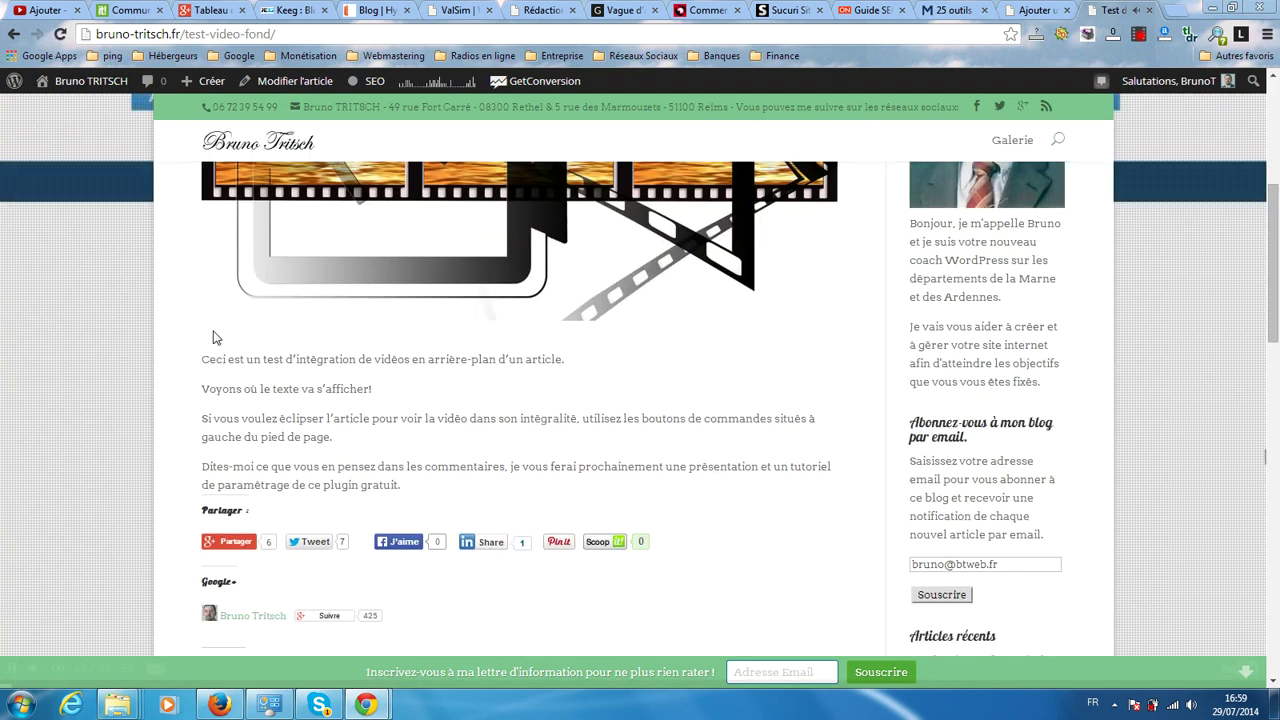
# - Test the background player's full screen control on the article, showing the video alone and restoring the article content
pyautogui.moveTo(19, 675)
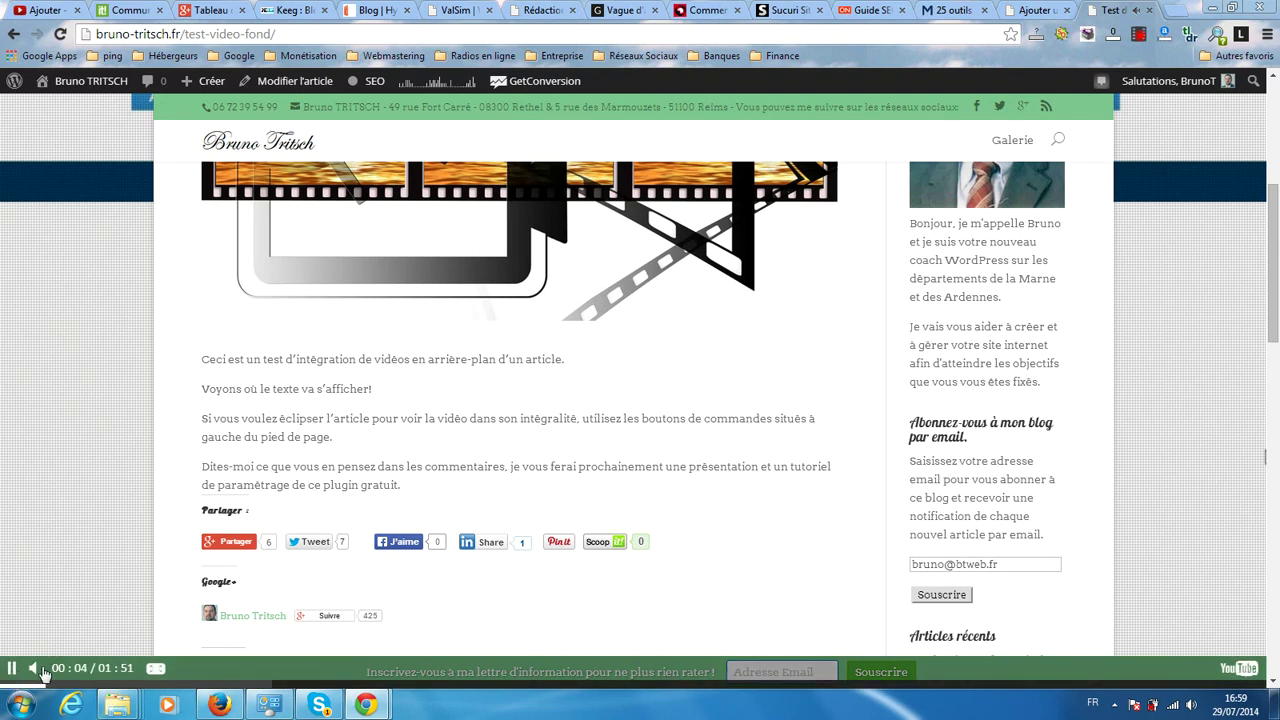
pyautogui.click(155, 670)
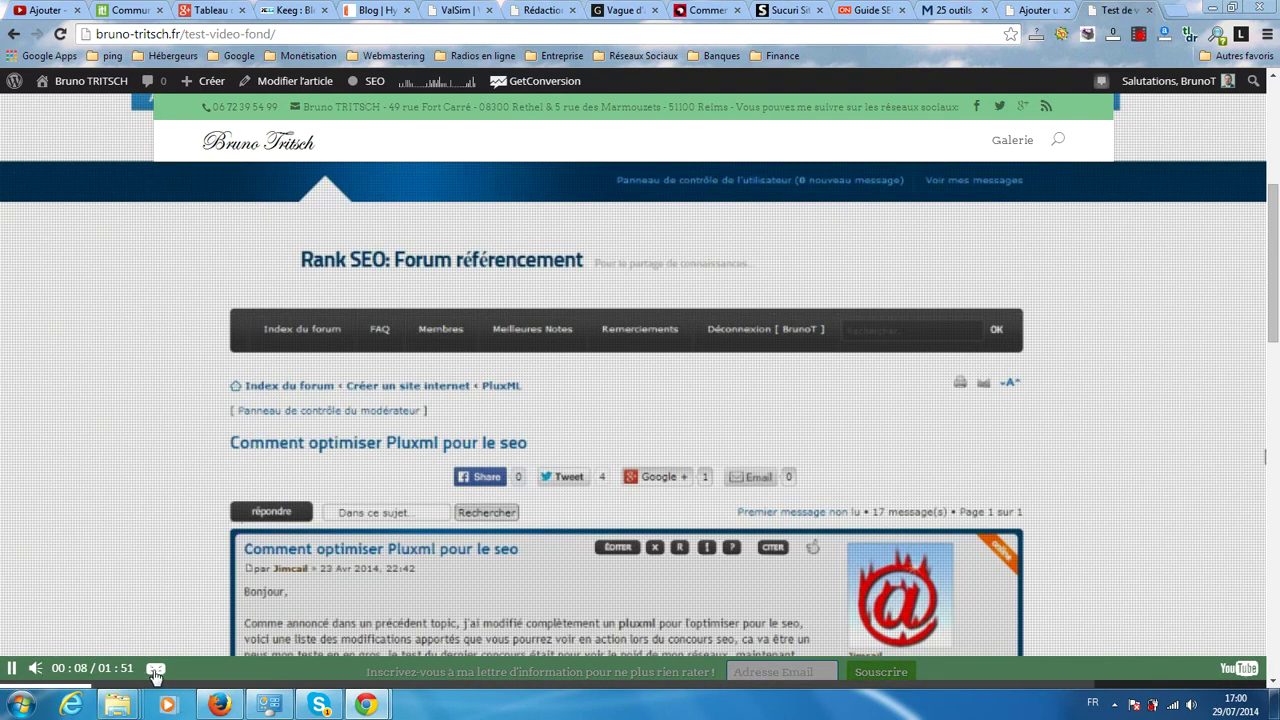
pyautogui.click(155, 670)
pyautogui.click(155, 670)
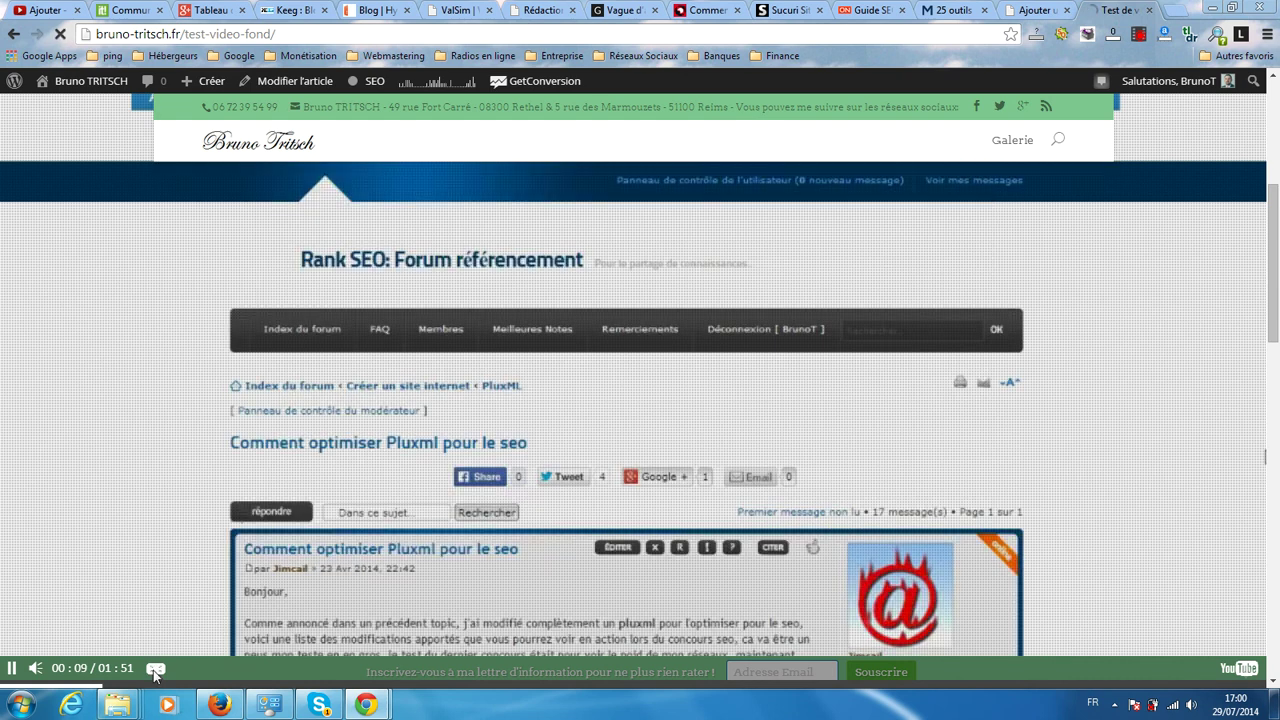
pyautogui.click(155, 670)
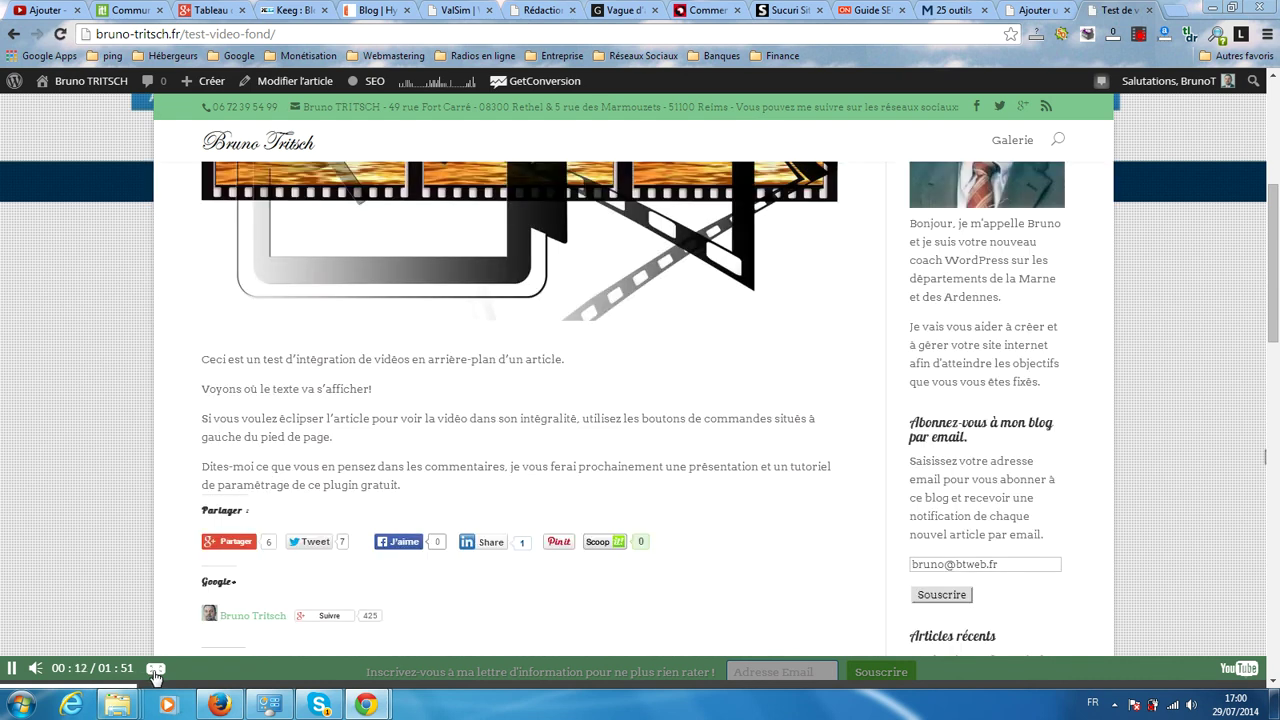
pyautogui.click(155, 670)
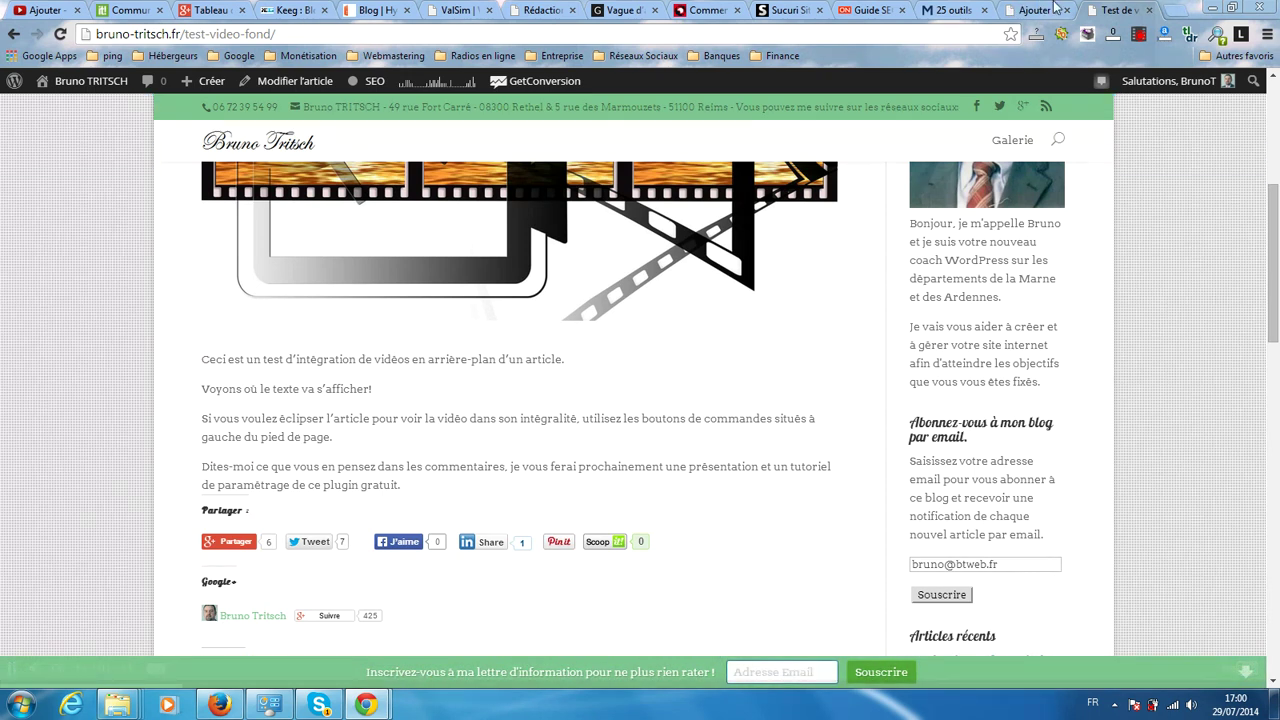
# - Return to the new article's shortcode parameters, set the video quality to auto detect and review the aspect ratio options
pyautogui.click(1055, 8)
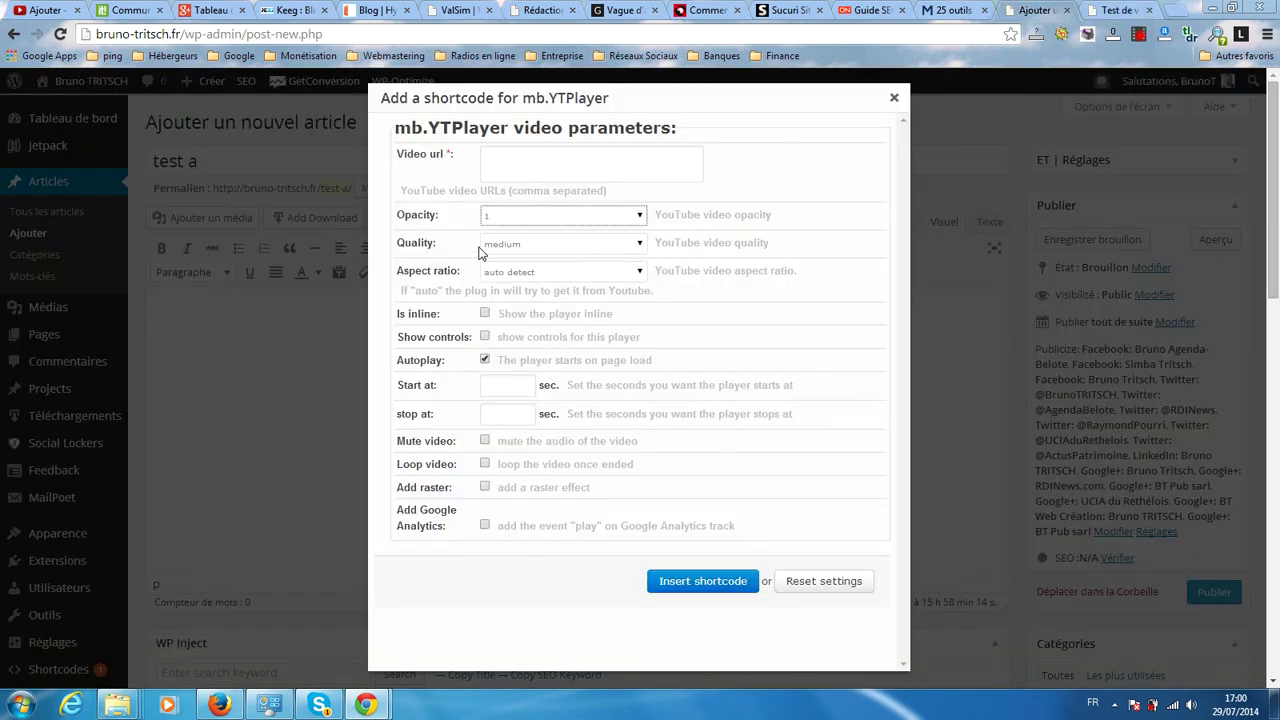
pyautogui.click(528, 248)
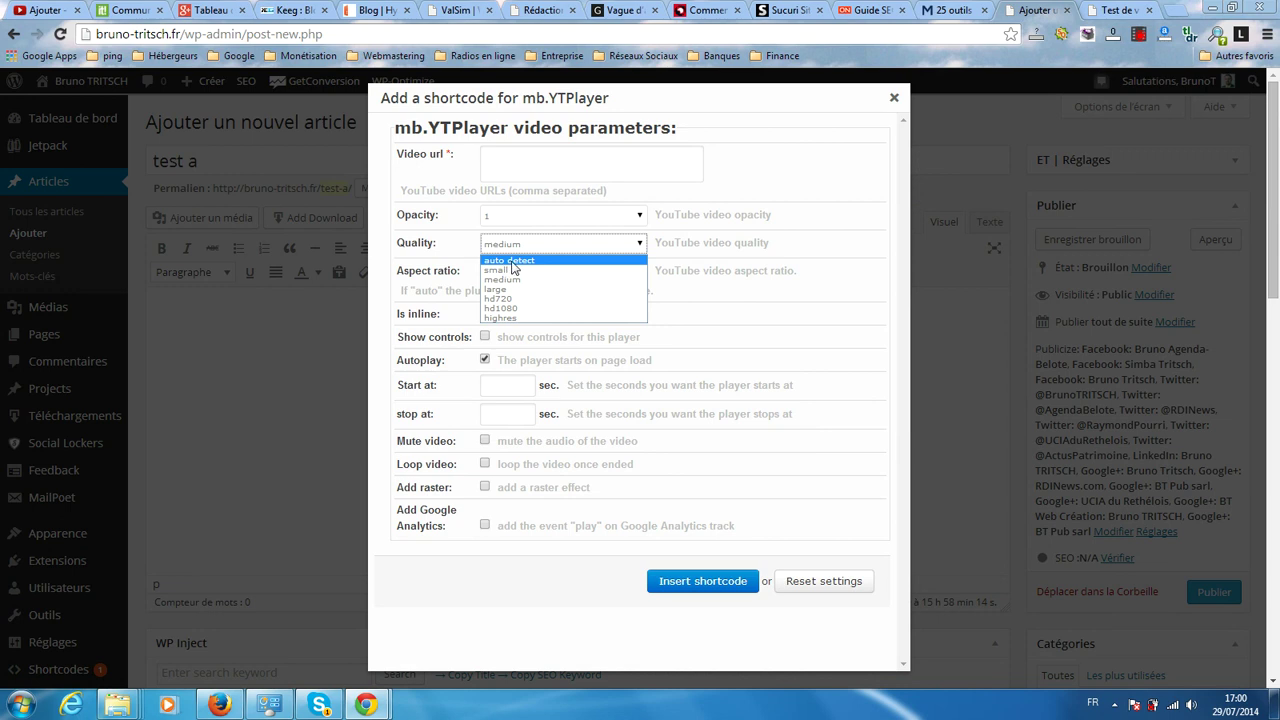
pyautogui.click(514, 264)
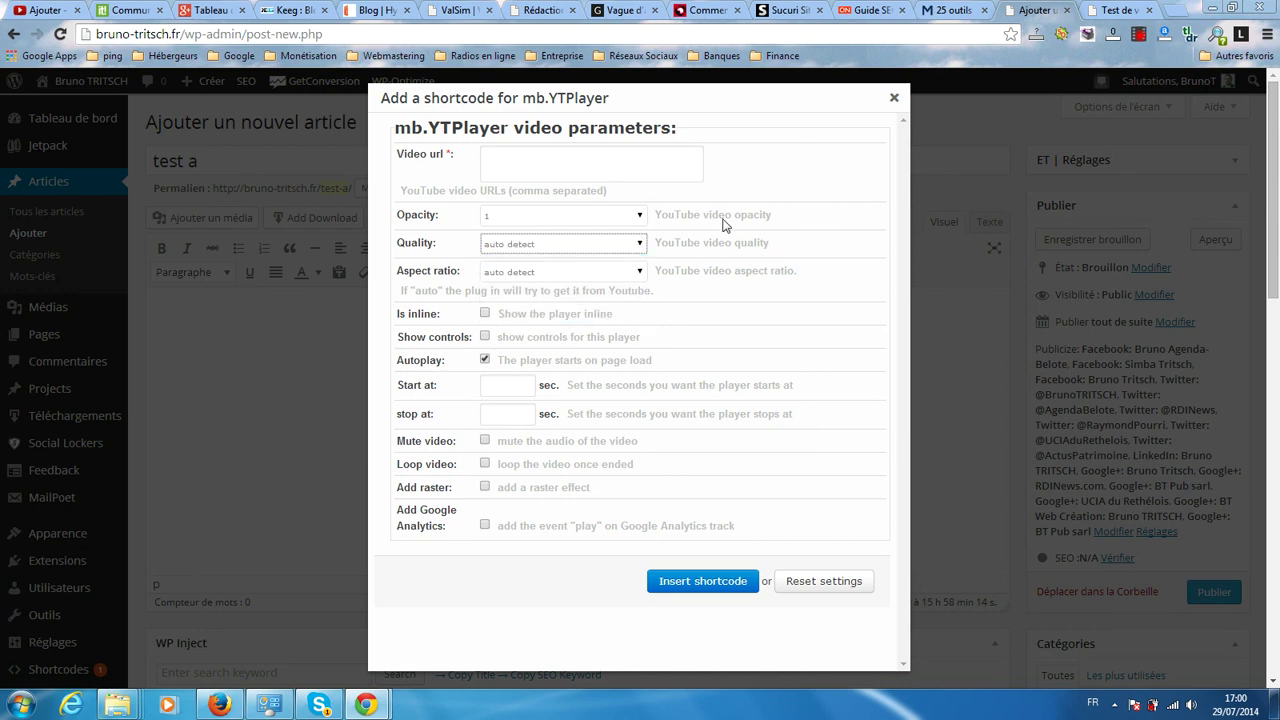
pyautogui.click(574, 248)
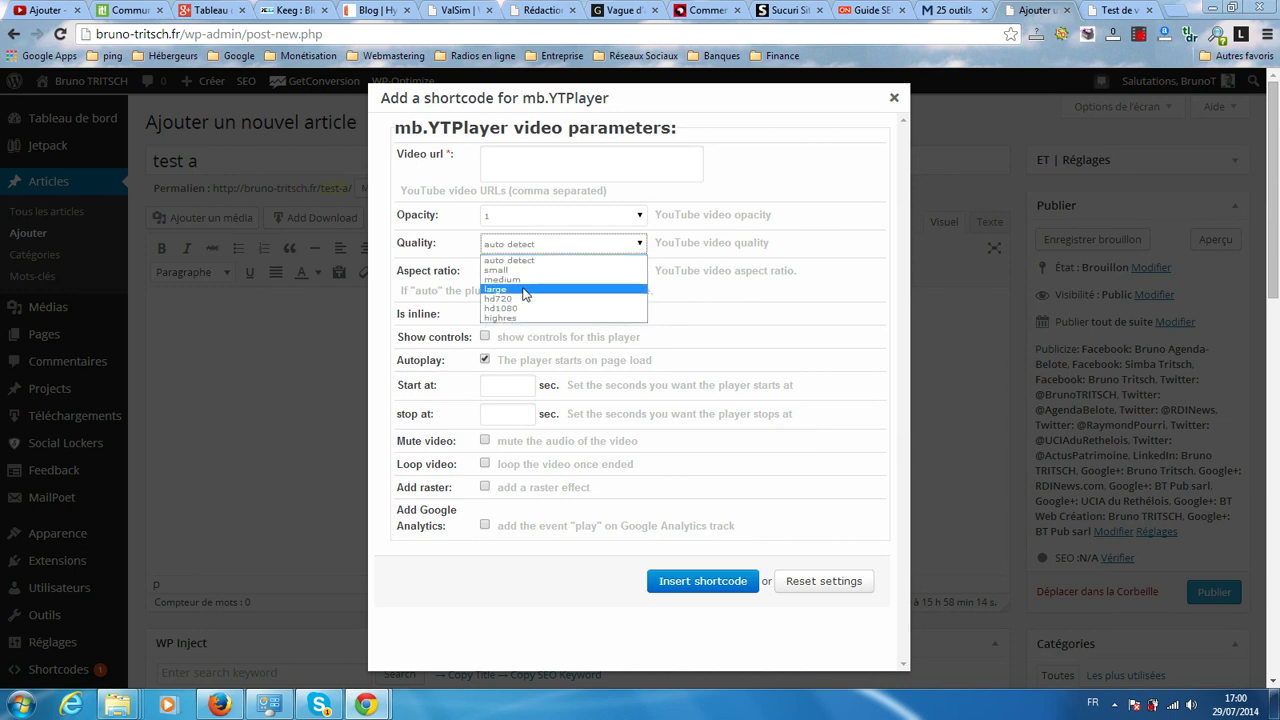
pyautogui.click(574, 250)
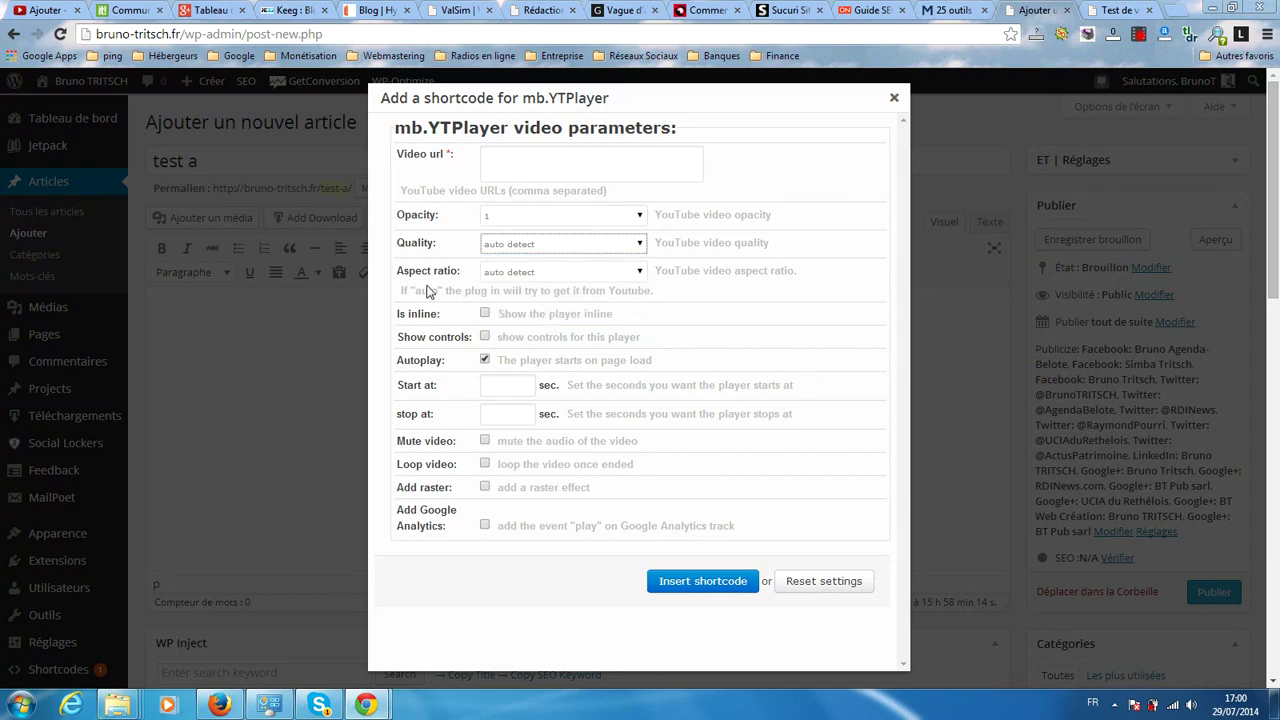
pyautogui.click(558, 273)
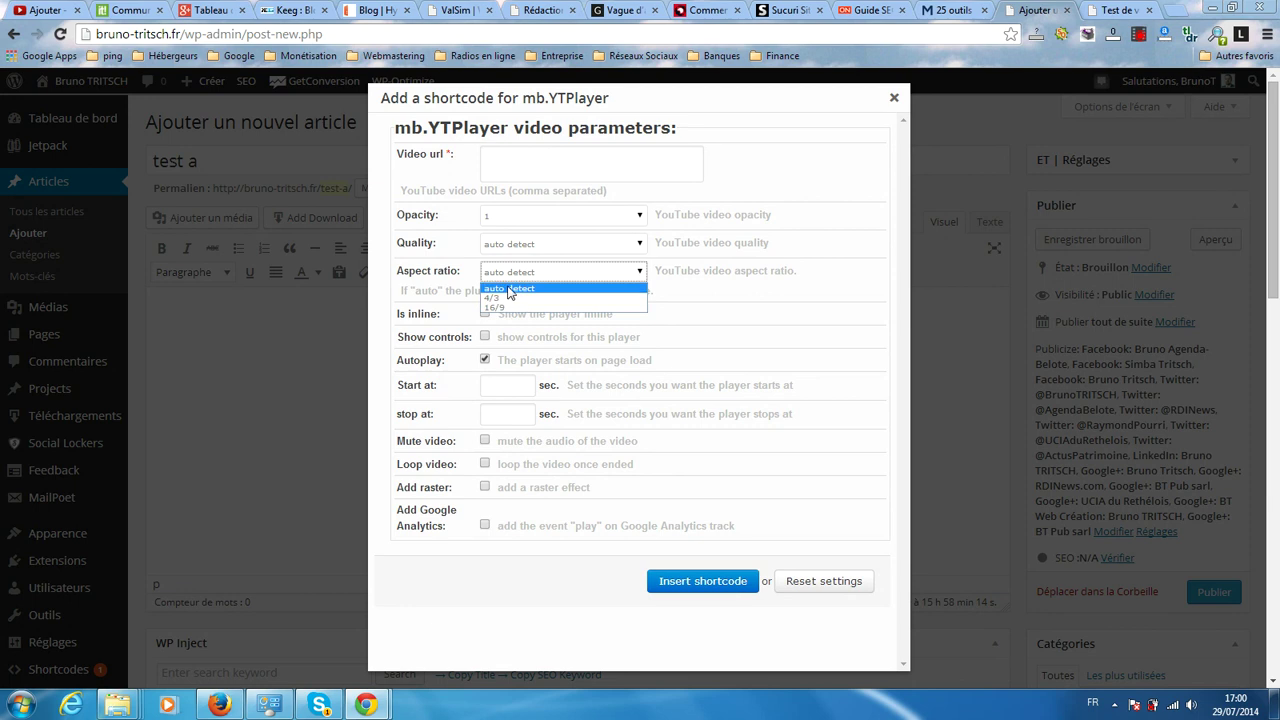
pyautogui.click(570, 273)
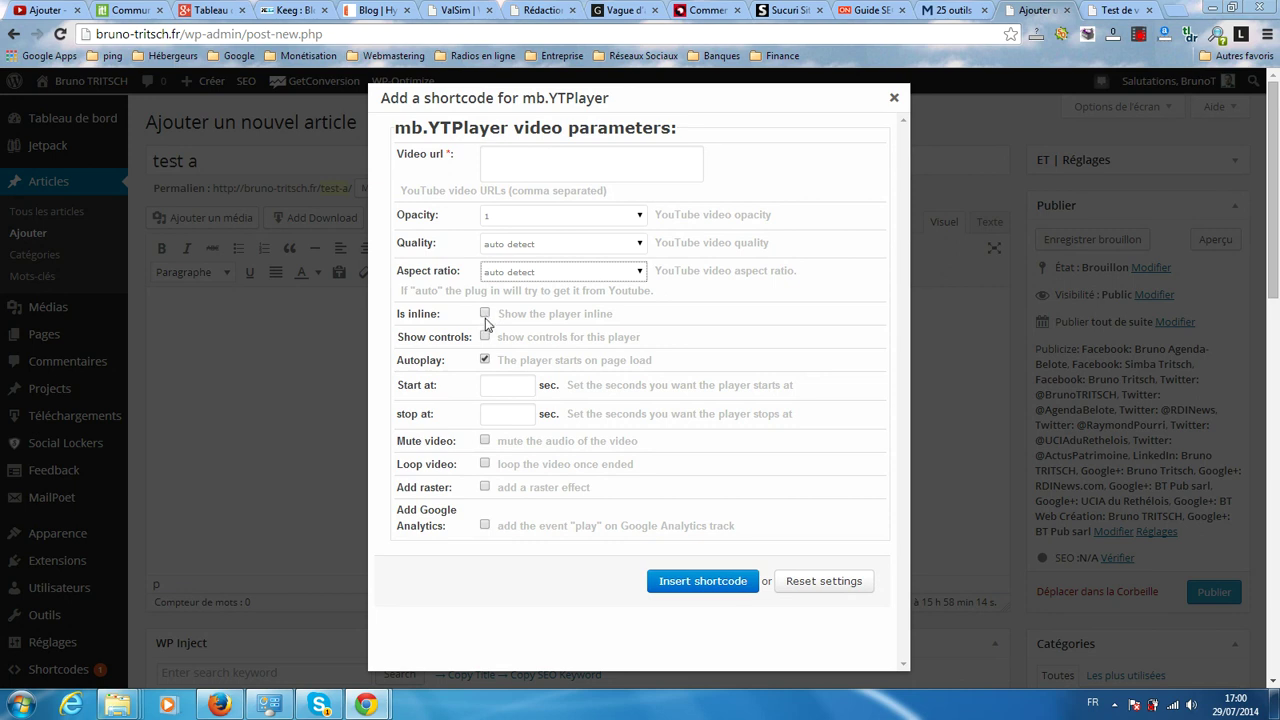
# - Check how the background video displays on the published test article, and return to the shortcode parameters
pyautogui.click(1118, 10)
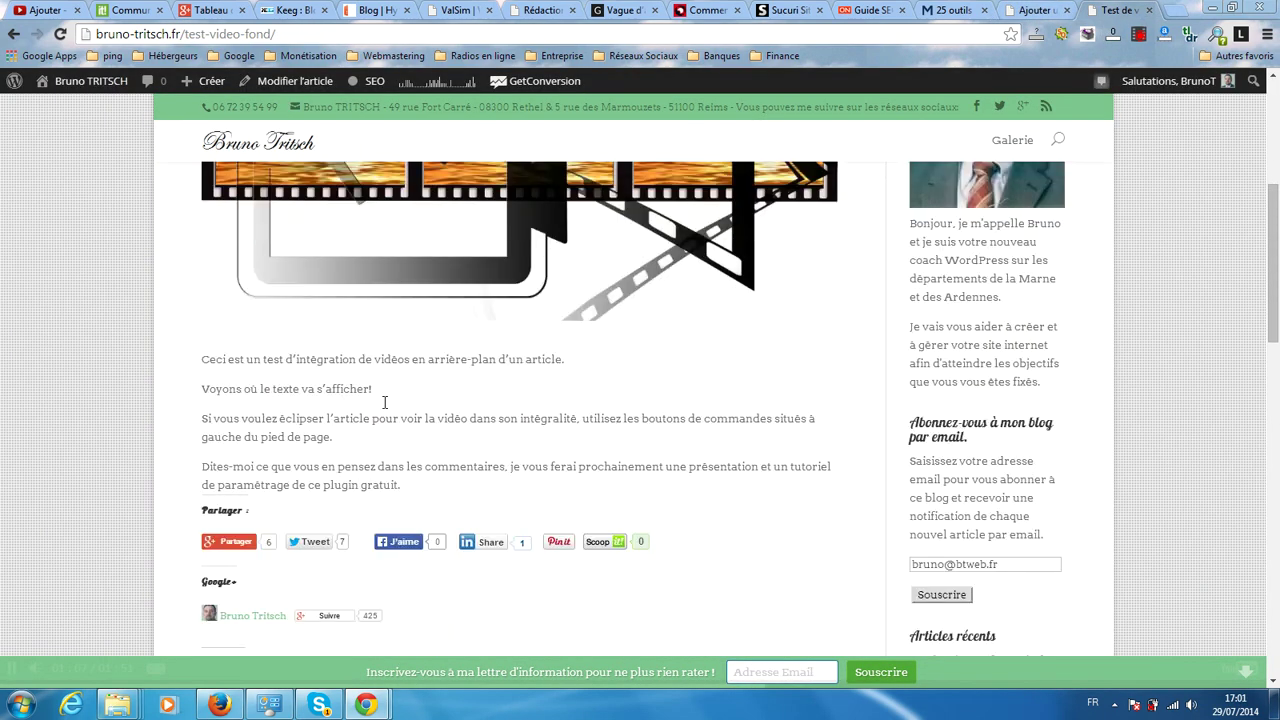
pyautogui.scroll(-5, 384, 402)
pyautogui.scroll(4, 420, 395)
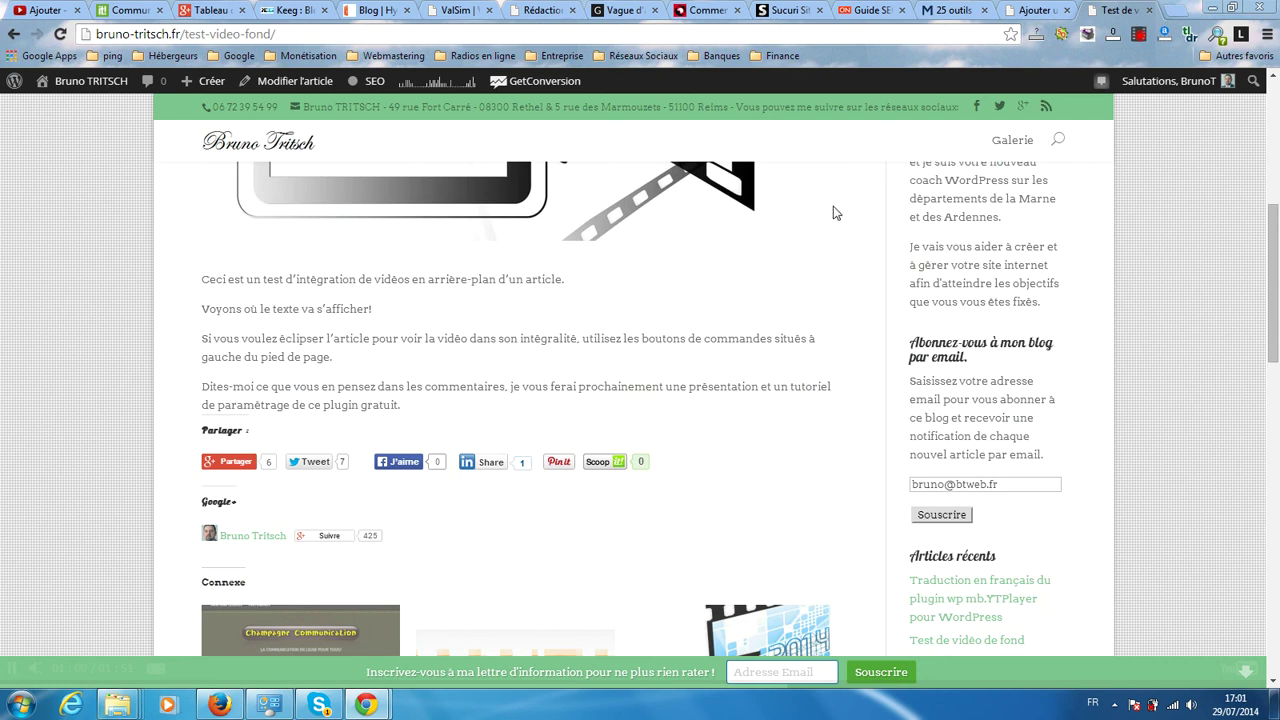
pyautogui.click(1030, 10)
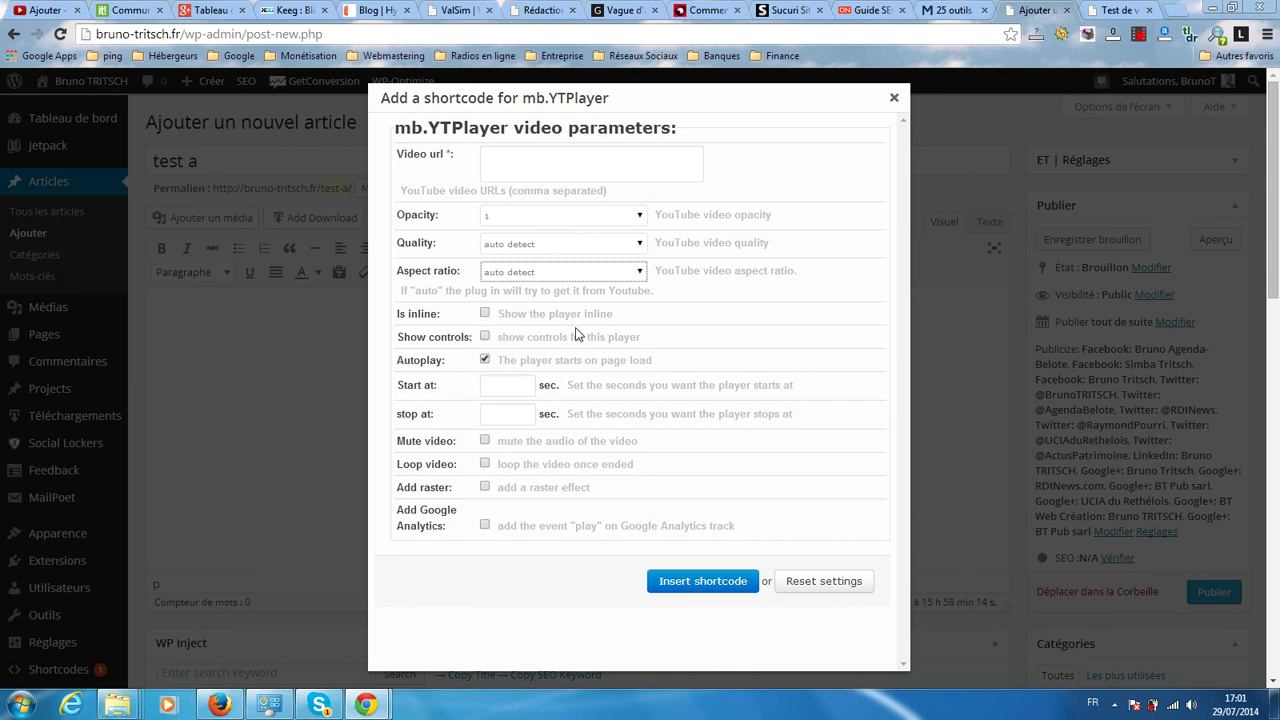
# - Enable the player controls with full screen containment set to the browser window, comparing with the published test article
pyautogui.click(484, 337)
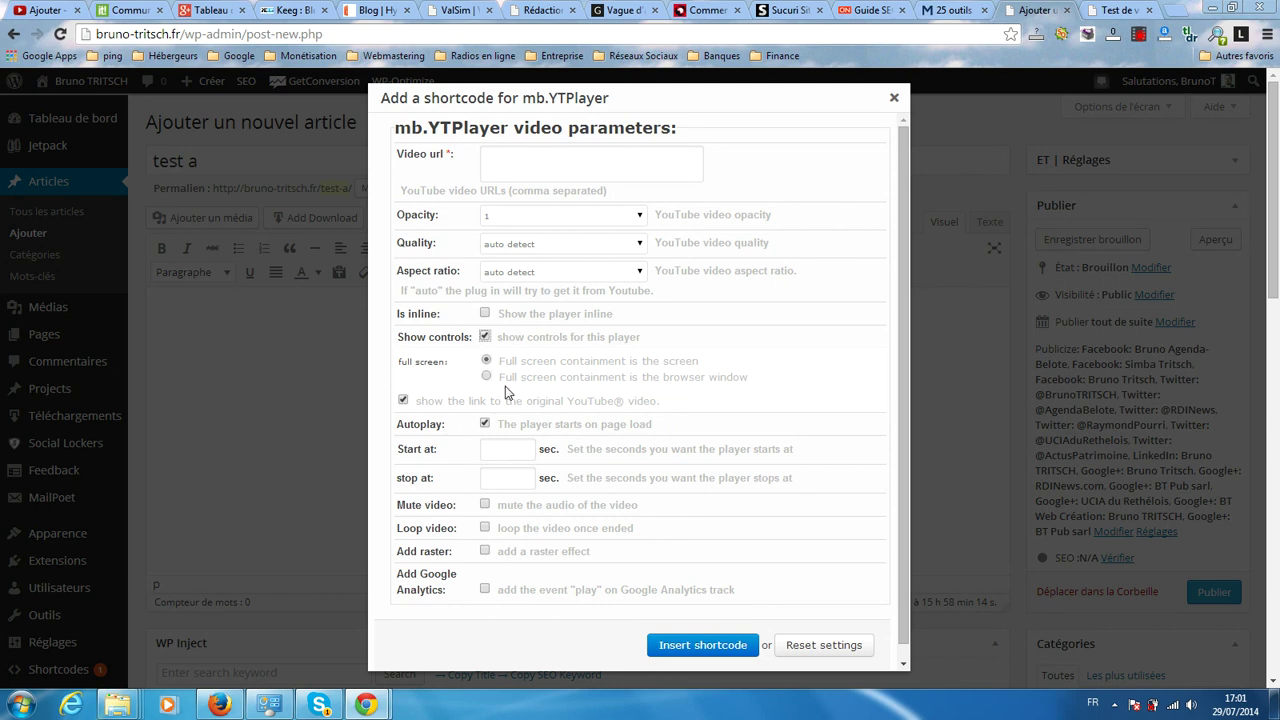
pyautogui.click(486, 377)
pyautogui.click(1118, 9)
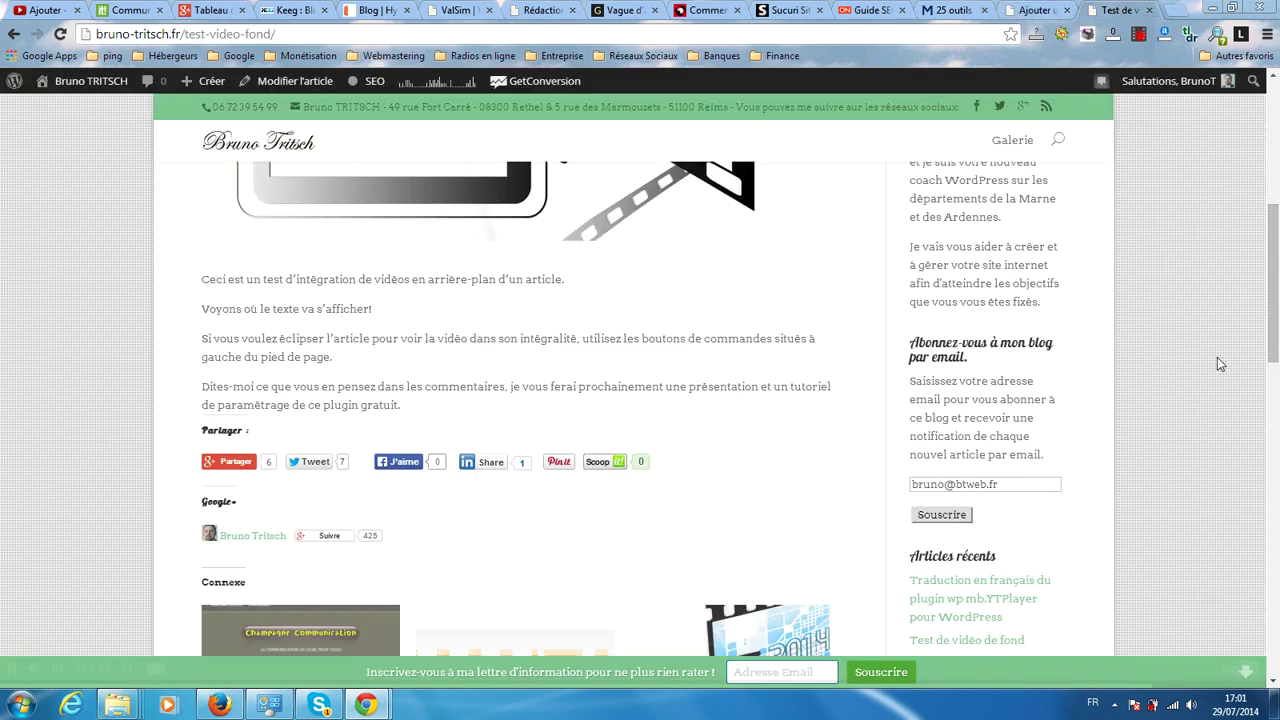
pyautogui.click(1040, 9)
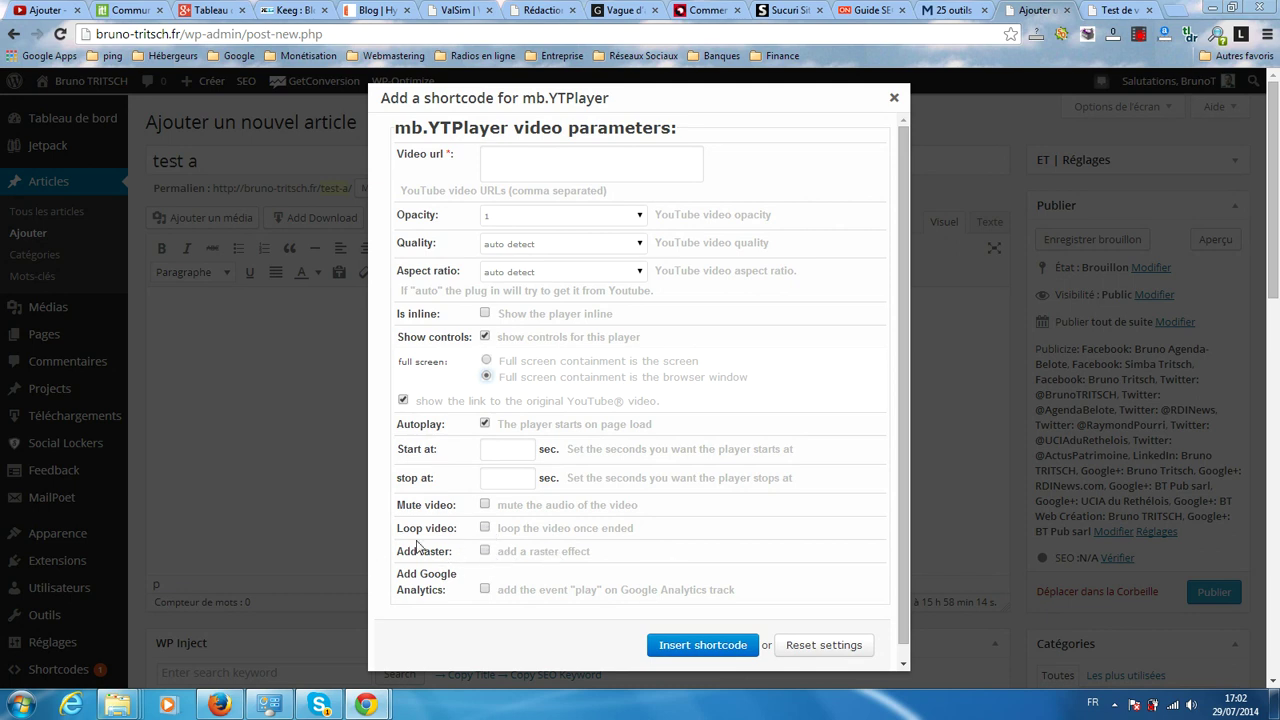
# - Review the remaining shortcode parameters and enable the inline player option
pyautogui.scroll(-2, 560, 558)
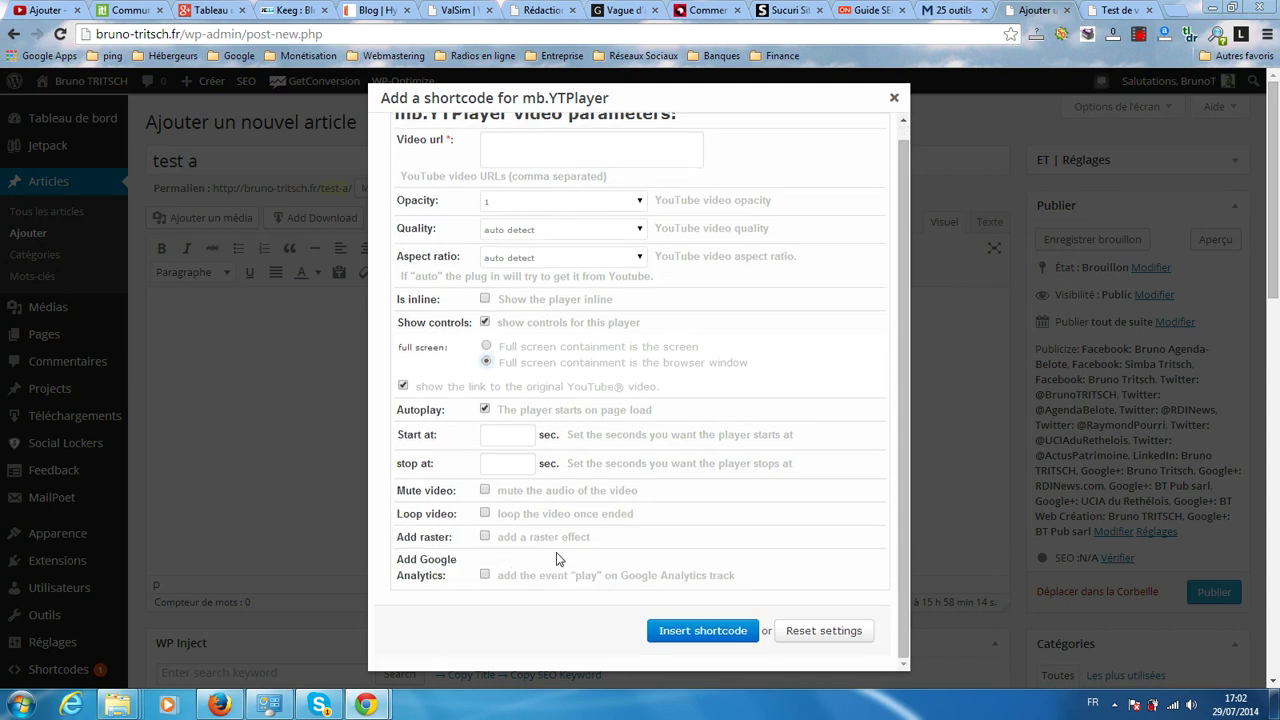
pyautogui.scroll(1, 555, 562)
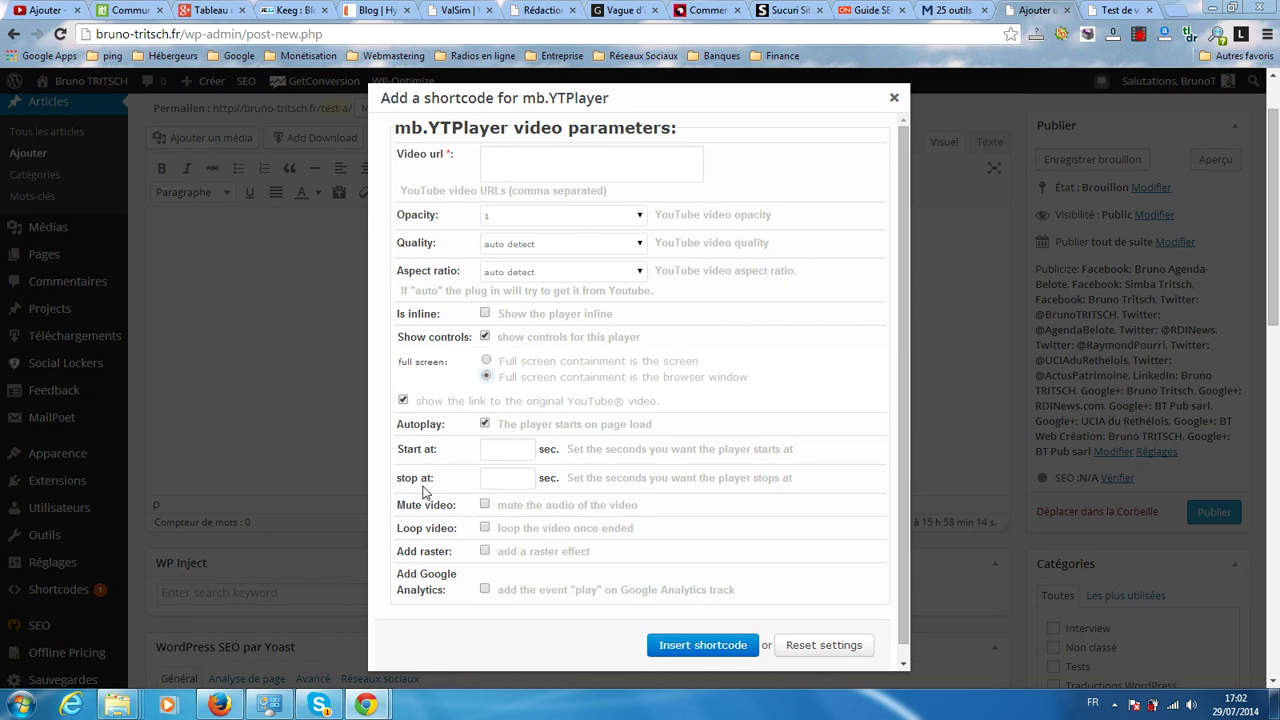
pyautogui.click(484, 313)
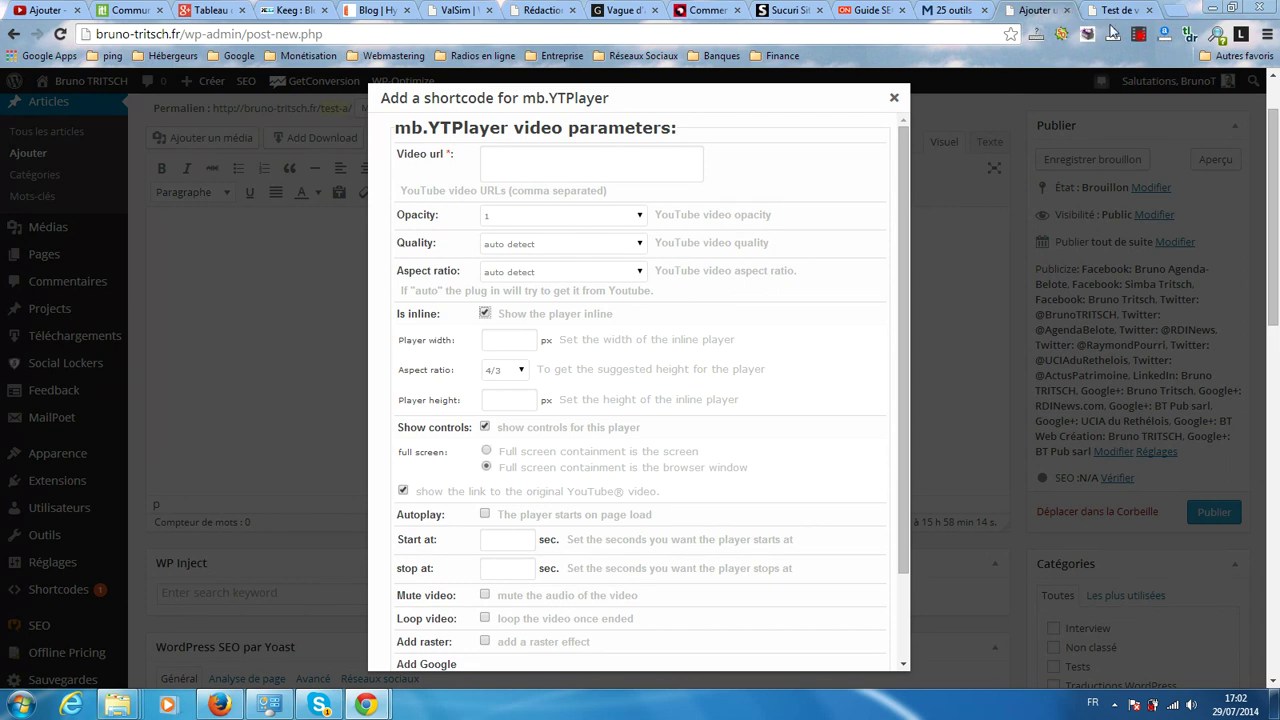
# - Open the YouTube playlist "Tracteur Pulling à Bouconville" in a new browser tab
pyautogui.click(1176, 10)
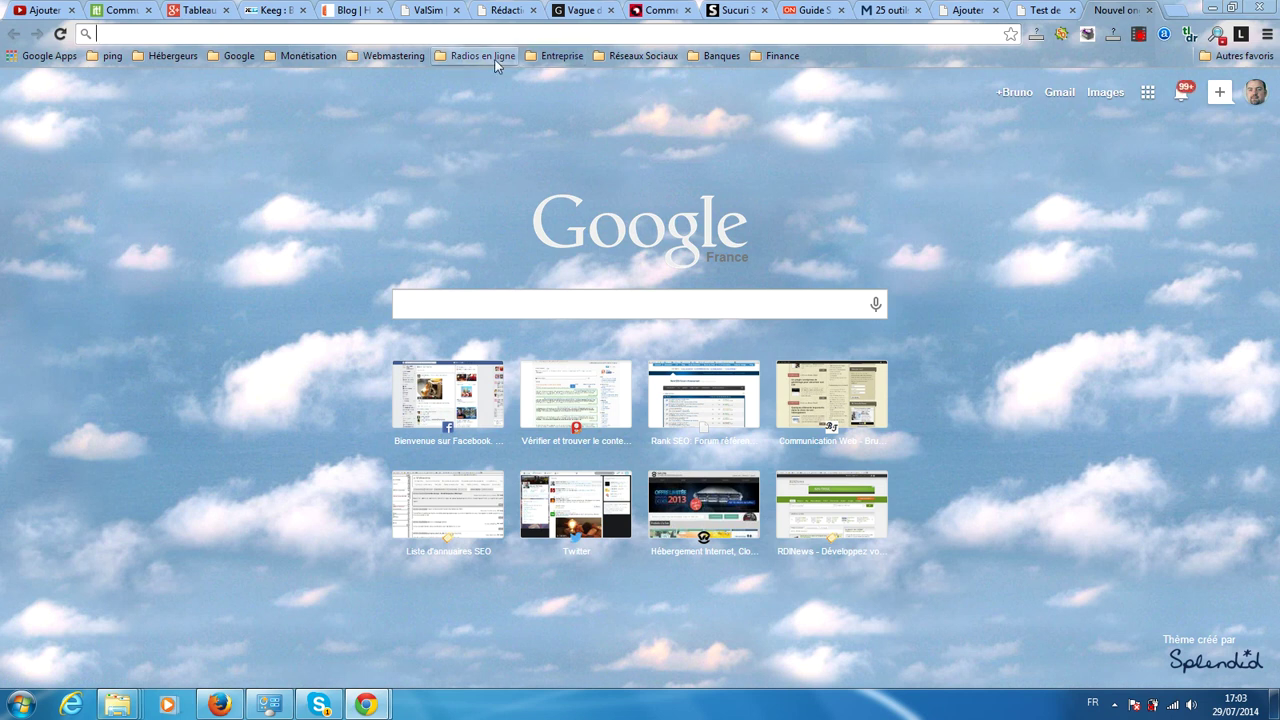
pyautogui.write('tyout')
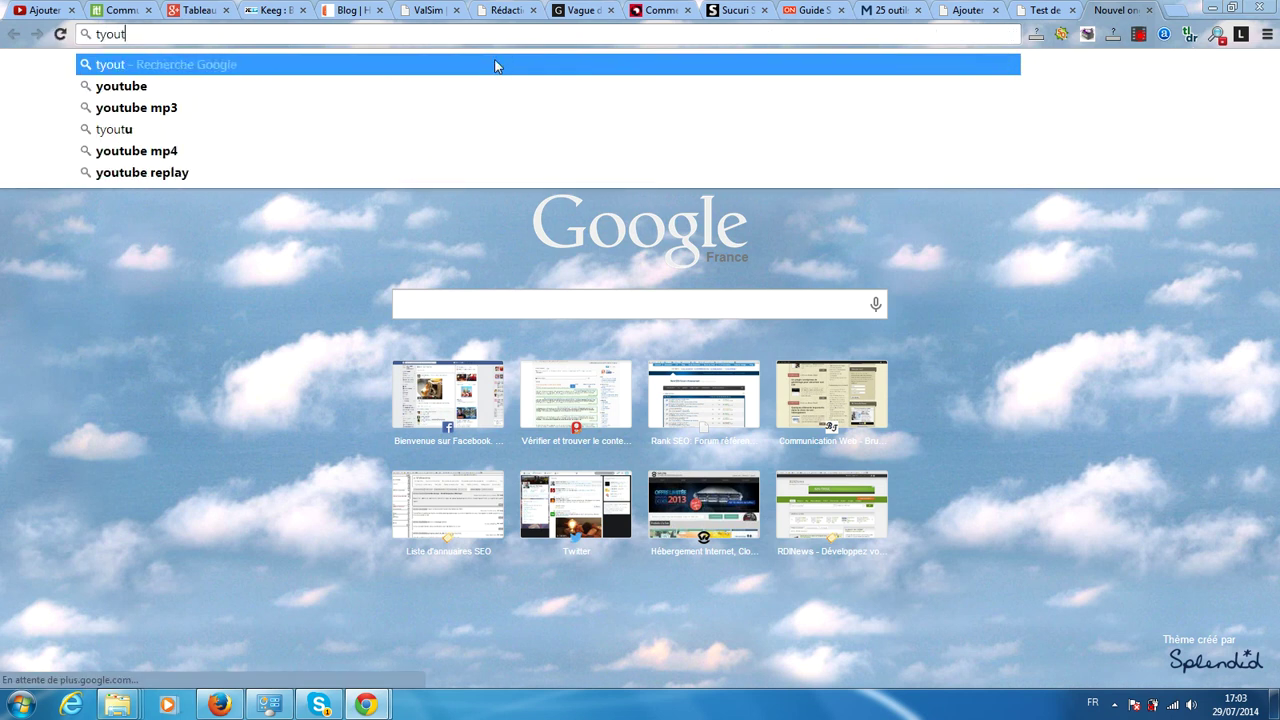
pyautogui.write('ube.')
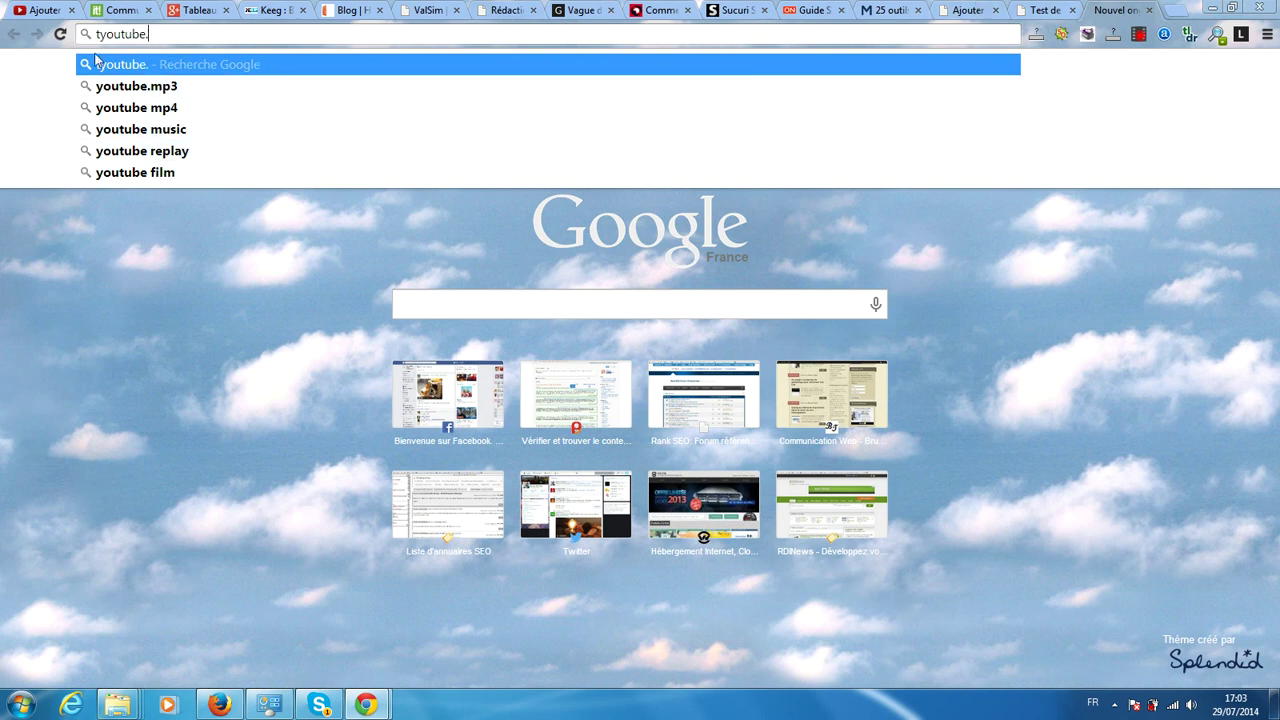
pyautogui.press('BackSpace')
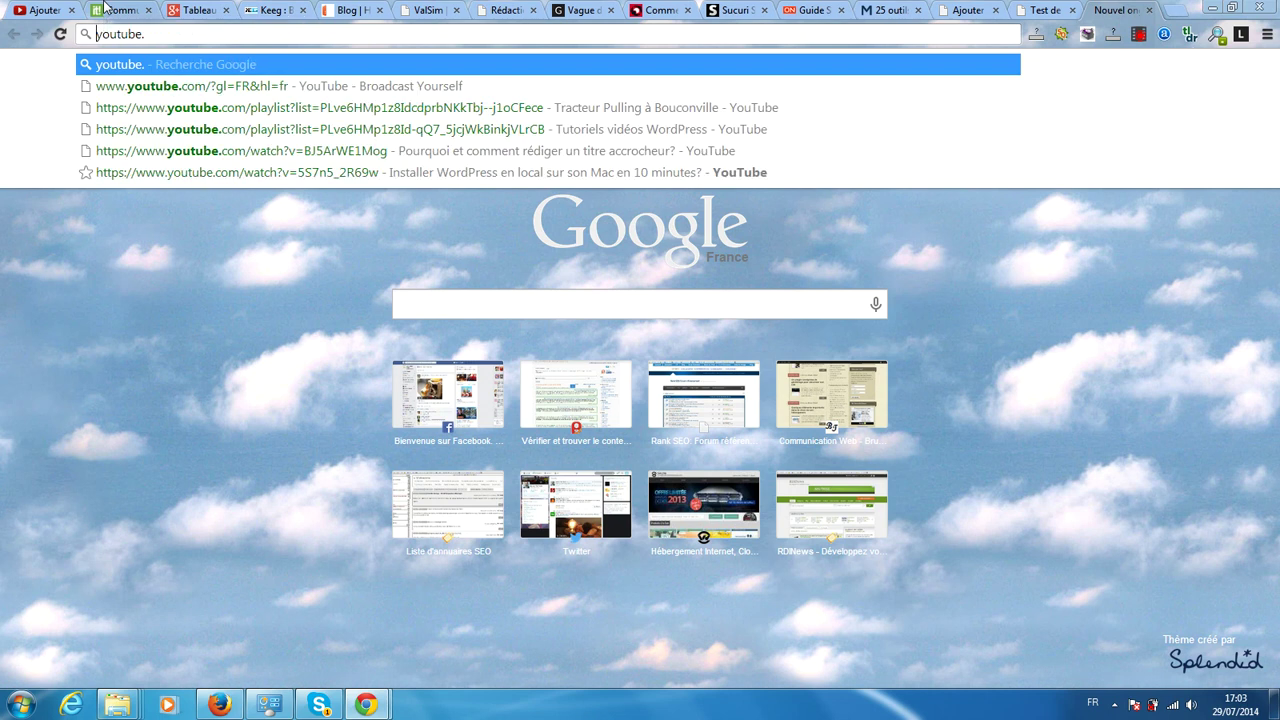
pyautogui.press('BackSpace')
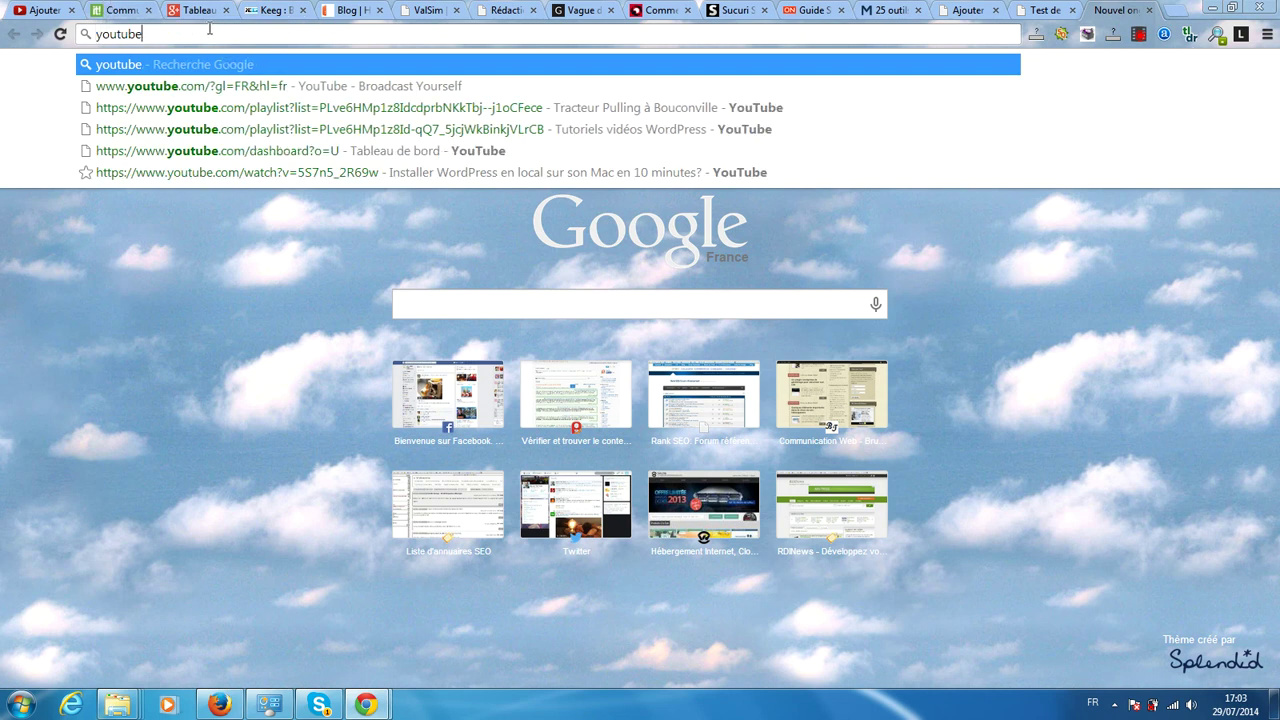
pyautogui.press('Down')
pyautogui.click(316, 86)
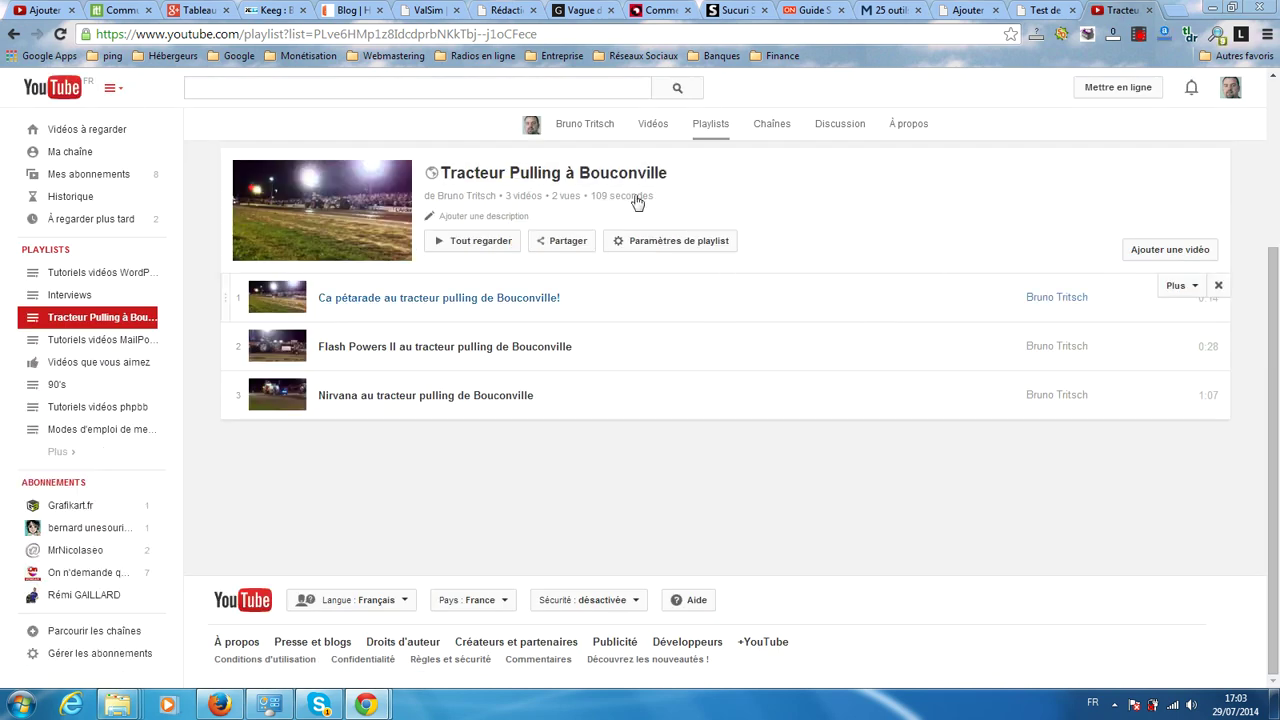
# - Open the playlist's first video and, from its suggestions, open "Démonstration de tracteur pulling"
pyautogui.click(437, 305)
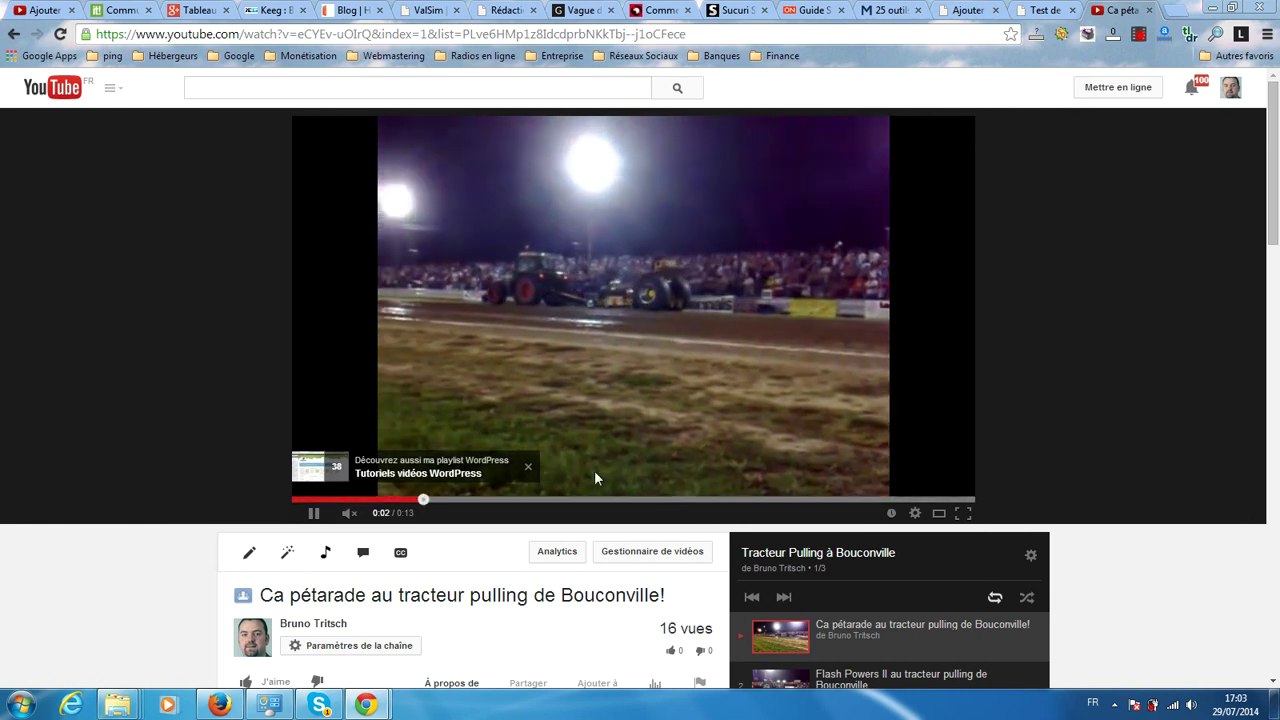
pyautogui.scroll(-3, 530, 534)
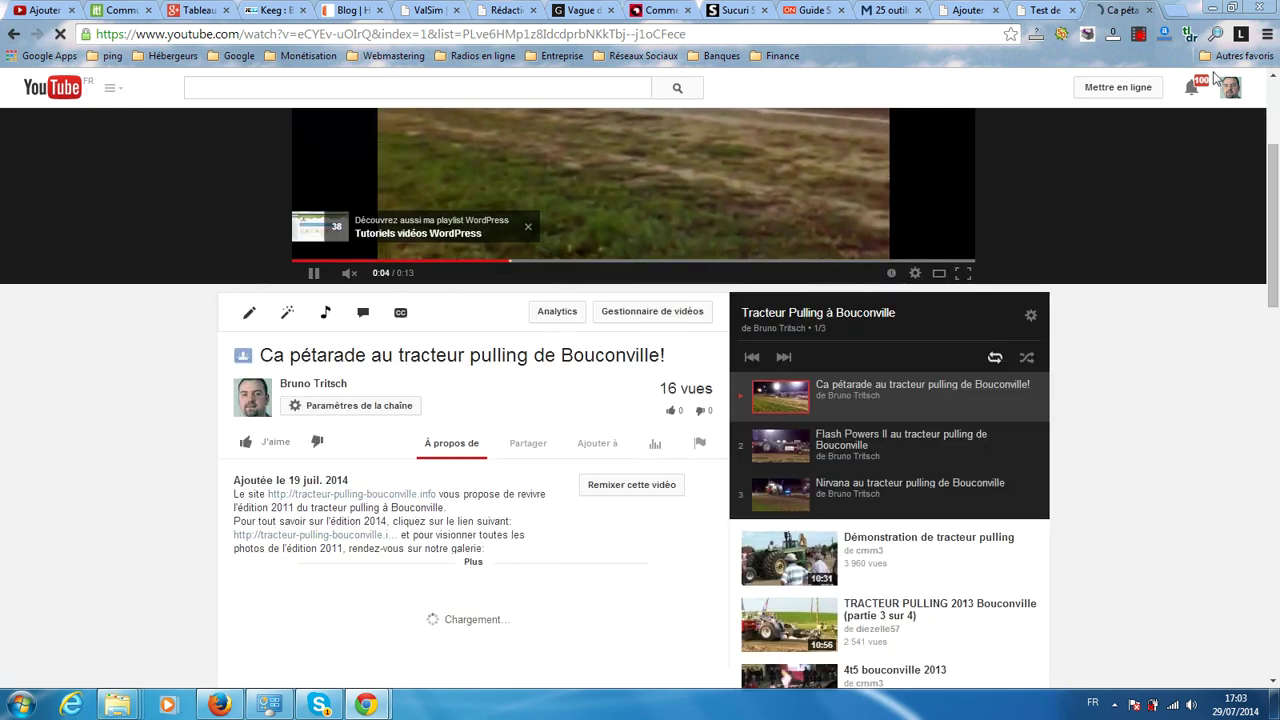
pyautogui.scroll(1, 663, 205)
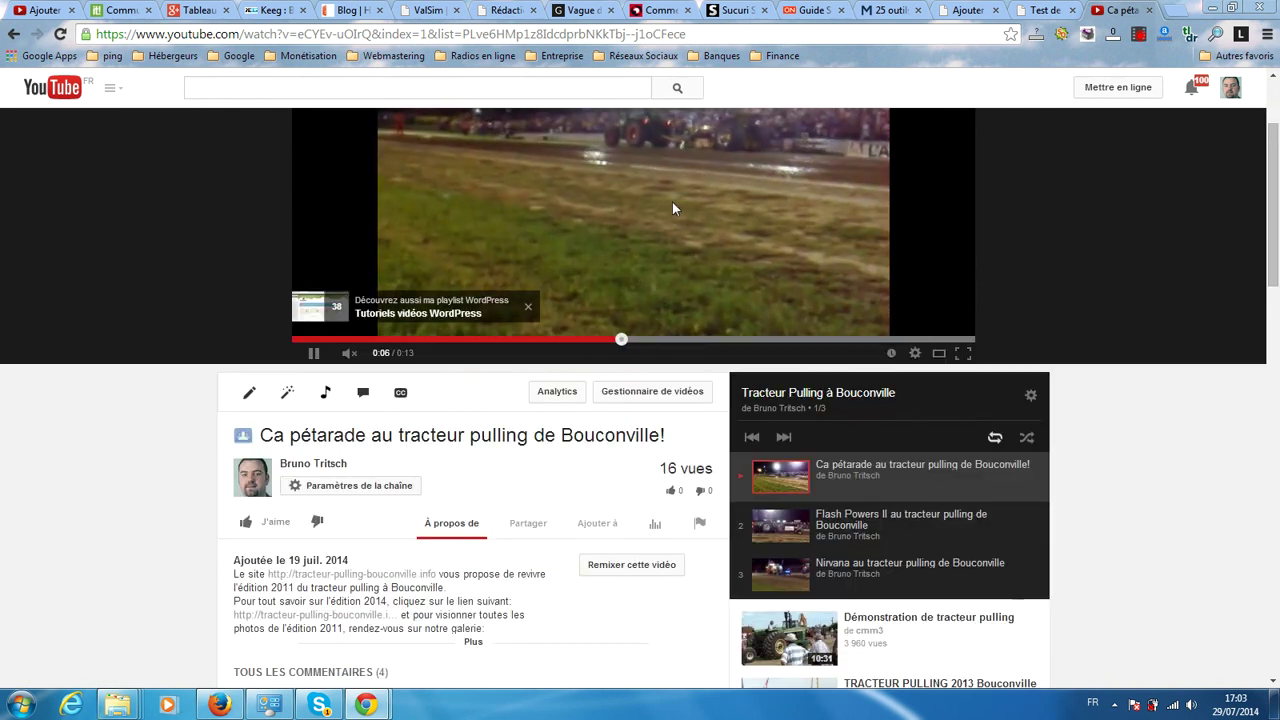
pyautogui.scroll(-3, 671, 452)
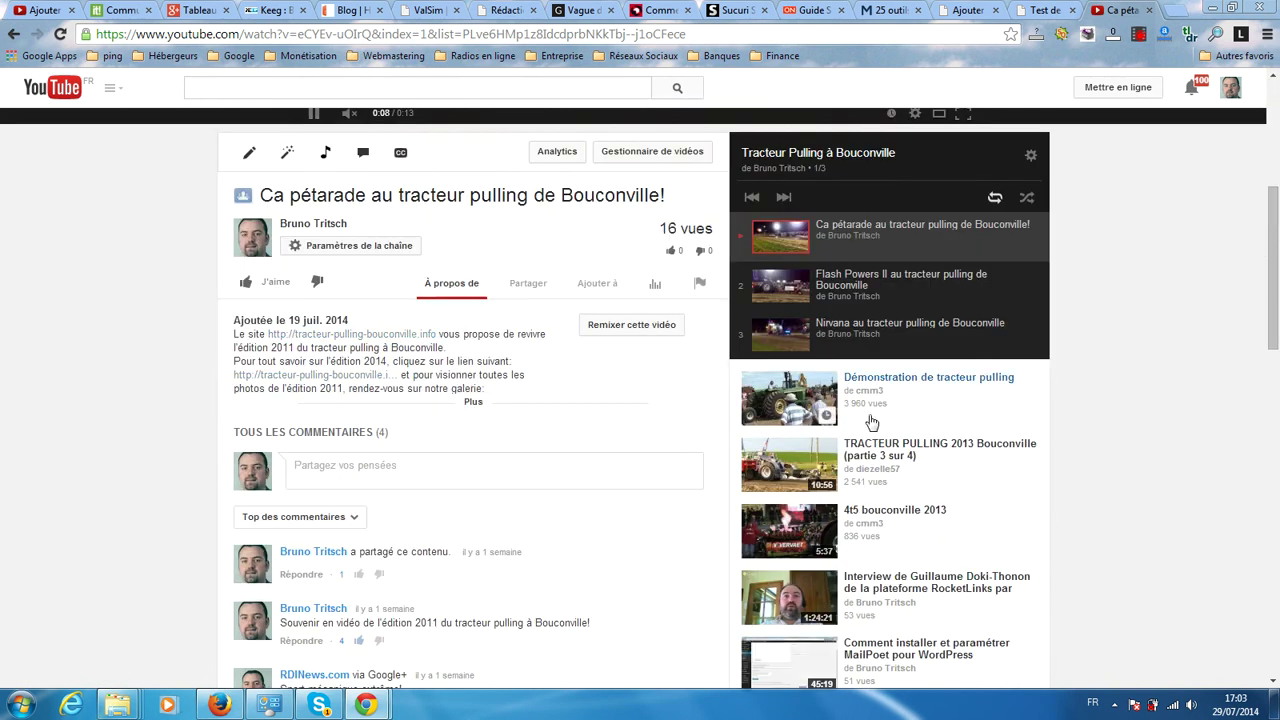
pyautogui.click(862, 380)
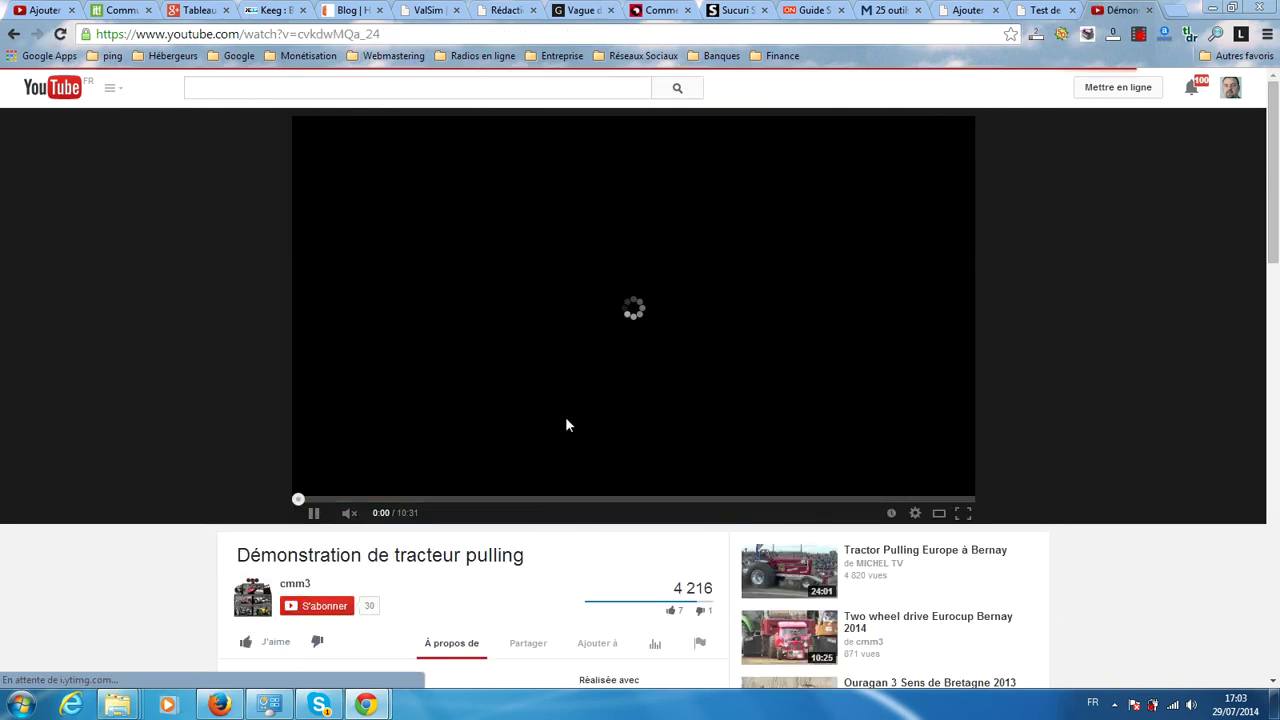
# - Copy the URL of the "Démonstration de tracteur pulling" video and pause its playback
pyautogui.click(235, 37)
pyautogui.hotkey('ctrl', 'c')
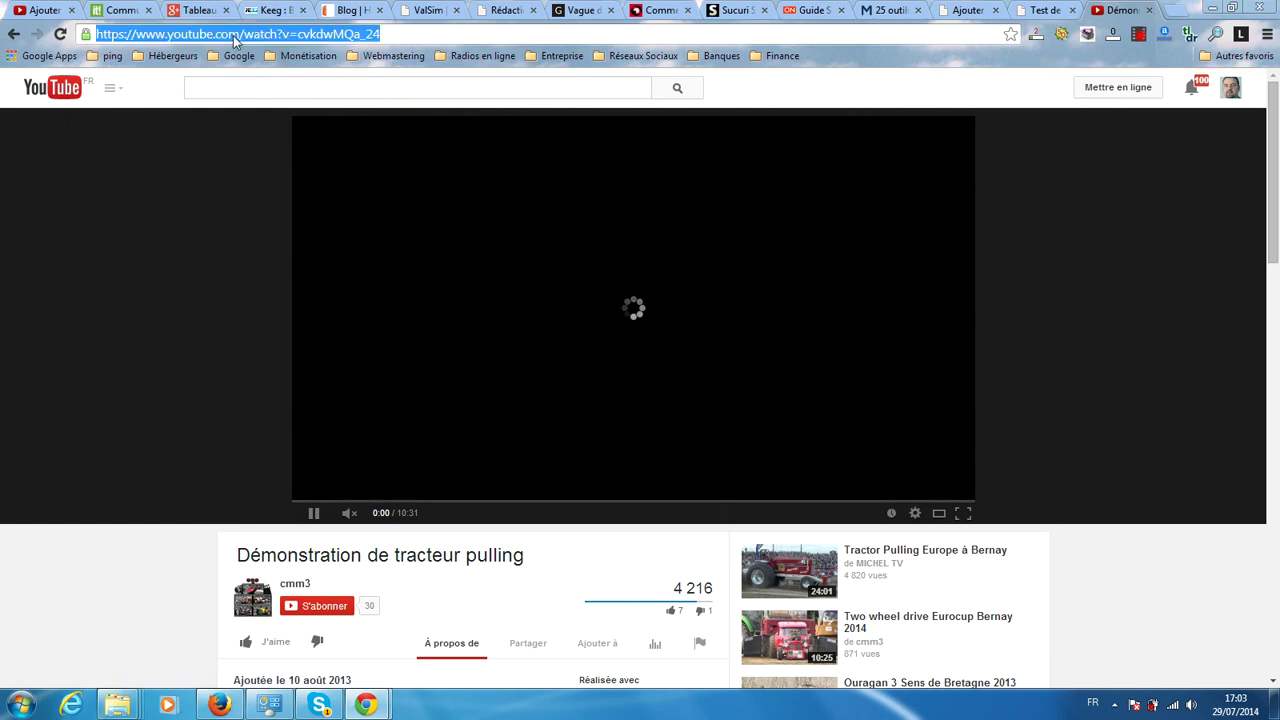
pyautogui.rightClick(235, 37)
pyautogui.click(270, 93)
pyautogui.click(314, 513)
# - Return to the article's shortcode parameters and paste the copied YouTube address as the video URL
pyautogui.click(1040, 8)
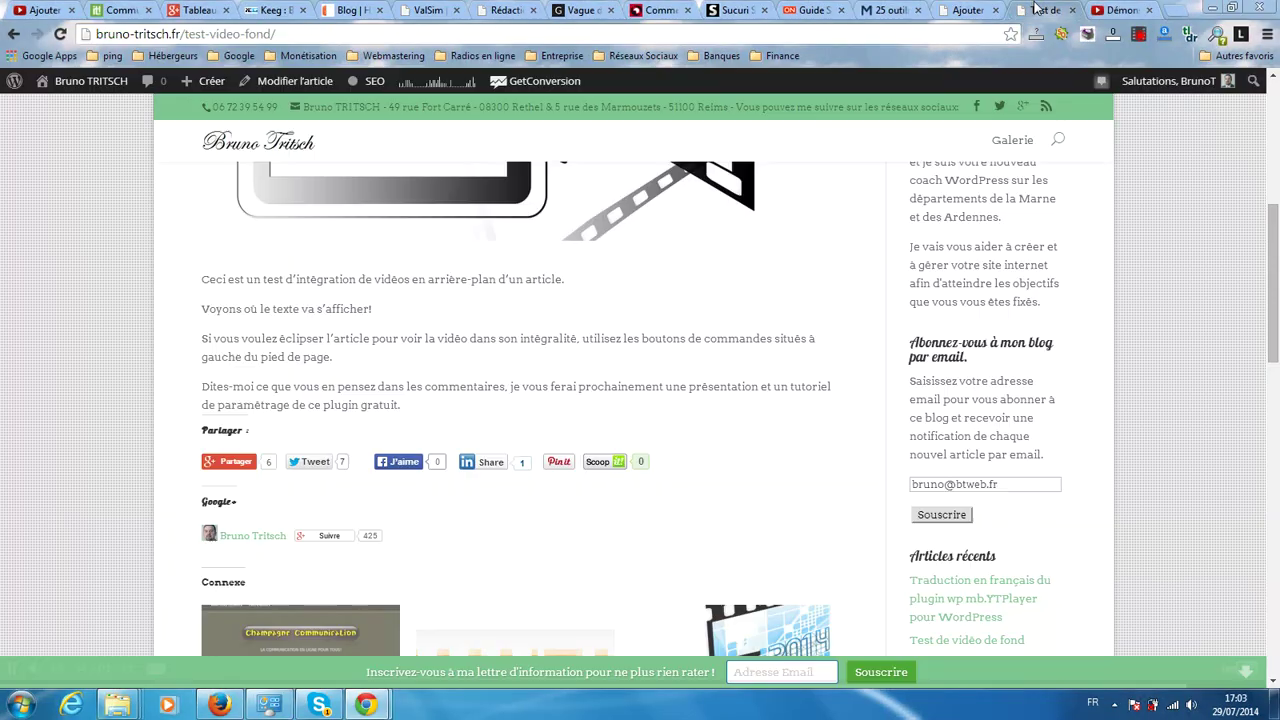
pyautogui.click(966, 12)
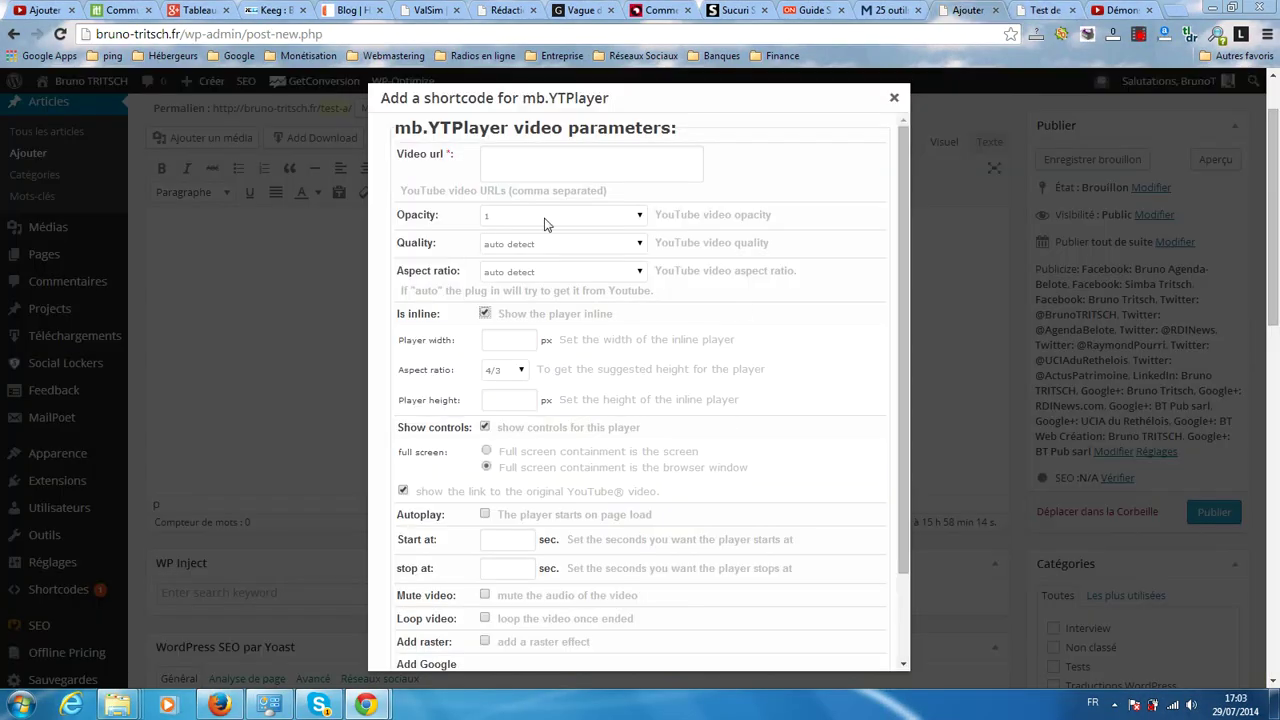
pyautogui.rightClick(516, 162)
pyautogui.click(557, 249)
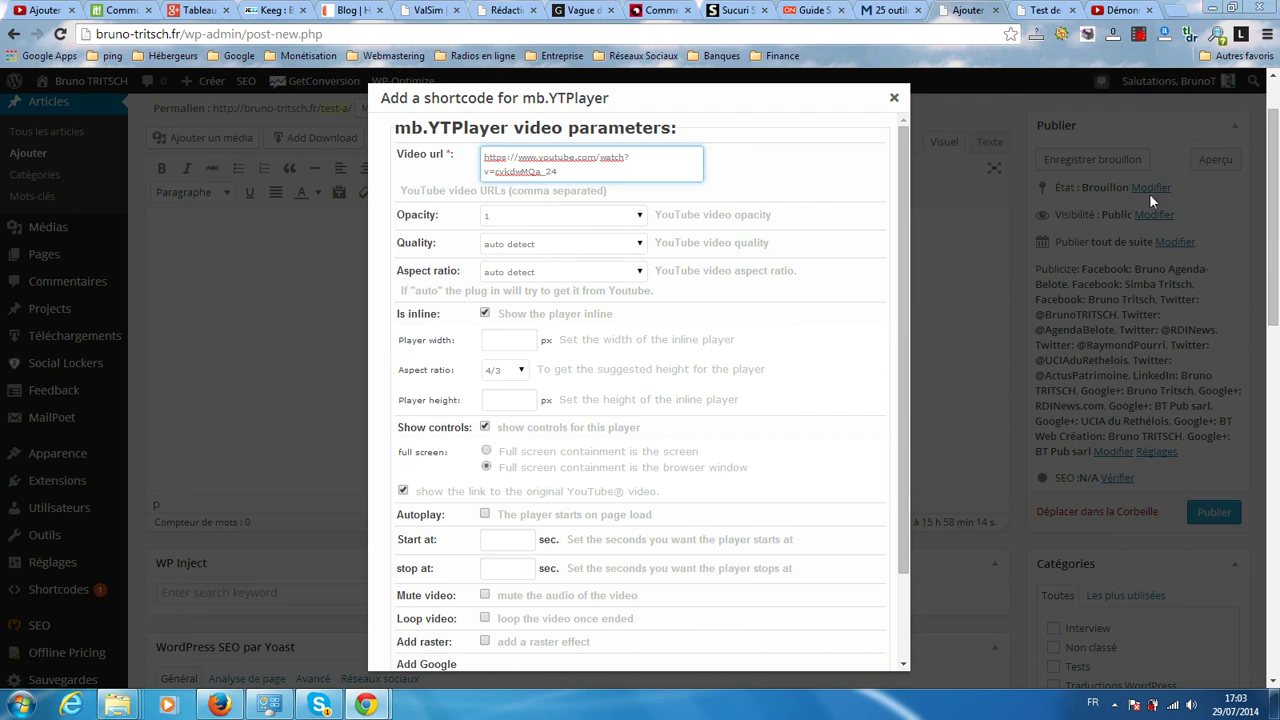
# - Check the published test article again and set the inline player width to 800 px with the 4/3 aspect ratio
pyautogui.click(1050, 10)
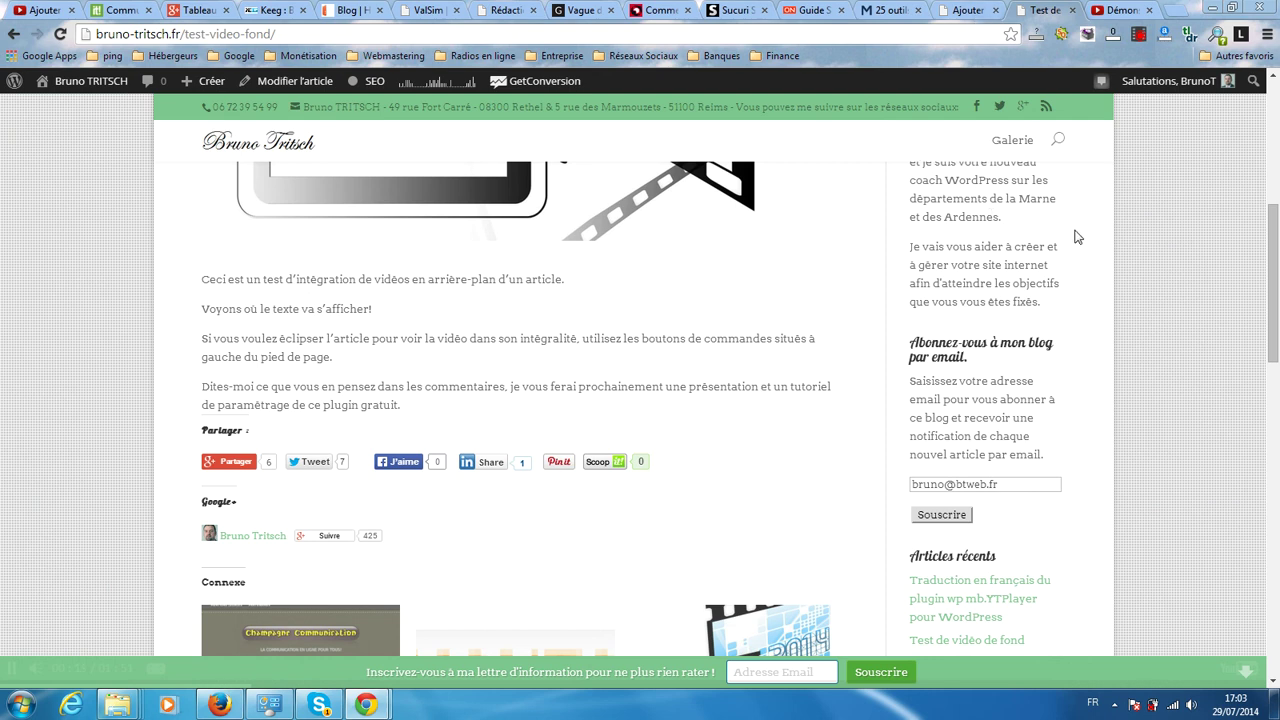
pyautogui.click(962, 9)
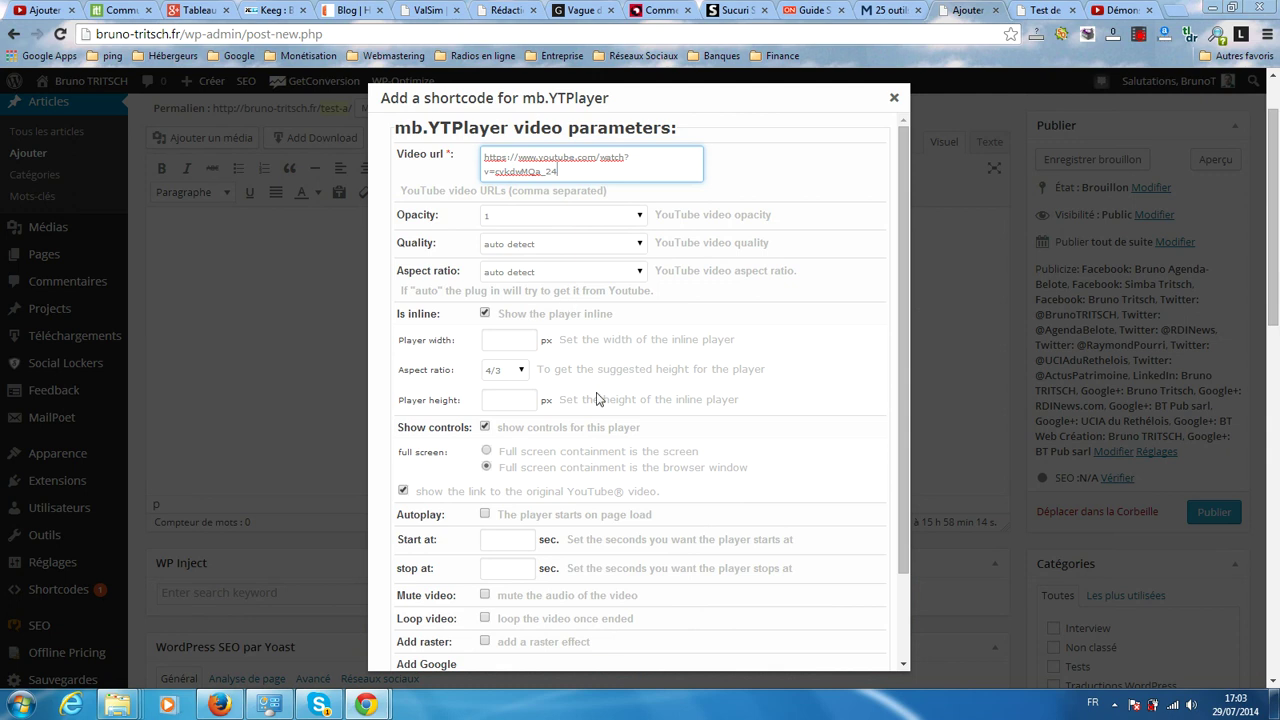
pyautogui.click(506, 342)
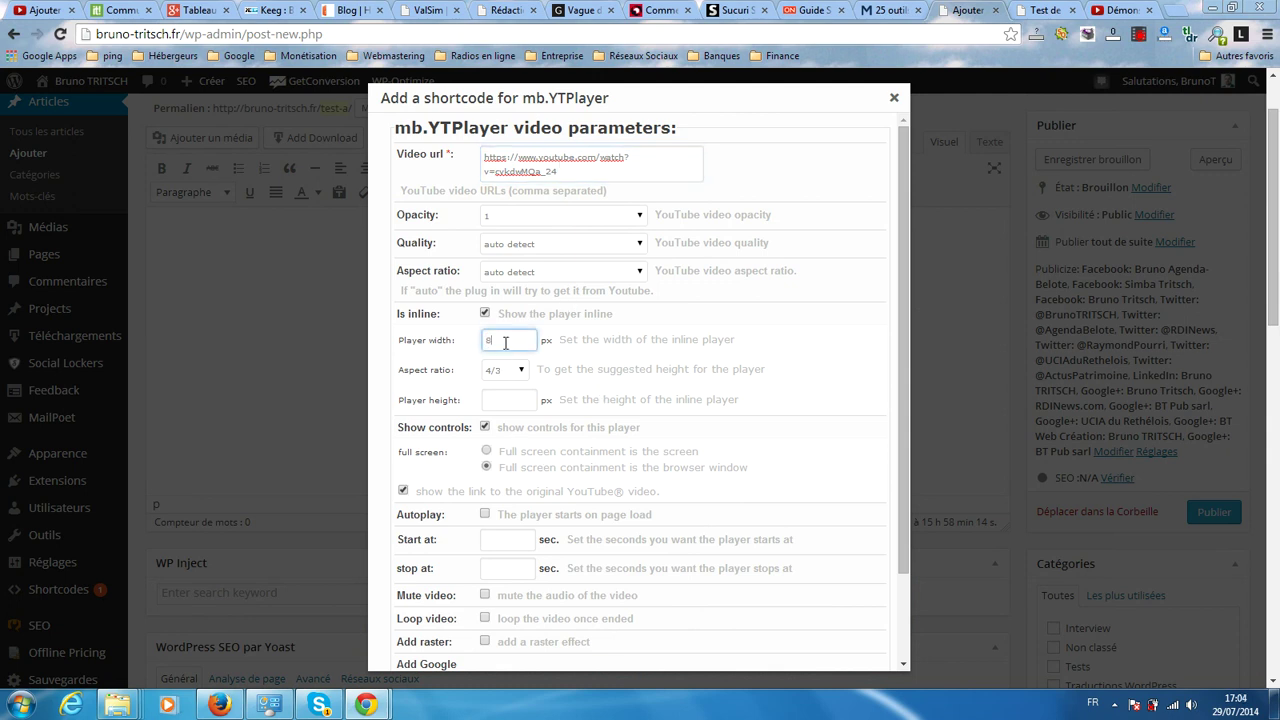
pyautogui.press('Tab')
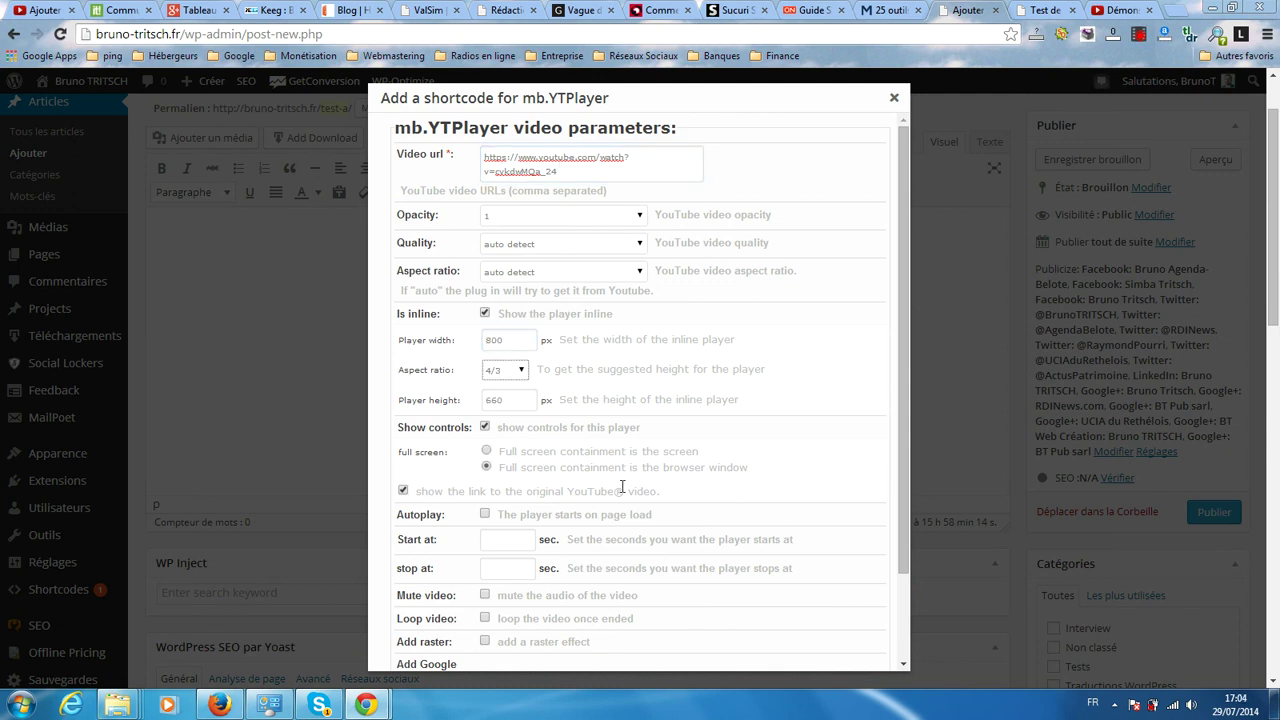
# - Insert the mb.YTPlayer shortcode into the article, keeping the 4/3 inline player ratio and leaving autoplay off
pyautogui.click(517, 373)
pyautogui.click(514, 373)
pyautogui.scroll(-2, 615, 382)
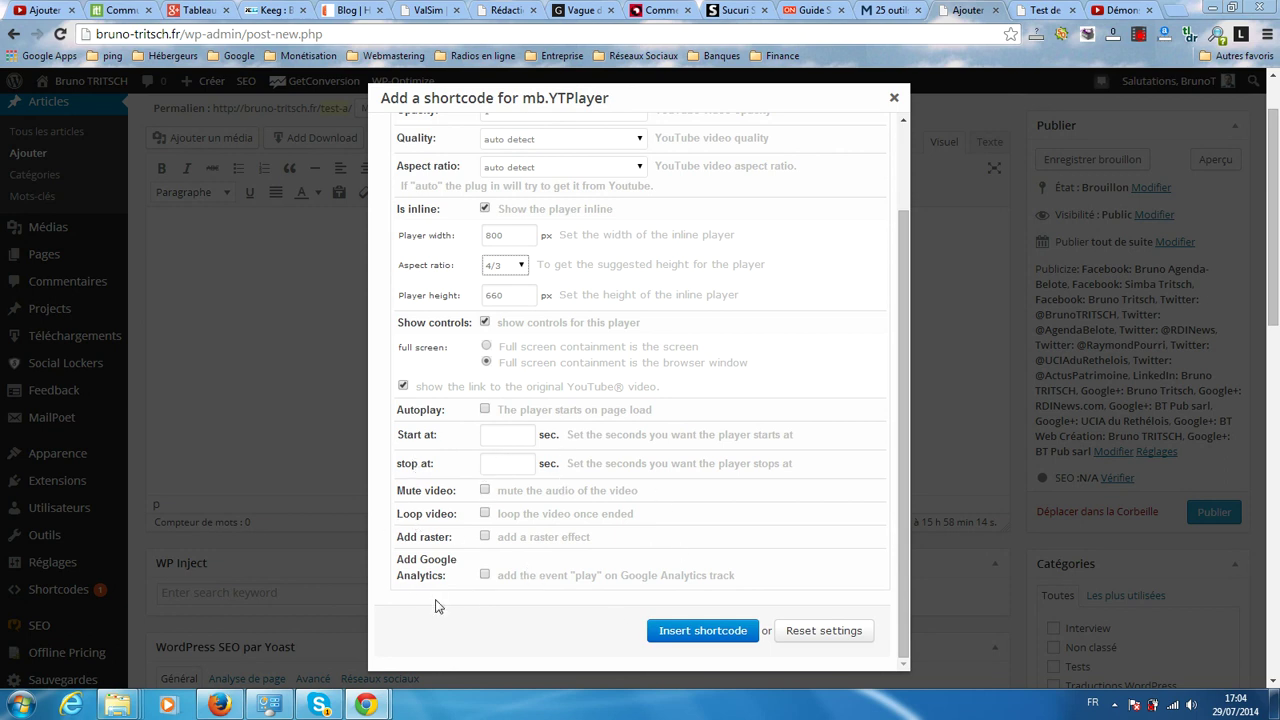
pyautogui.click(485, 410)
pyautogui.click(486, 410)
pyautogui.click(682, 636)
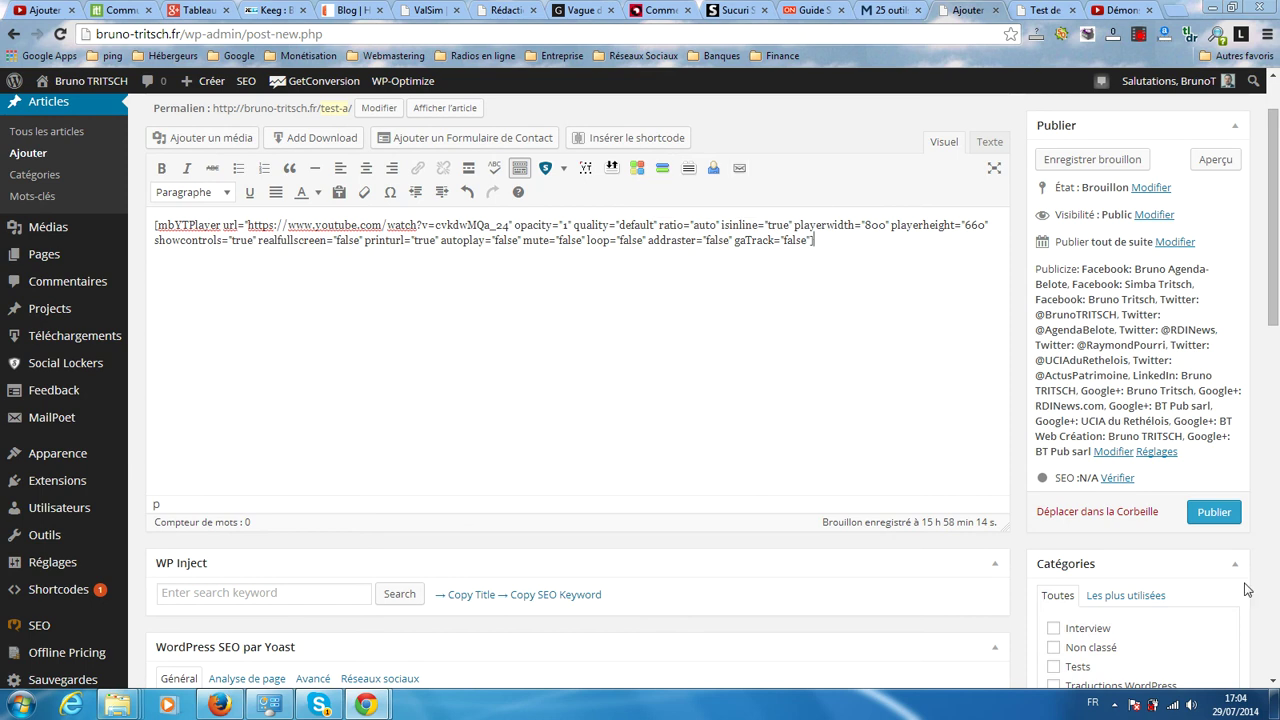
# - Save the article as a draft, open its preview and look over the embedded video player
pyautogui.click(1090, 162)
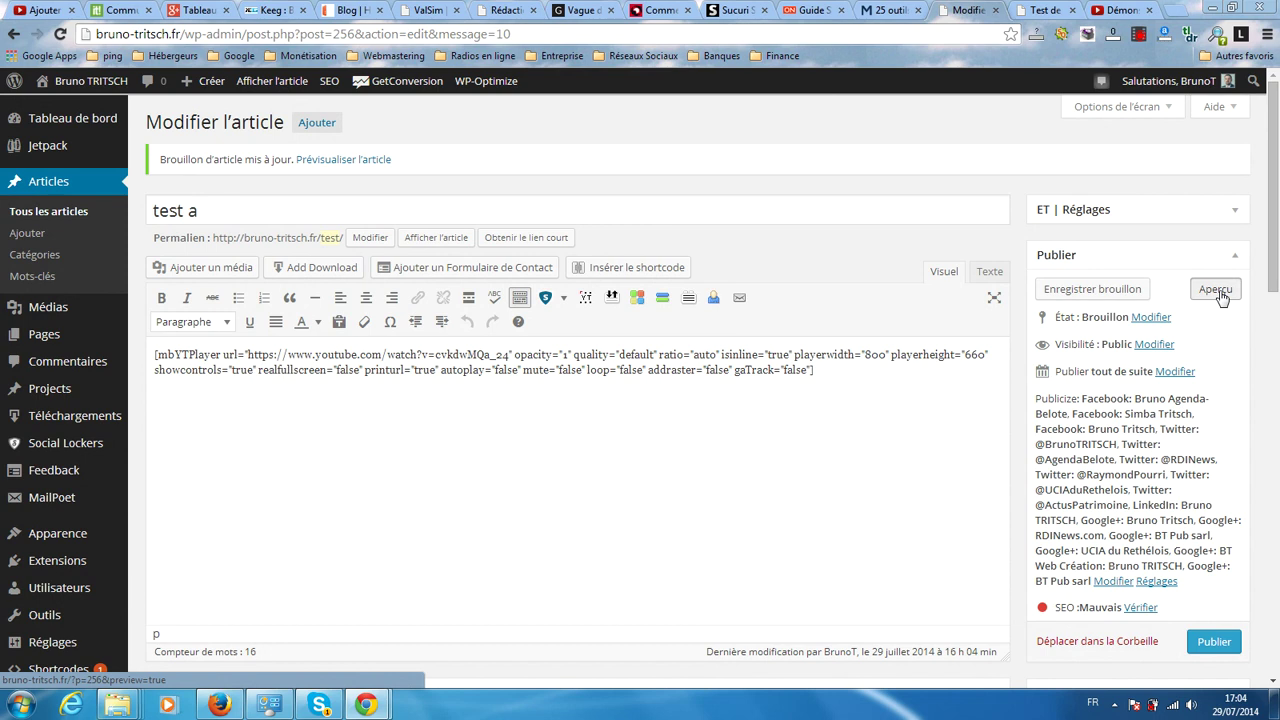
pyautogui.click(1217, 290)
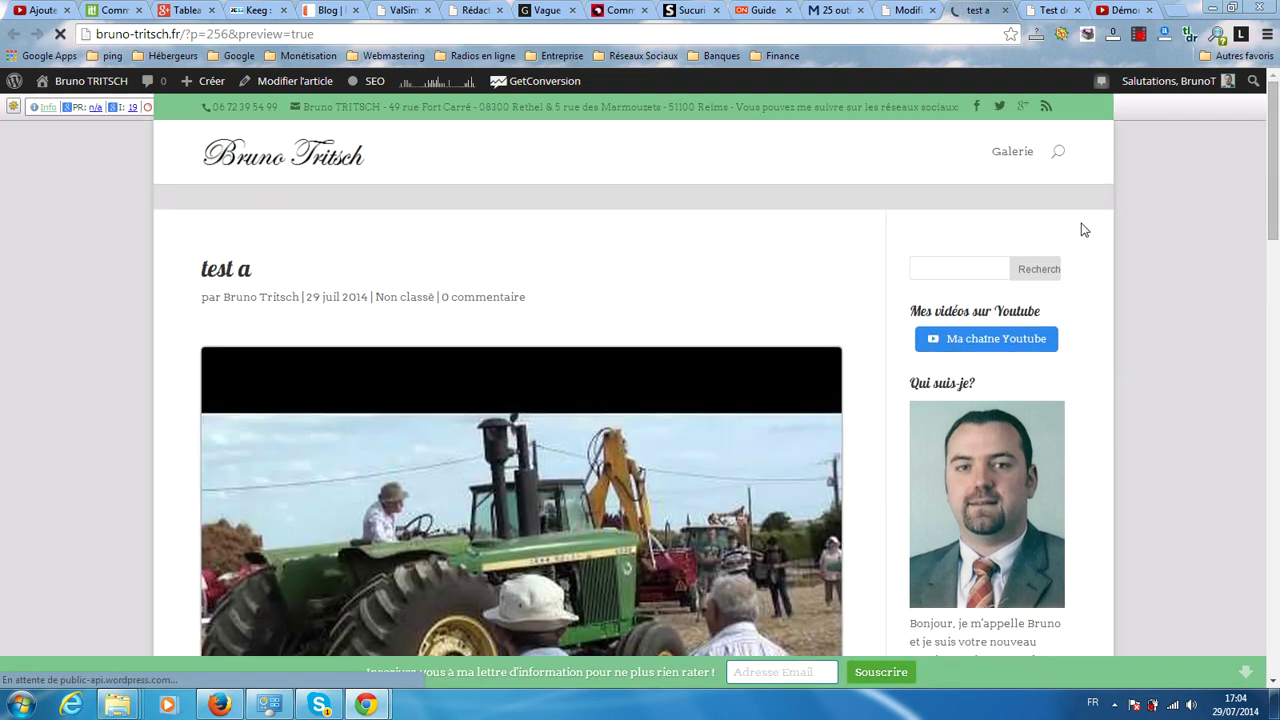
pyautogui.scroll(-3, 1083, 230)
pyautogui.scroll(-1, 1078, 230)
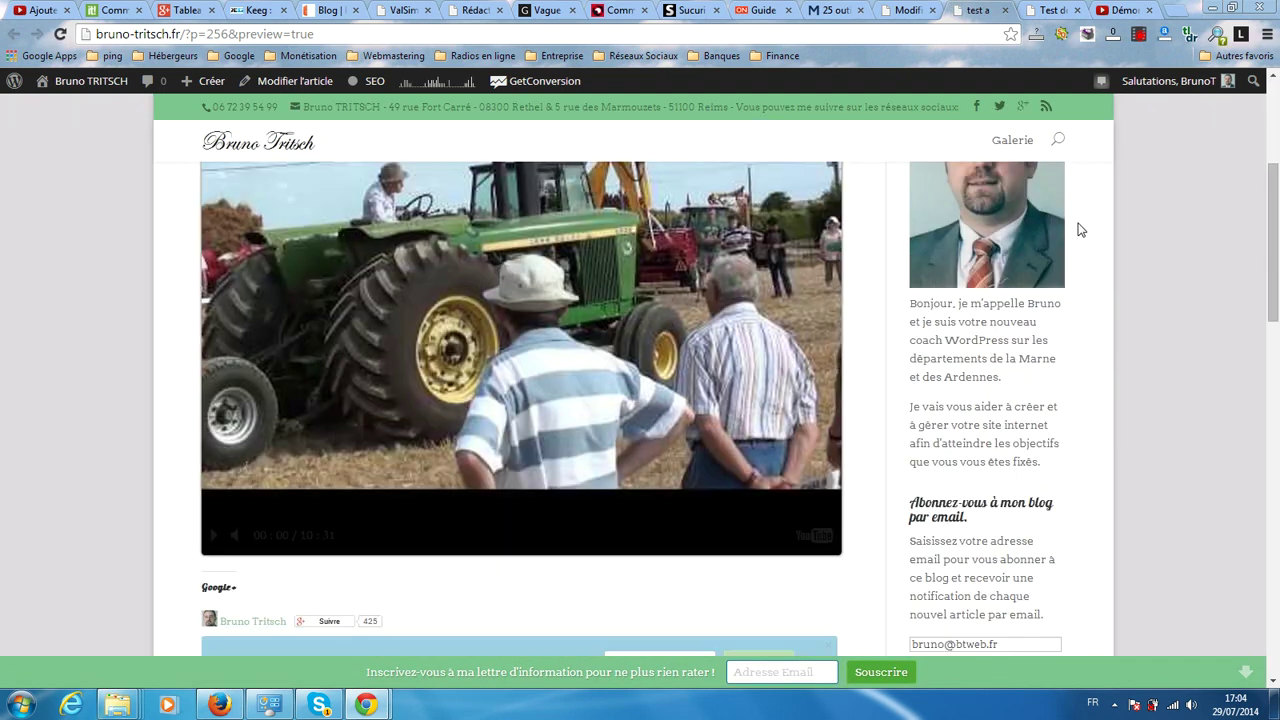
pyautogui.scroll(3, 1078, 230)
pyautogui.scroll(-3, 1078, 230)
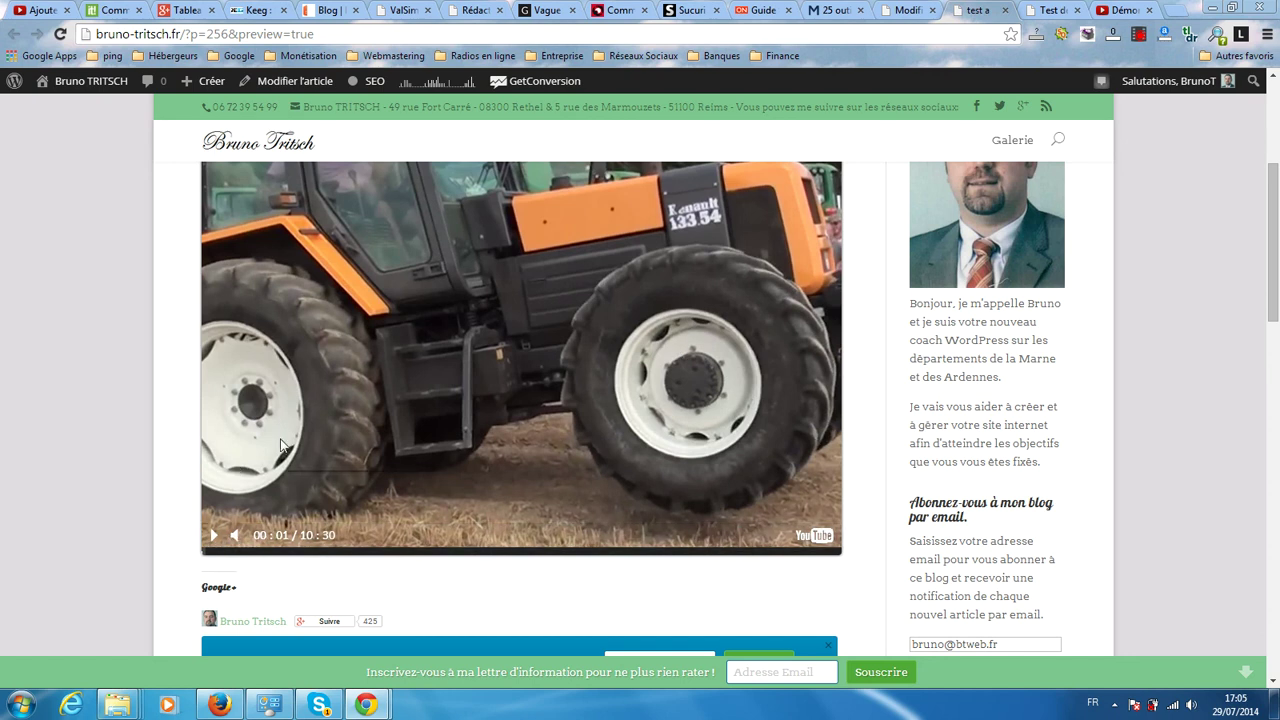
# - Play the embedded video in the article preview, mute its sound and examine how the player fits the page
pyautogui.click(211, 538)
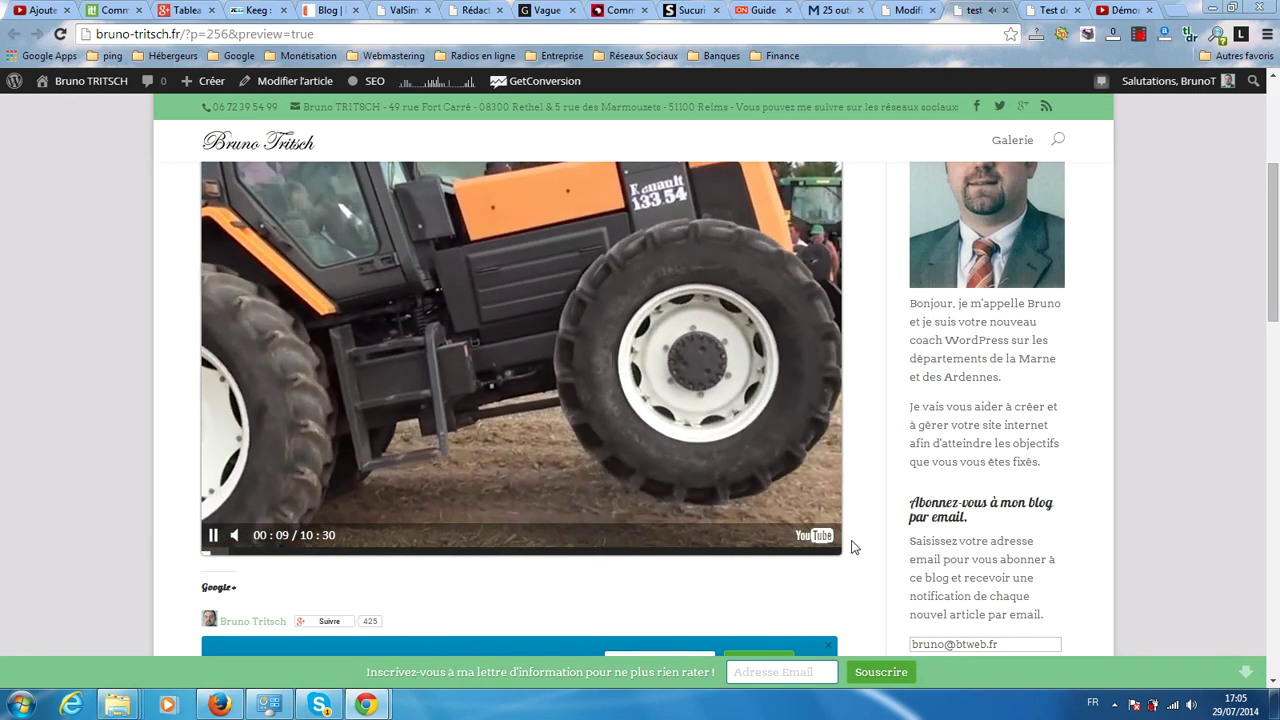
pyautogui.scroll(3, 487, 541)
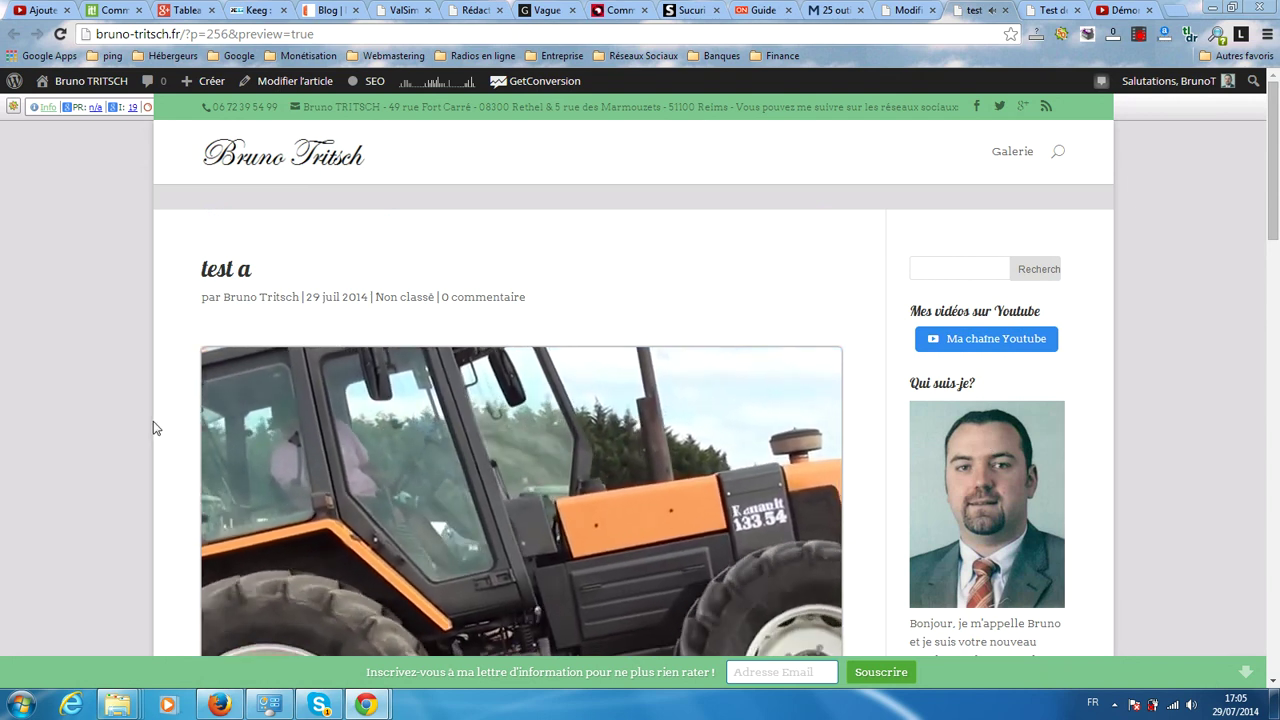
pyautogui.scroll(-2, 153, 428)
pyautogui.scroll(-2, 153, 428)
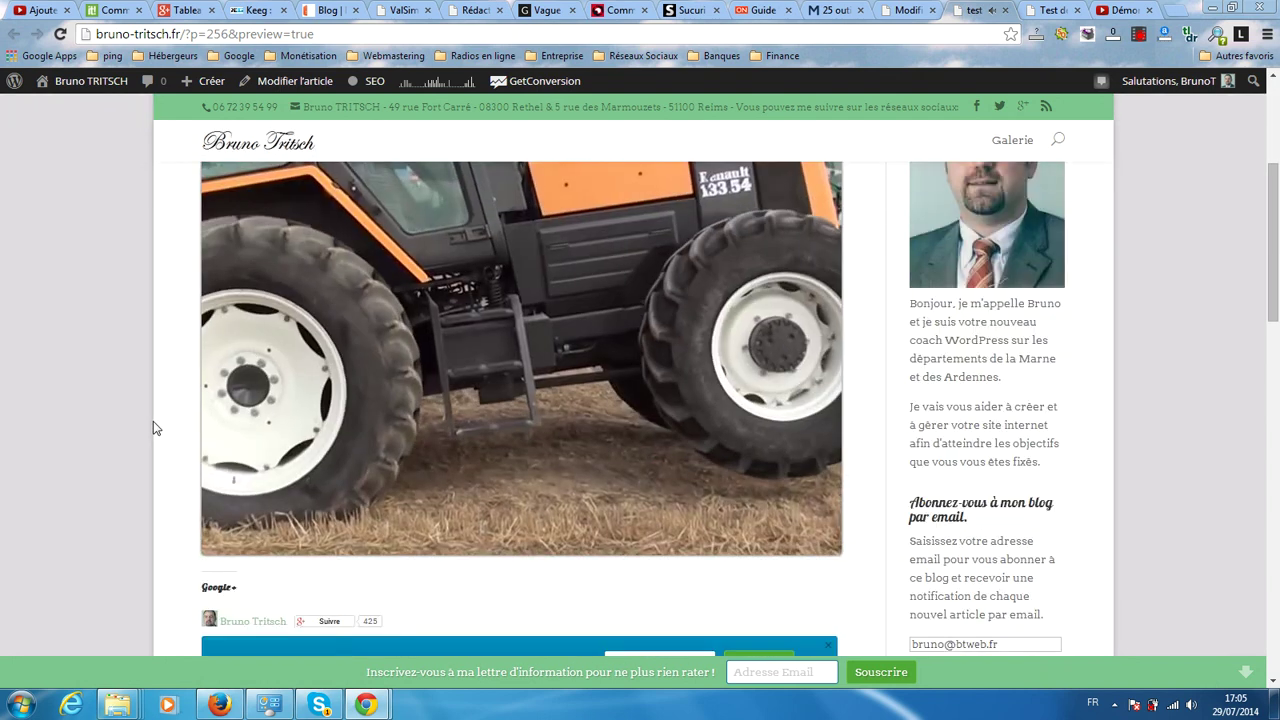
pyautogui.scroll(-2, 153, 427)
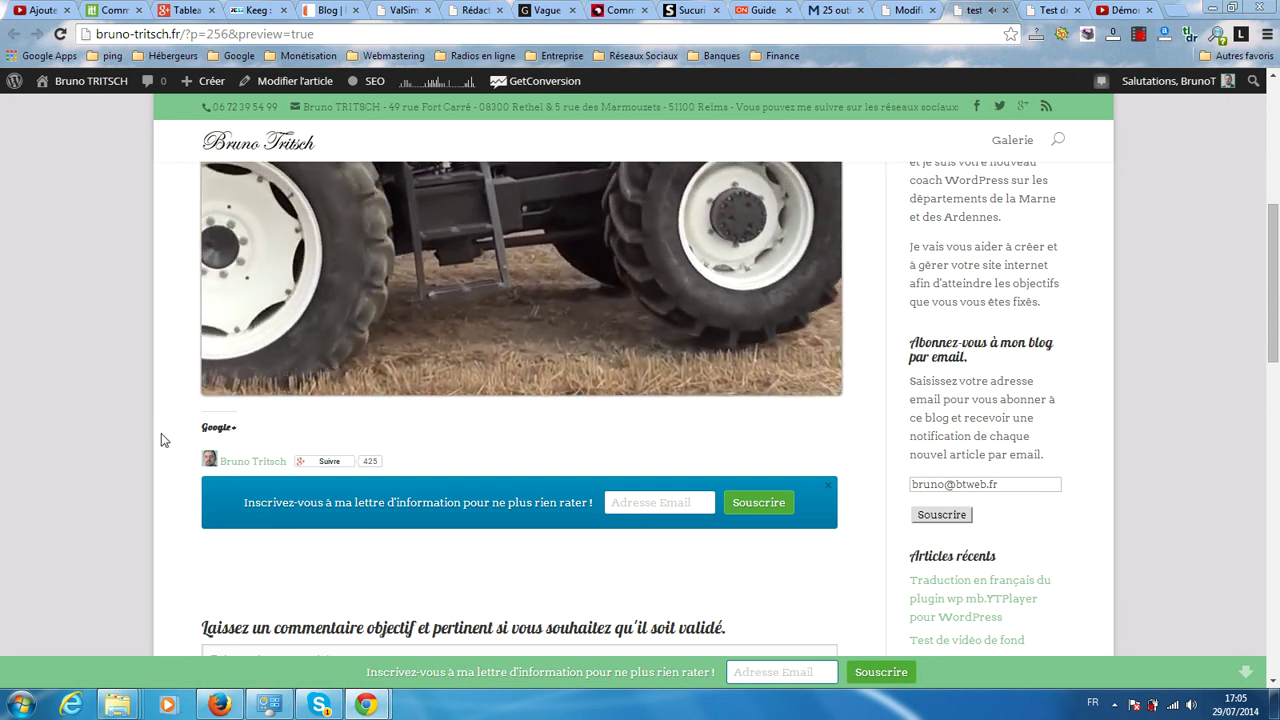
pyautogui.scroll(5, 155, 432)
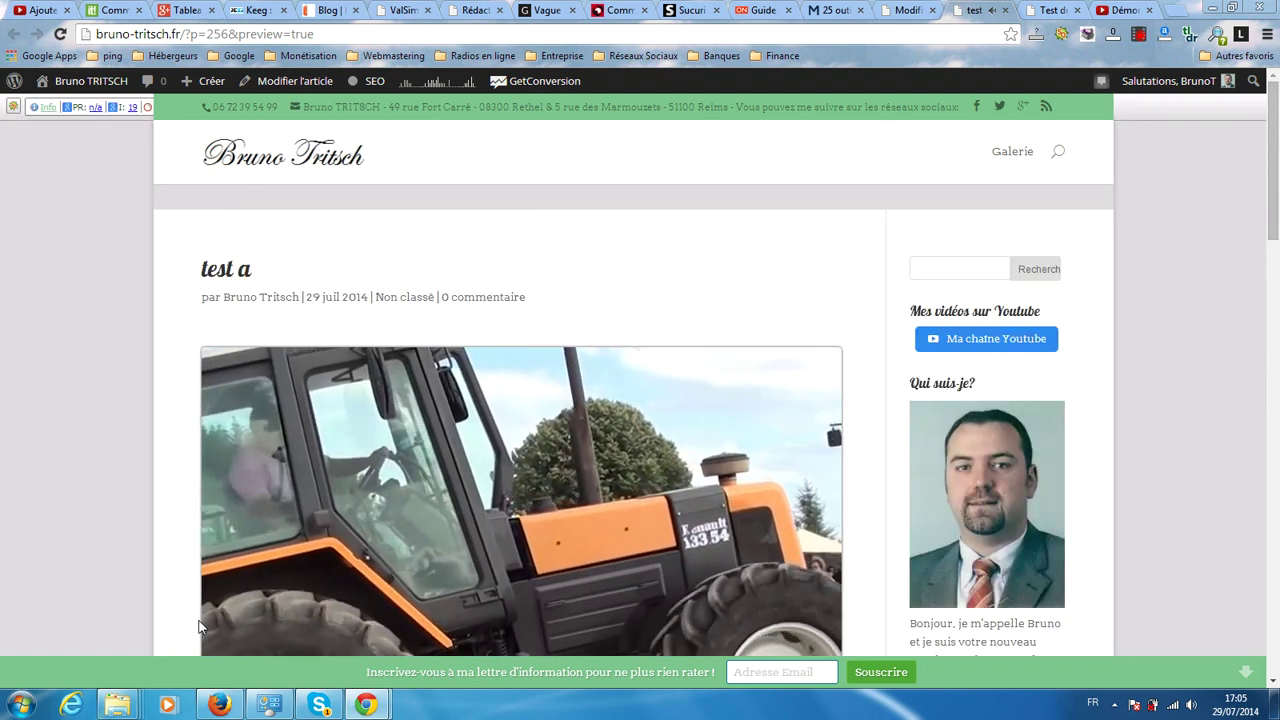
pyautogui.scroll(-2, 205, 623)
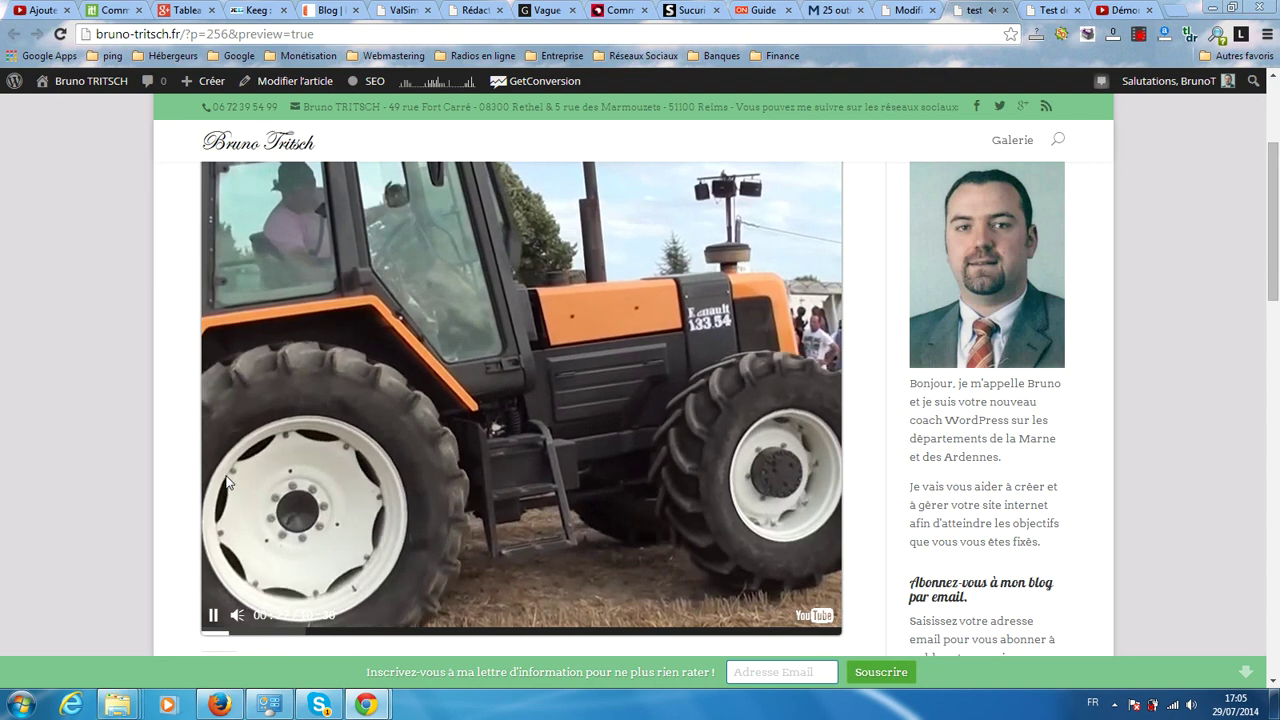
pyautogui.scroll(-4, 228, 495)
pyautogui.scroll(6, 257, 479)
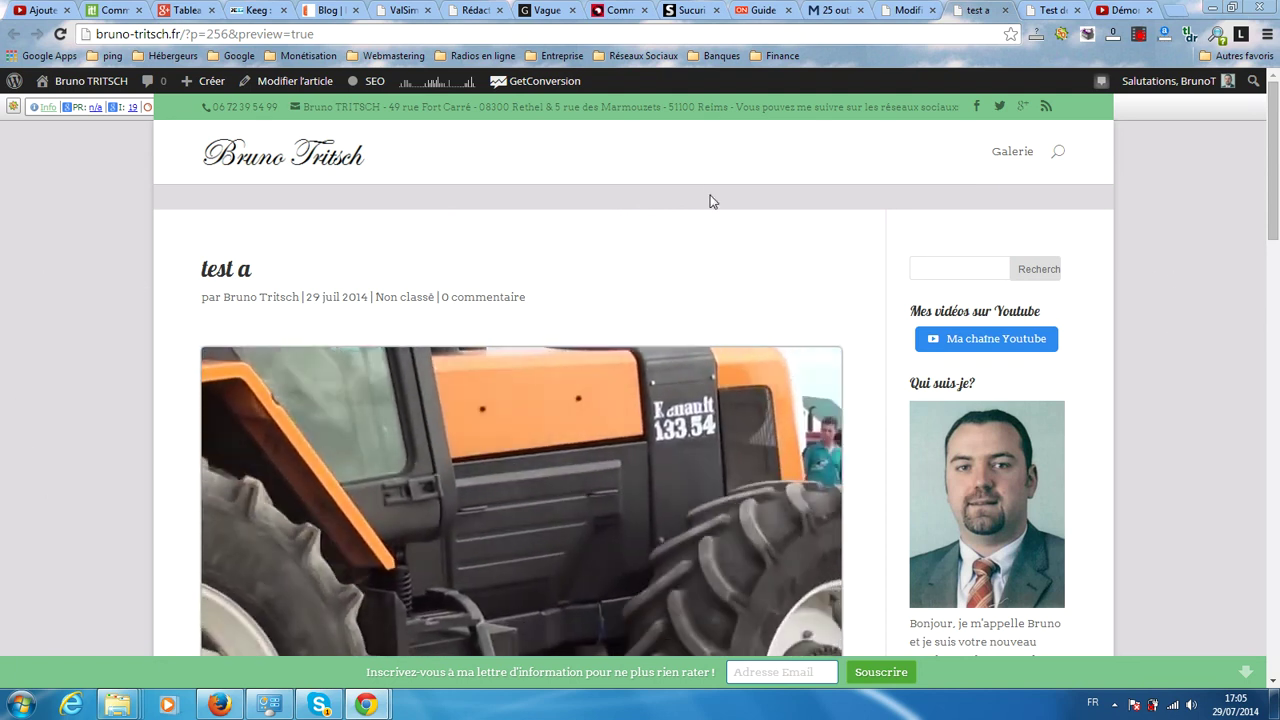
# - Pause the preview video, check the player's placement in the page and return to the article editor
pyautogui.scroll(-2, 1100, 280)
pyautogui.scroll(-2, 1175, 272)
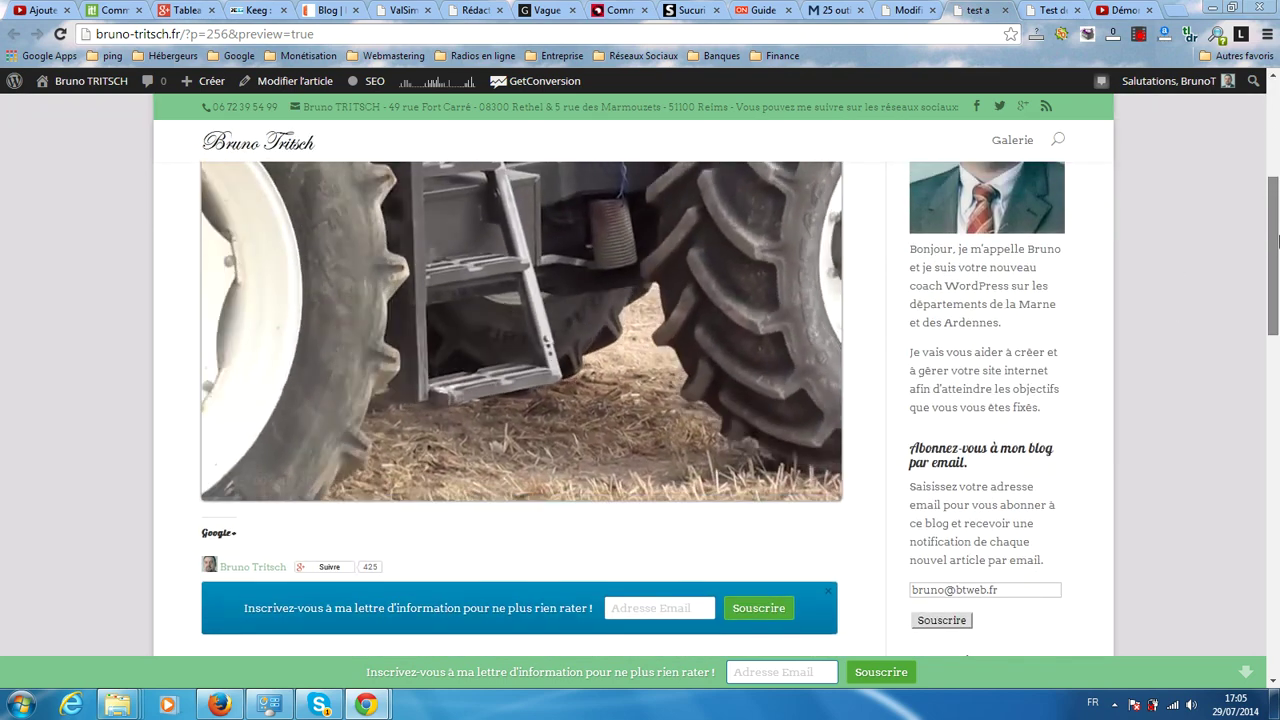
pyautogui.moveTo(1278, 240); pyautogui.dragTo(1278, 213)
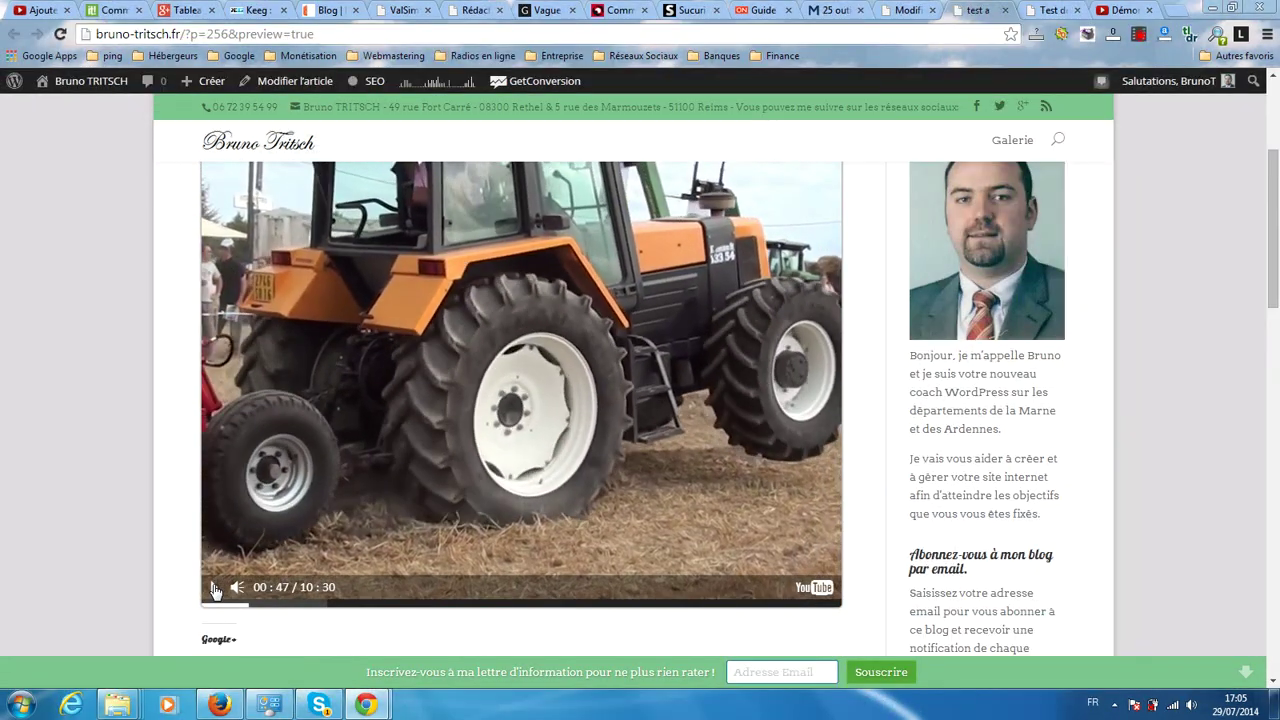
pyautogui.scroll(-2, 689, 335)
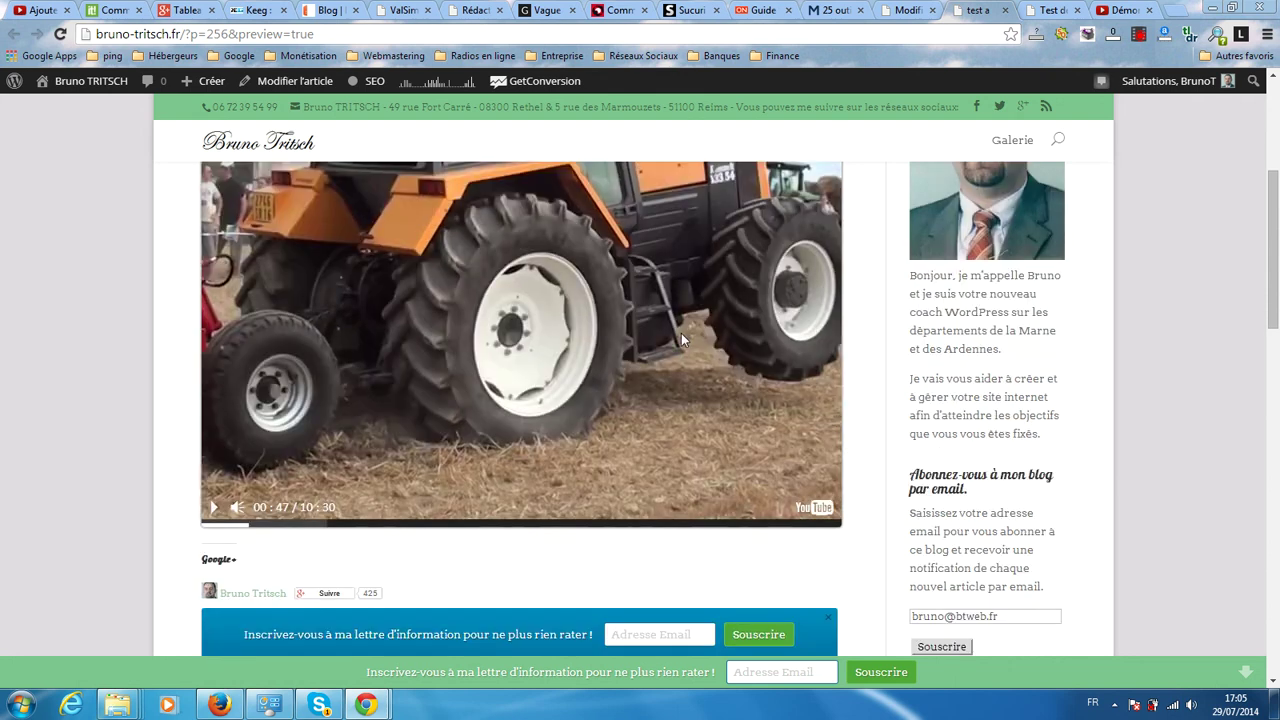
pyautogui.scroll(-2, 676, 337)
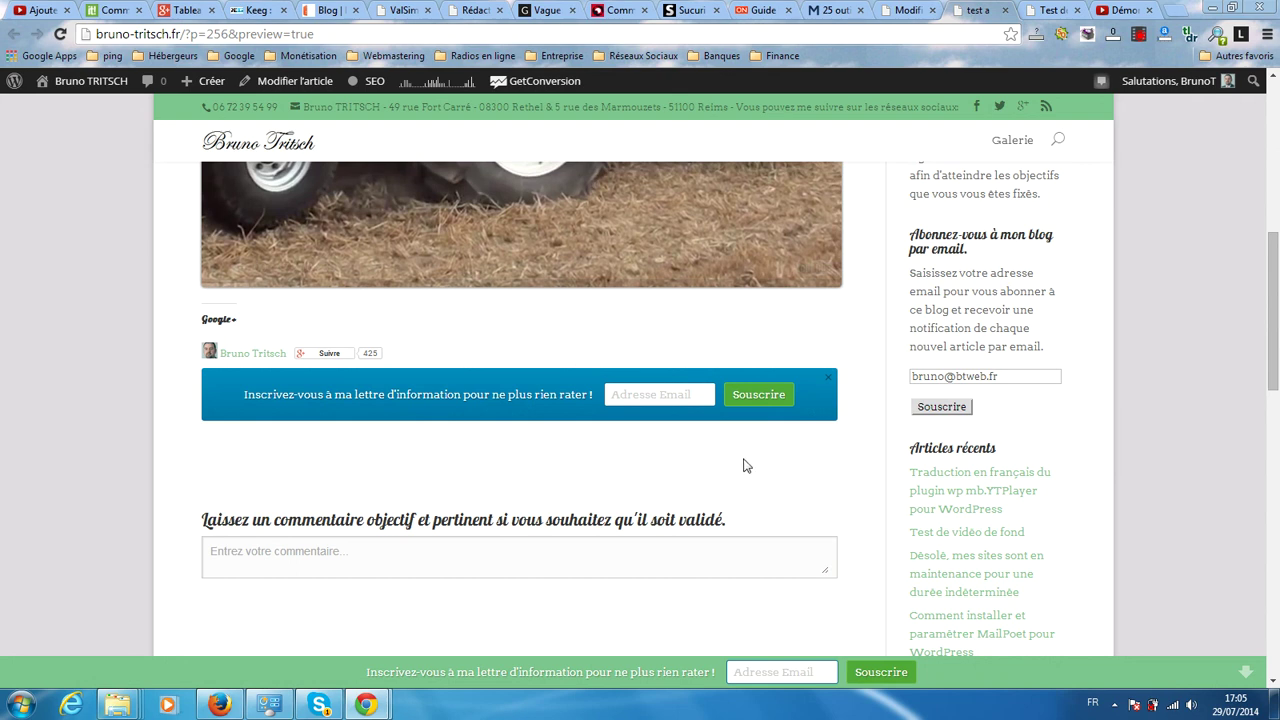
pyautogui.scroll(5, 743, 465)
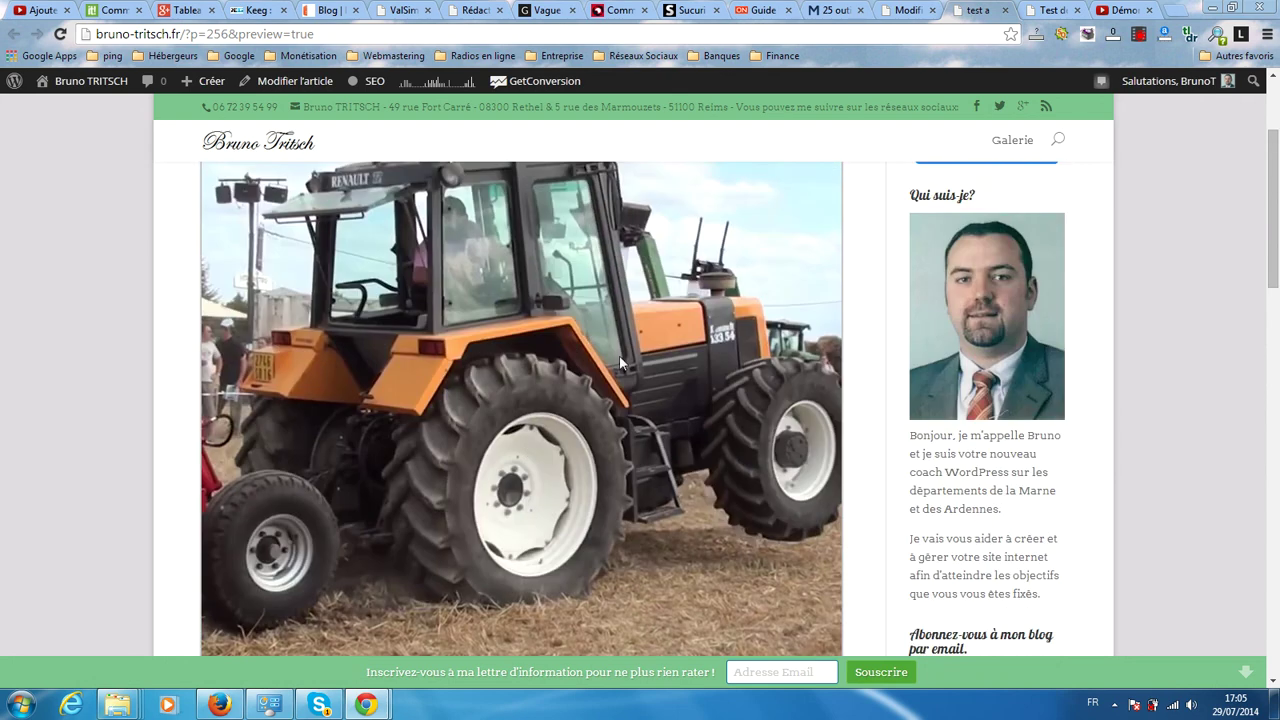
pyautogui.click(905, 9)
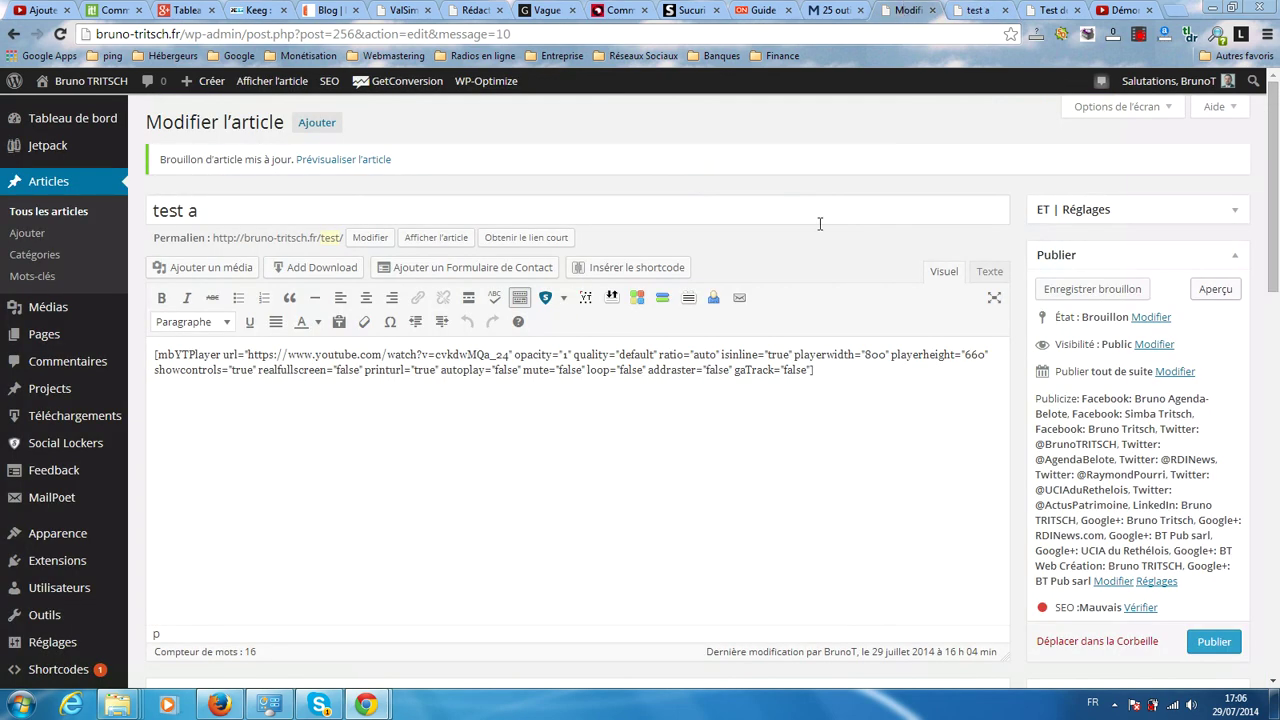